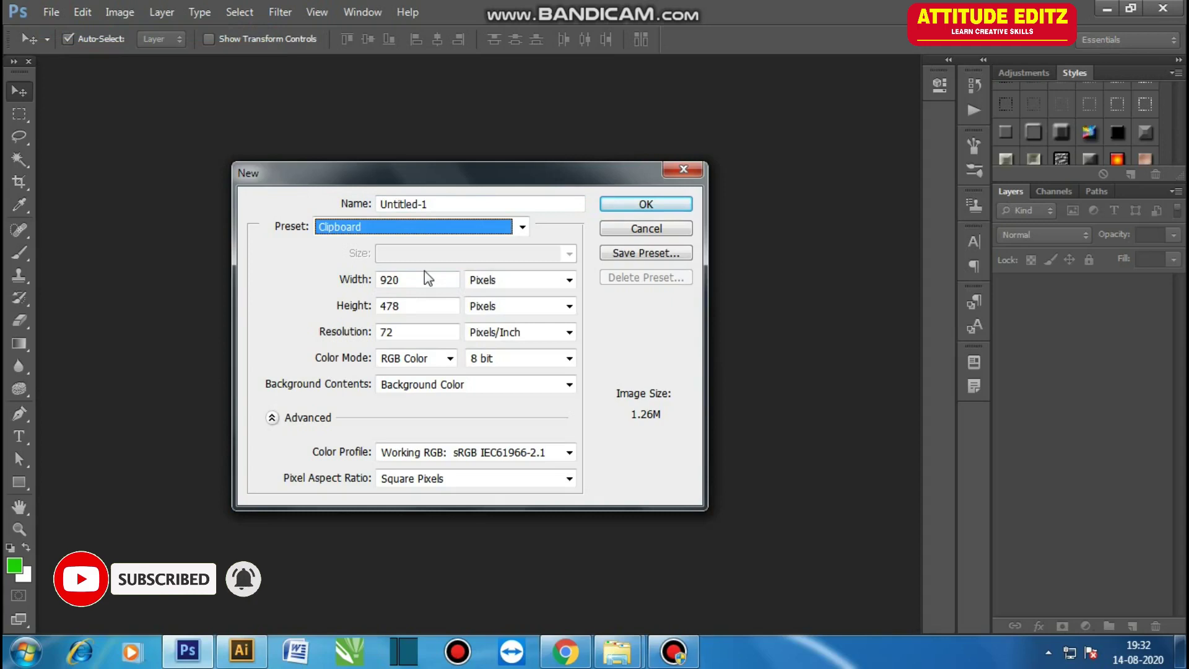
Create a 1080 × 1080 px, 150 ppi document named 'independence Day' and unlock the background as Layer 0
double_click(438, 203)
type("independence")
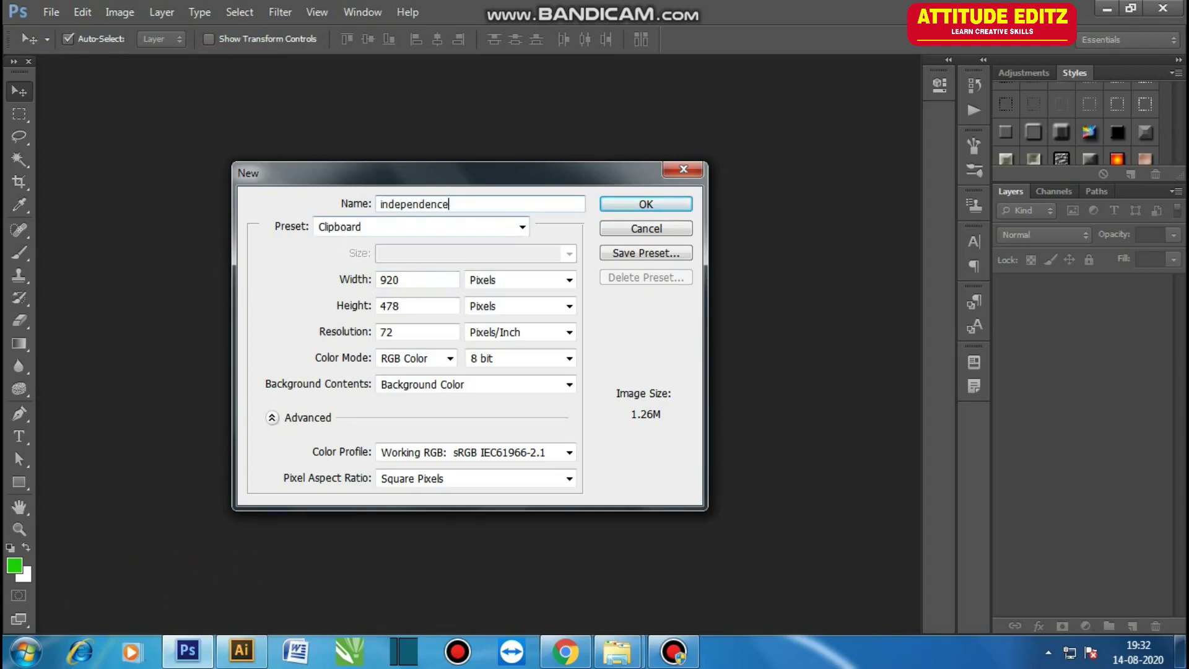
type("1080")
key("Tab")
key("Tab")
type("1080")
key("Tab")
key("Tab")
type("1")
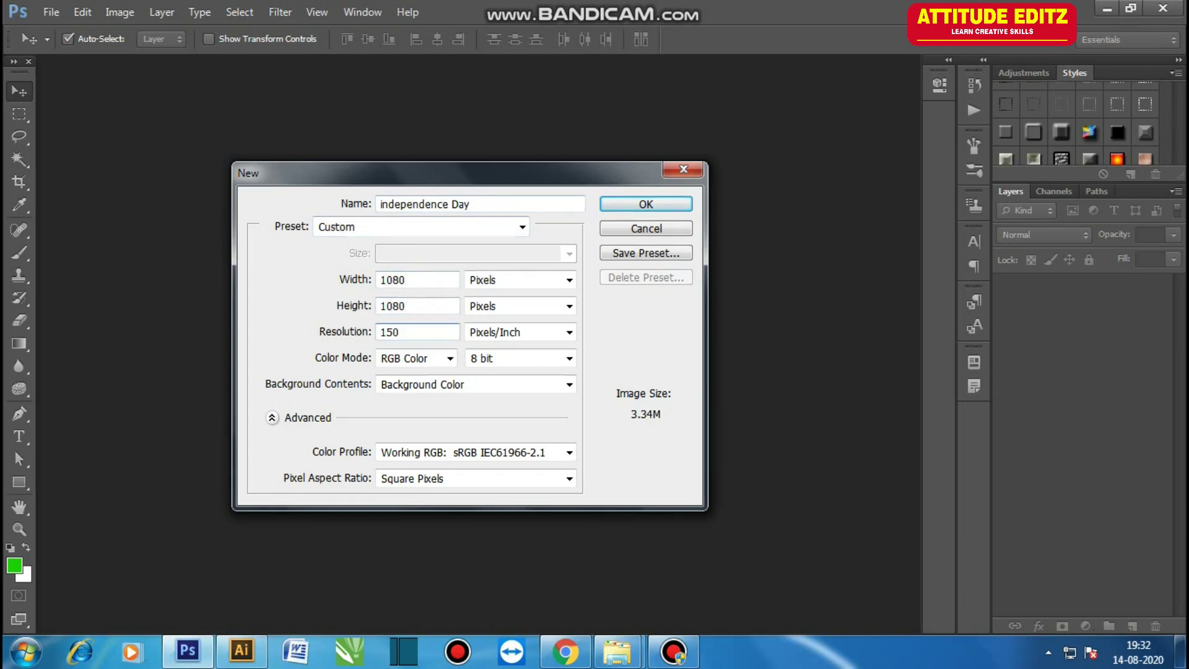
key("Return")
double_click(1097, 300)
key("Return")
Add Layer 1 and paint green splatter brush strokes along the bottom of the canvas
left_click(1132, 625)
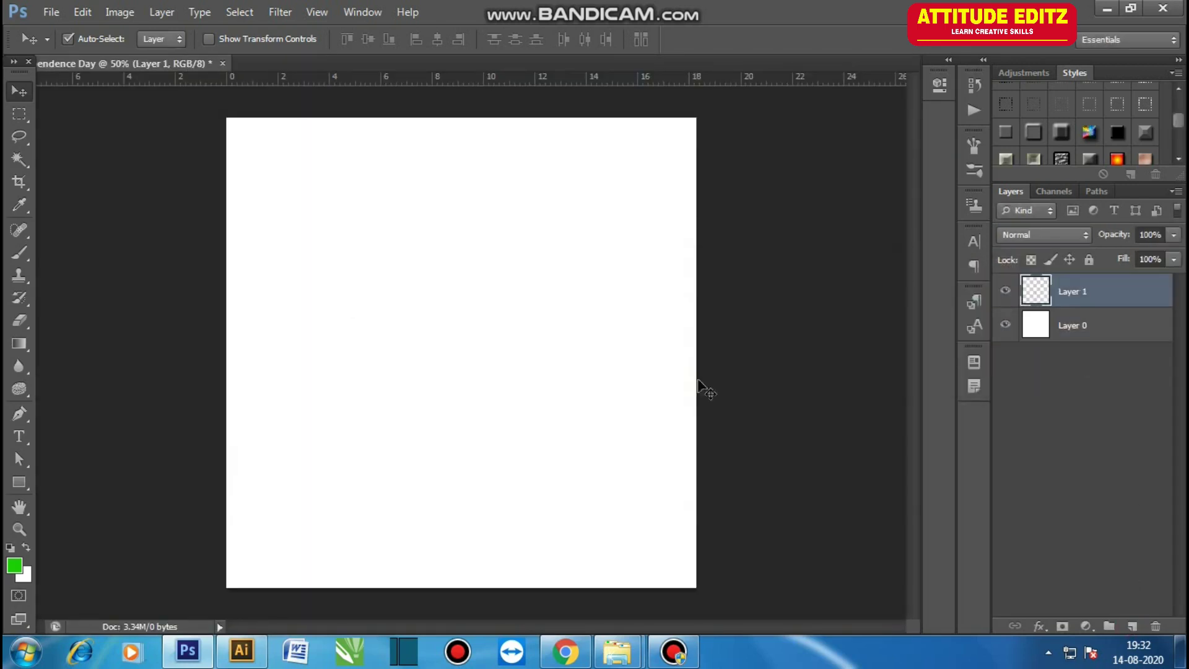
left_click(20, 252)
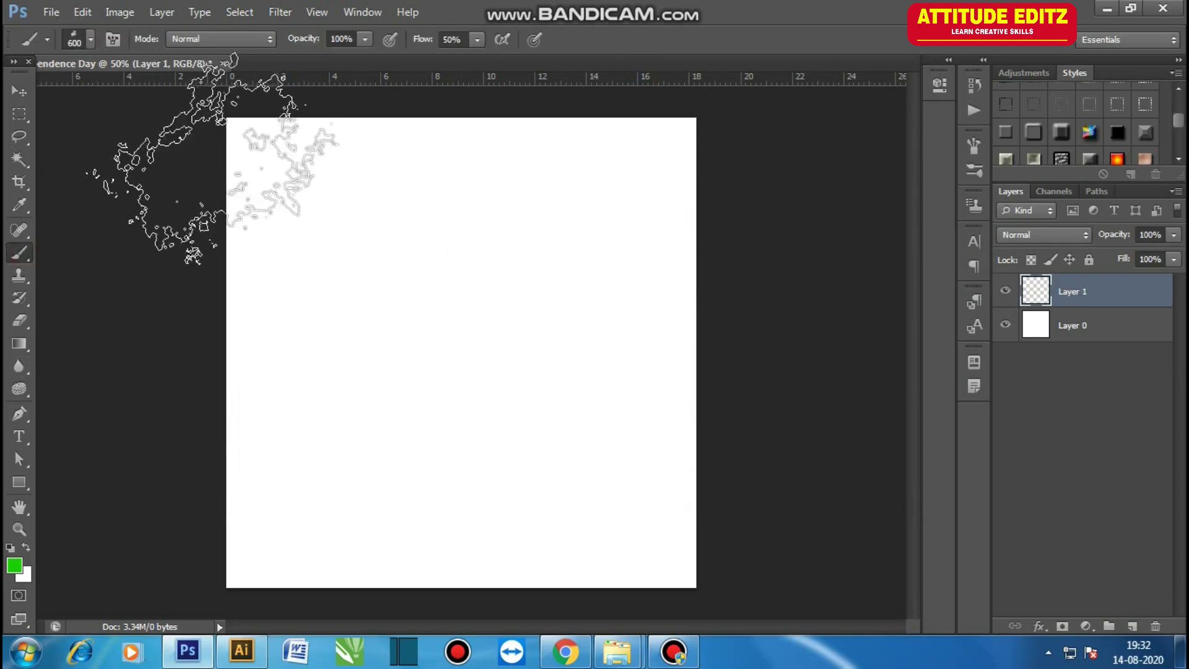
left_click(90, 39)
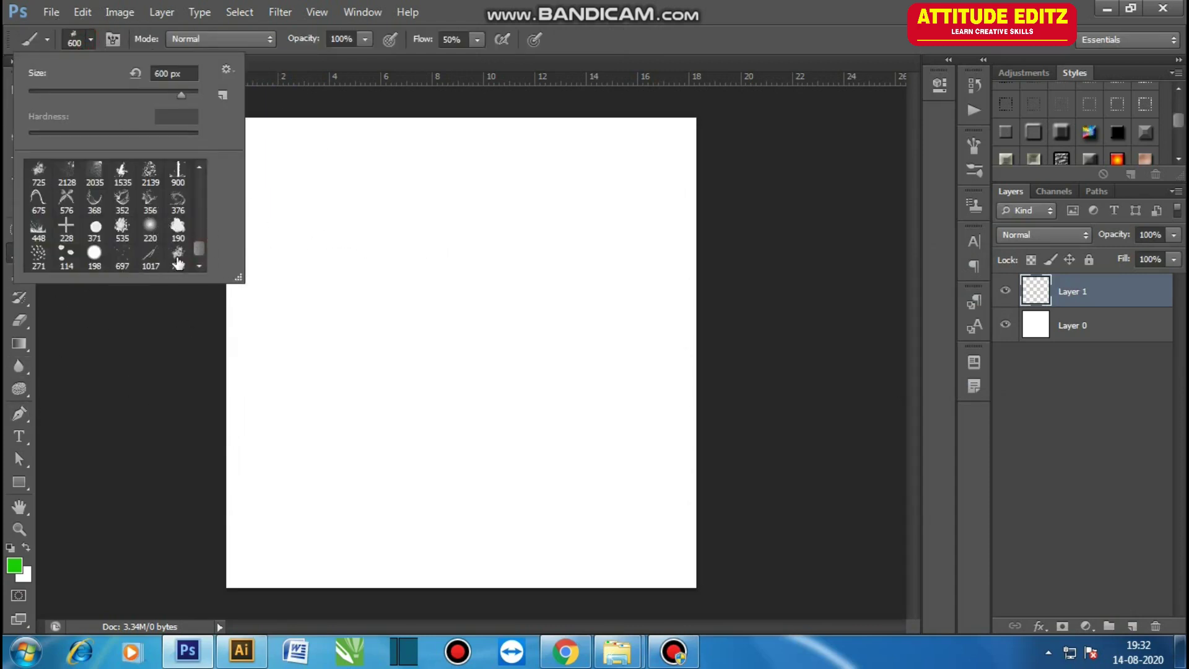
mouse_move(236, 558)
left_mouse_down()
mouse_move(252, 590)
mouse_move(345, 557)
mouse_move(637, 611)
mouse_move(681, 588)
left_mouse_up()
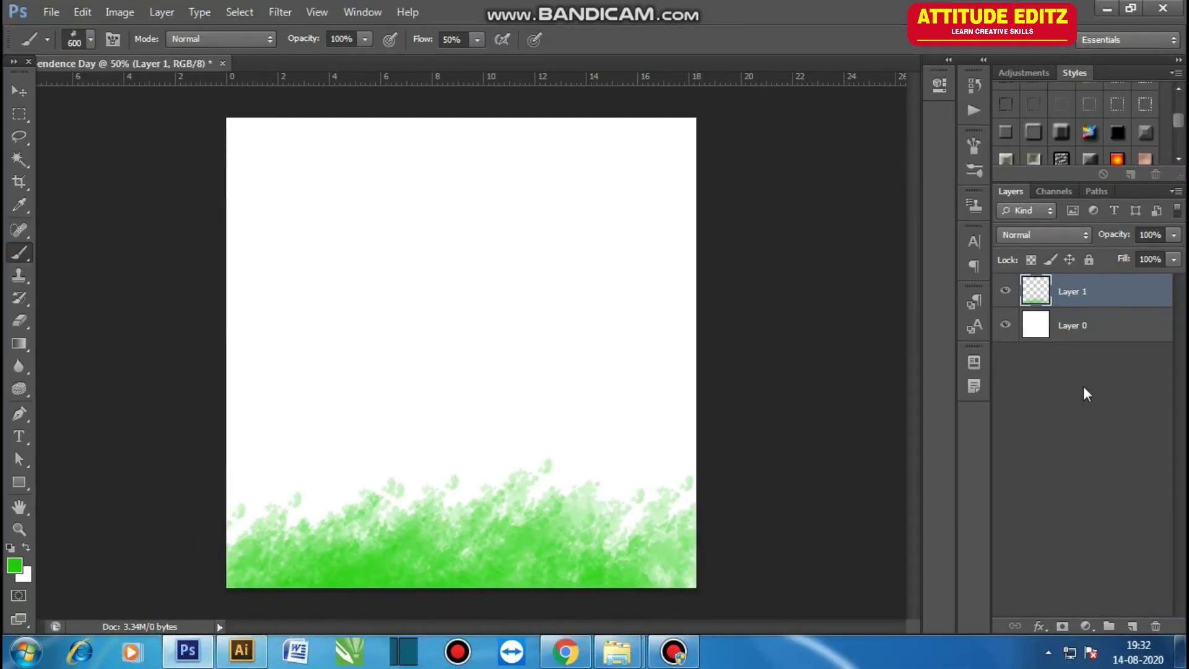
On a new Layer 2, paint bright orange splatter strokes across the top of the canvas
left_click(1133, 635)
left_click(14, 565)
left_click_drag(865, 316, 865, 257)
left_click(840, 109)
left_click(1035, 93)
key("b")
mouse_move(279, 168)
left_mouse_down()
mouse_move(316, 155)
mouse_move(657, 186)
mouse_move(425, 212)
mouse_move(258, 199)
mouse_move(731, 180)
mouse_move(425, 204)
mouse_move(303, 247)
left_mouse_up()
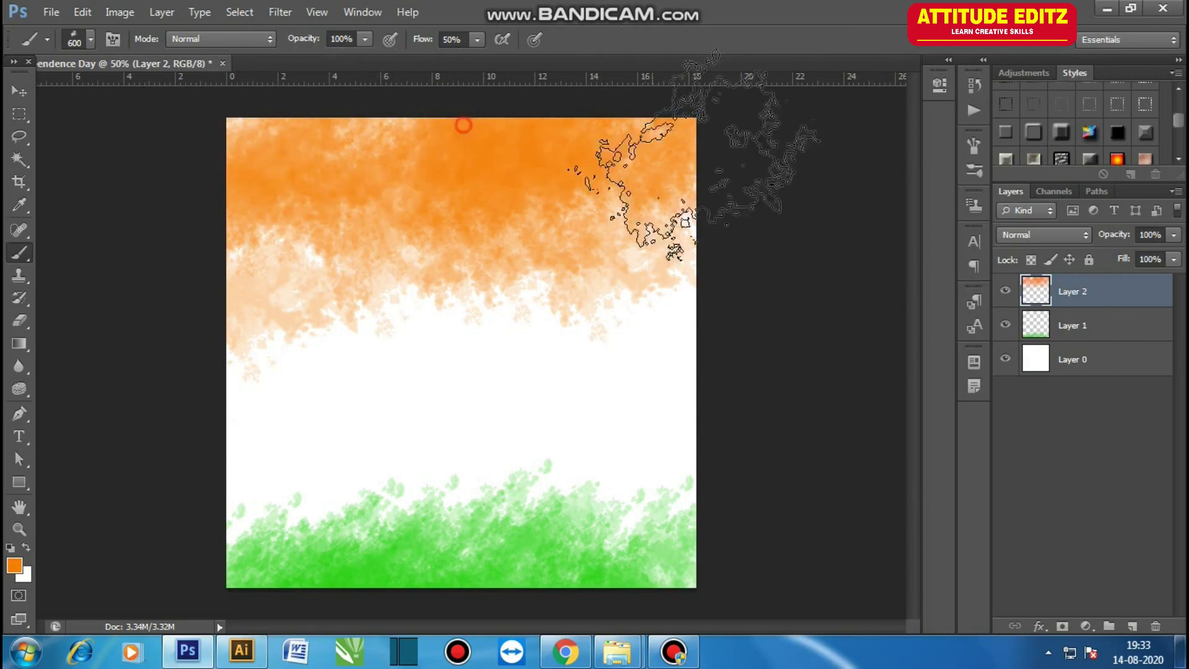
key("v")
left_click(887, 436)
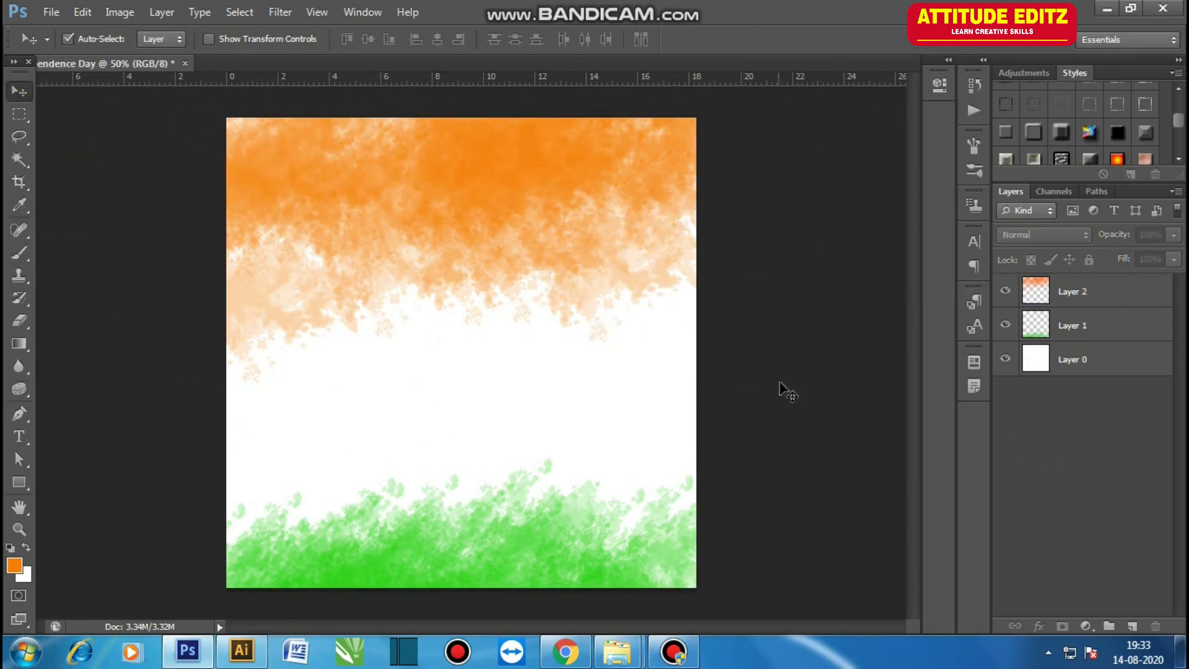
Place the India Gate artwork, scaled down, in the top-left of the poster
left_click(618, 650)
left_click(517, 558)
mouse_move(198, 133)
left_mouse_down()
mouse_move(255, 615)
mouse_move(332, 335)
left_mouse_up()
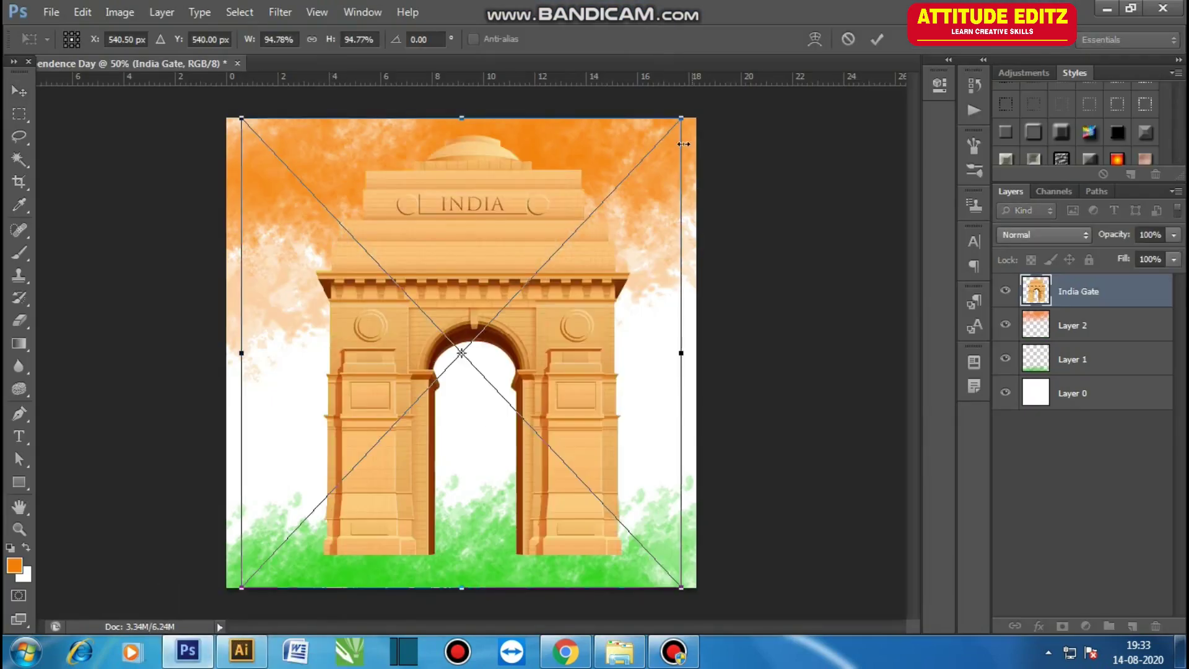
left_click_drag(604, 271, 431, 166)
left_click_drag(391, 257, 386, 255)
key("Return")
Place a resized Kutub Minar beside India Gate and line the two up
left_click(619, 651)
left_click_drag(297, 127, 426, 377)
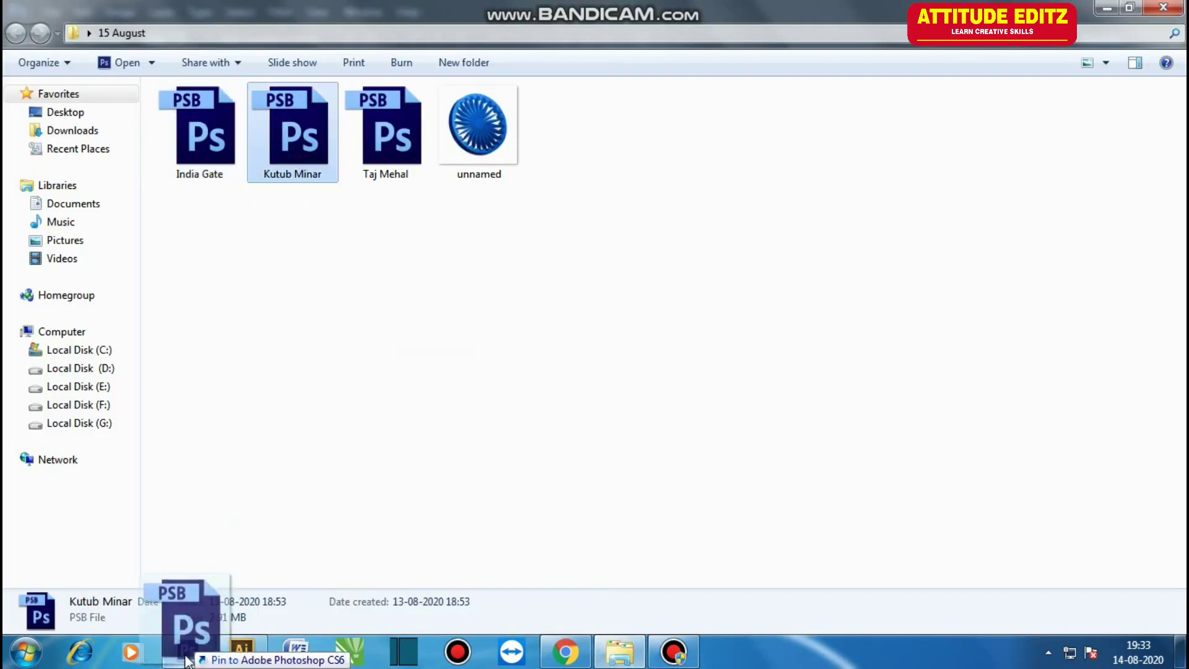
left_click_drag(696, 587, 645, 519)
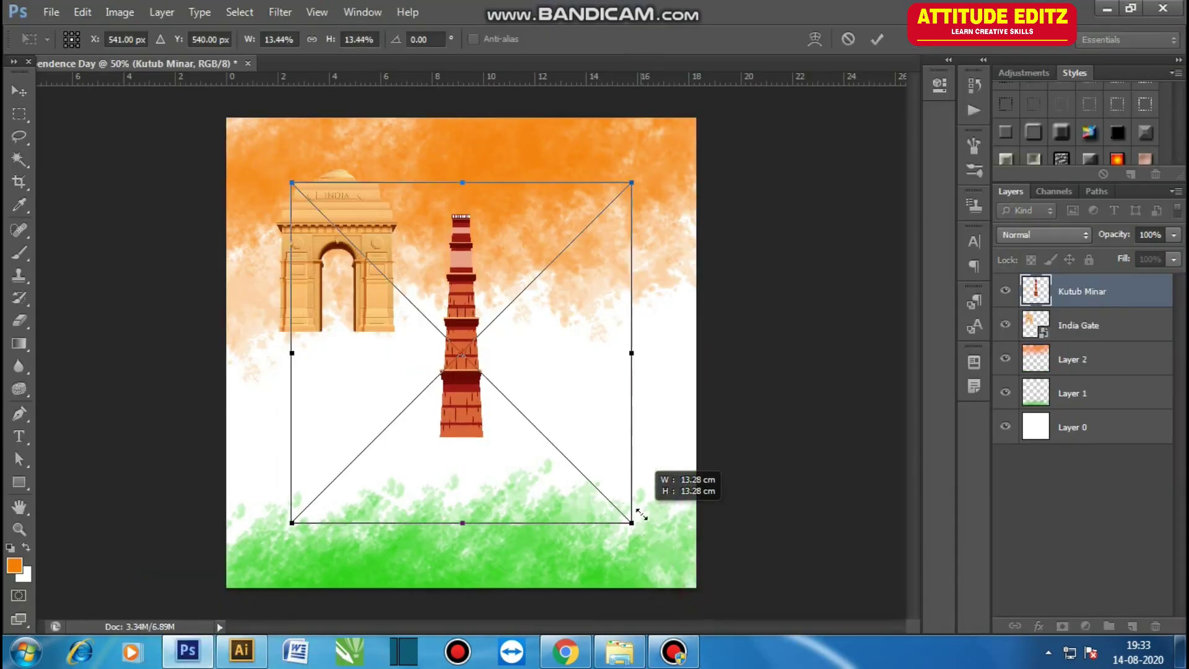
left_click_drag(478, 365, 441, 293)
left_click_drag(609, 452, 576, 437)
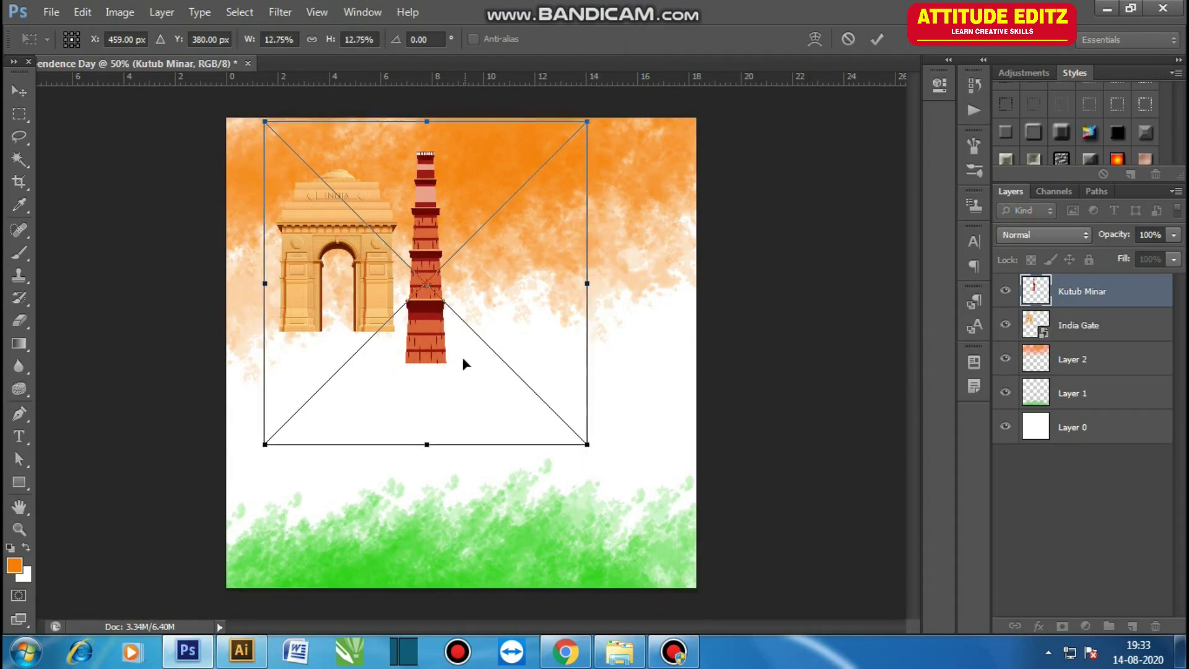
left_click_drag(429, 348, 426, 335)
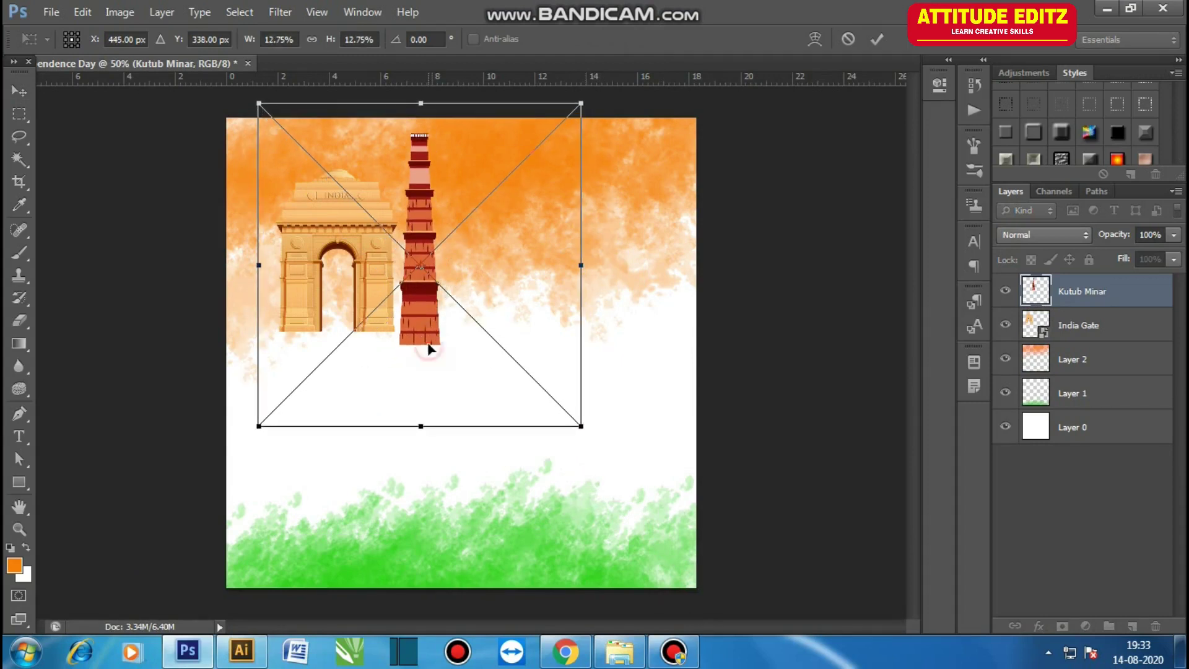
key("Return")
left_click_drag(365, 232, 357, 246)
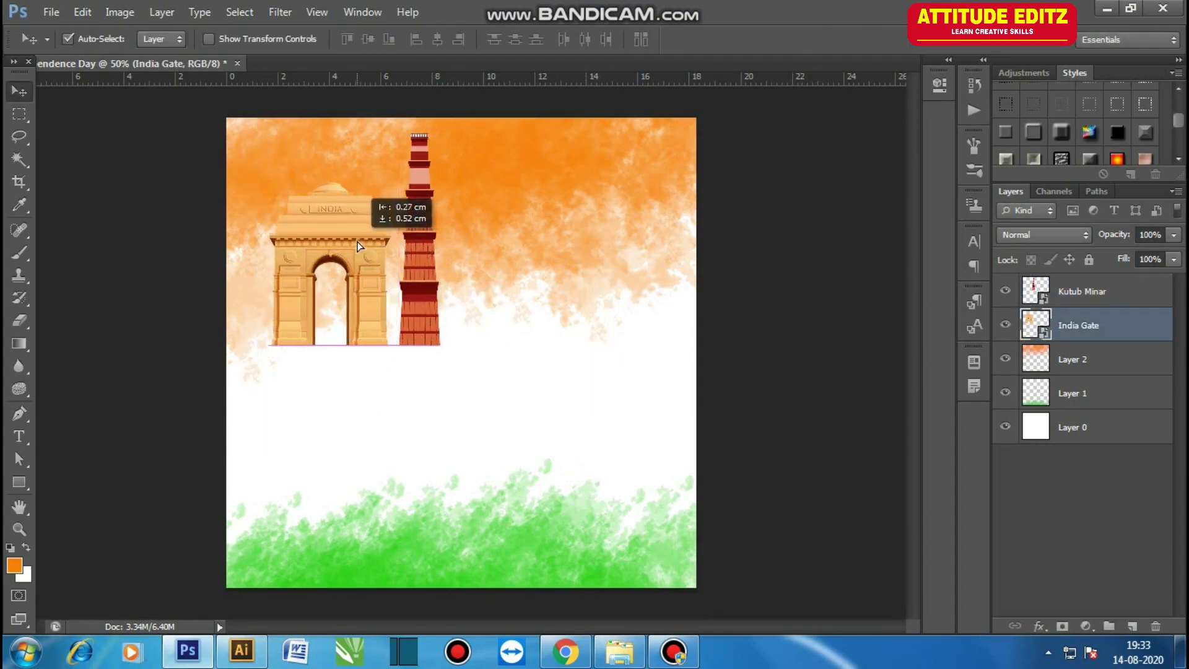
Place a resized Taj Mehal right of Kutub Minar, its layer below India Gate
left_click(619, 650)
mouse_move(393, 171)
left_mouse_down()
mouse_move(193, 662)
mouse_move(576, 313)
left_mouse_up()
left_click_drag(688, 496, 611, 444)
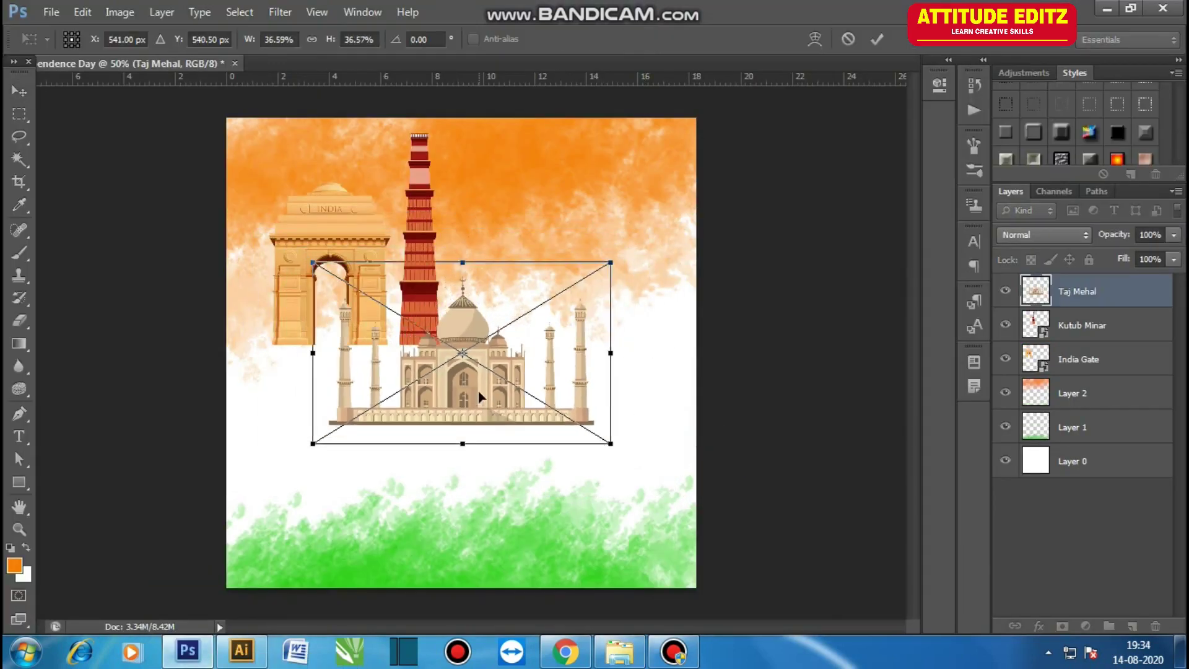
left_click_drag(480, 396, 584, 319)
left_click_drag(717, 361, 630, 341)
left_click_drag(566, 315, 591, 328)
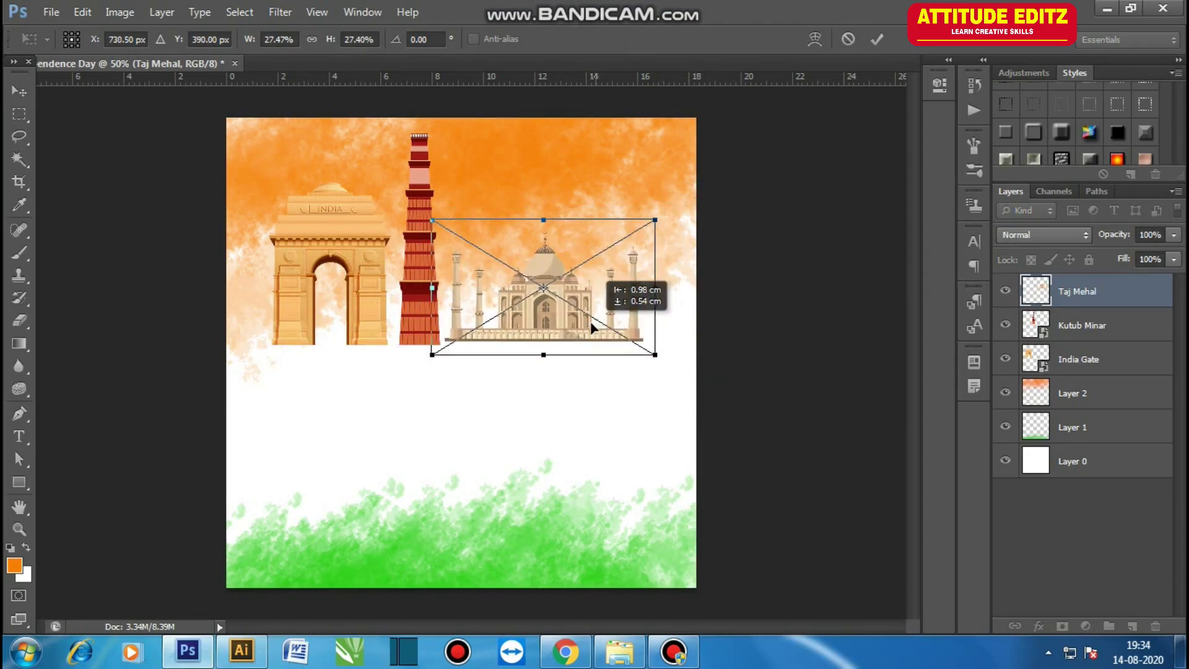
left_click_drag(655, 220, 678, 209)
mouse_move(607, 301)
left_mouse_down()
mouse_move(618, 313)
mouse_move(609, 336)
left_mouse_up()
key("Return")
key("ctrl+bracketleft")
key("ctrl+bracketleft")
key("ctrl+t")
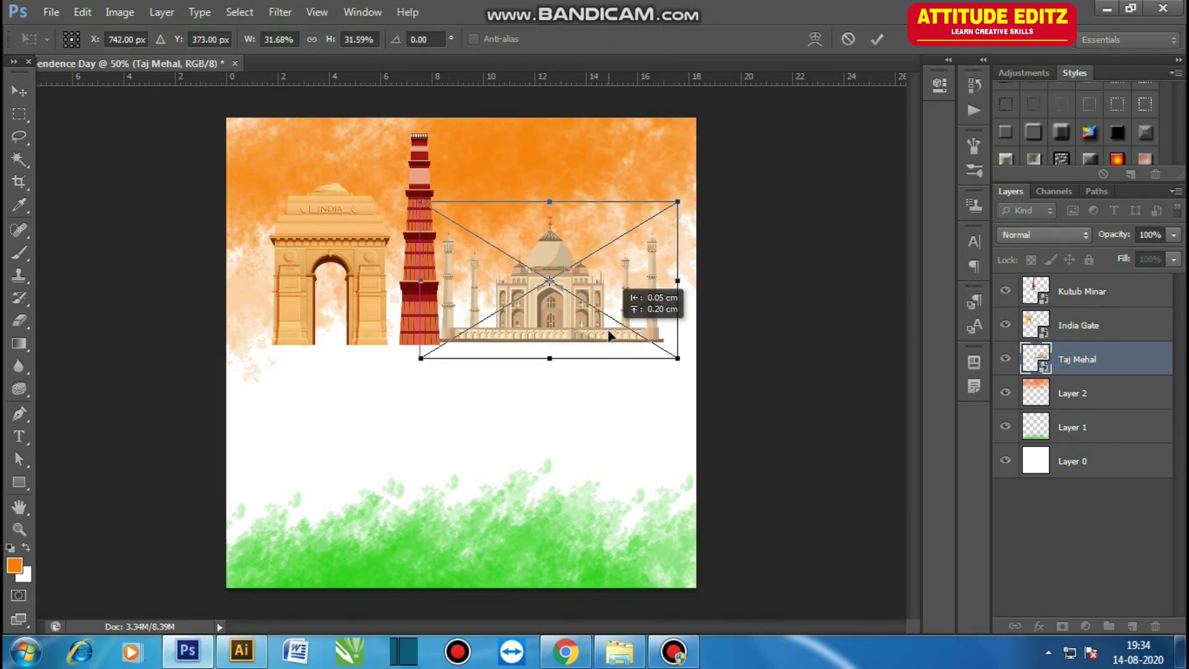
key("Return")
Set the India Gate, Kutub Minar and Taj Mehal layers to Multiply blend mode
left_click(363, 251)
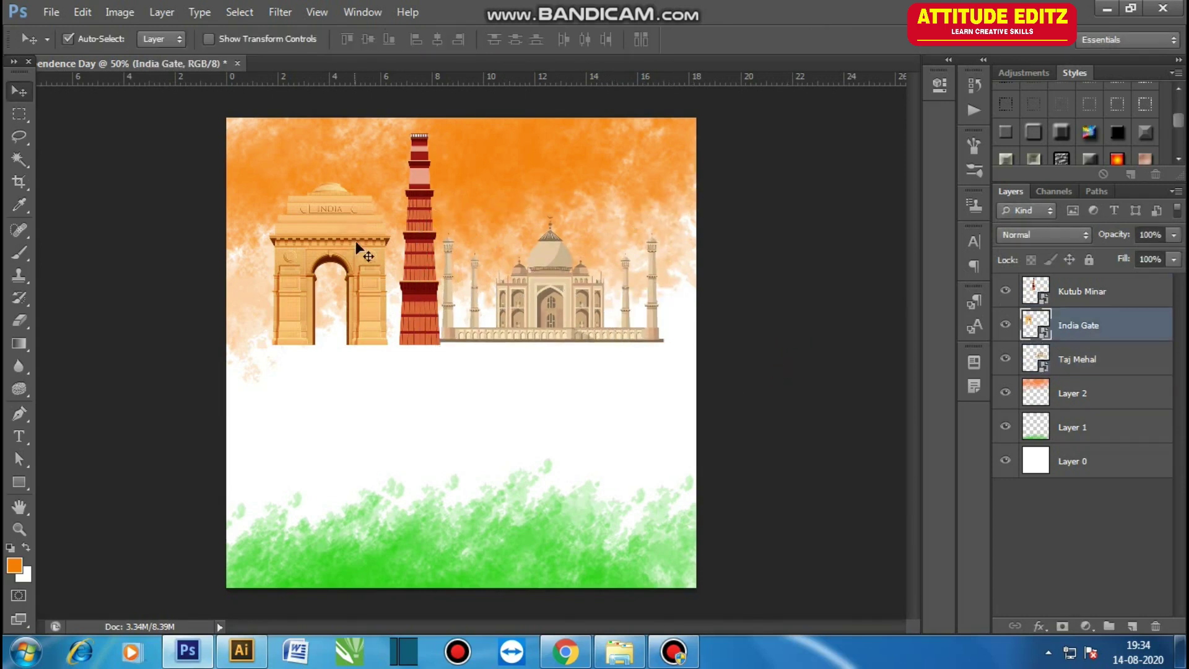
left_click(1043, 234)
left_click(1042, 66)
left_click(426, 224)
left_click(1052, 236)
left_click(1040, 65)
left_click(553, 270)
left_click(1044, 234)
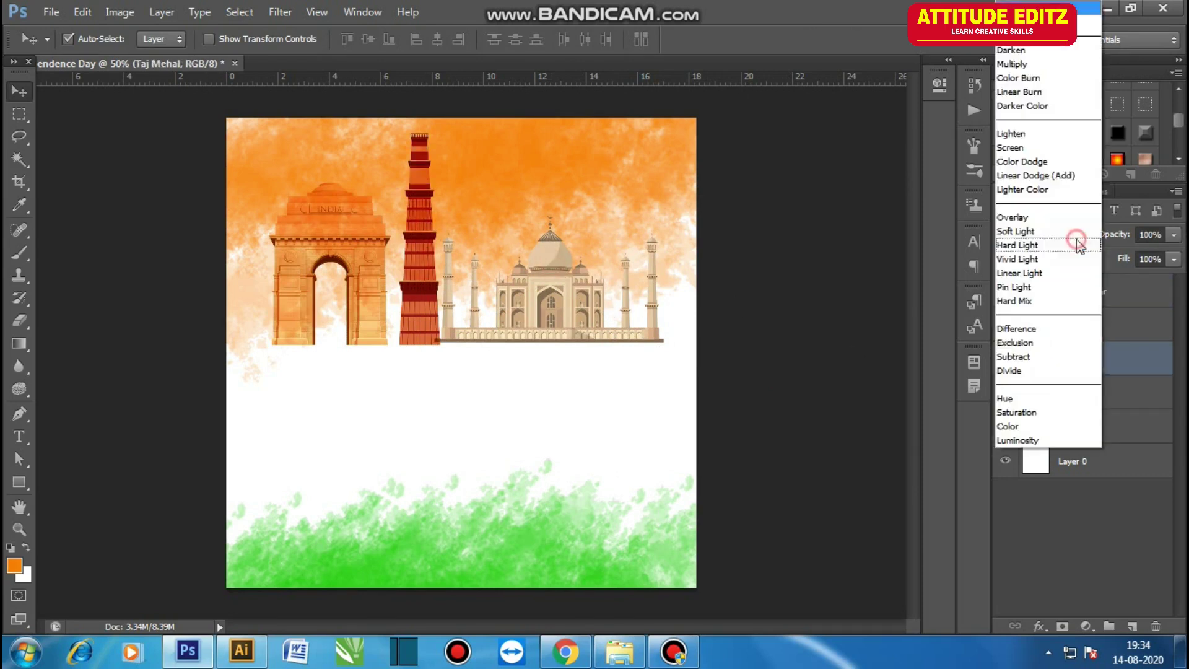
left_click(1041, 64)
left_click(768, 389)
left_click_drag(560, 302, 559, 303)
Draw a rectangle below India Gate and Kutub Minar and fill it with deep orange
key("d")
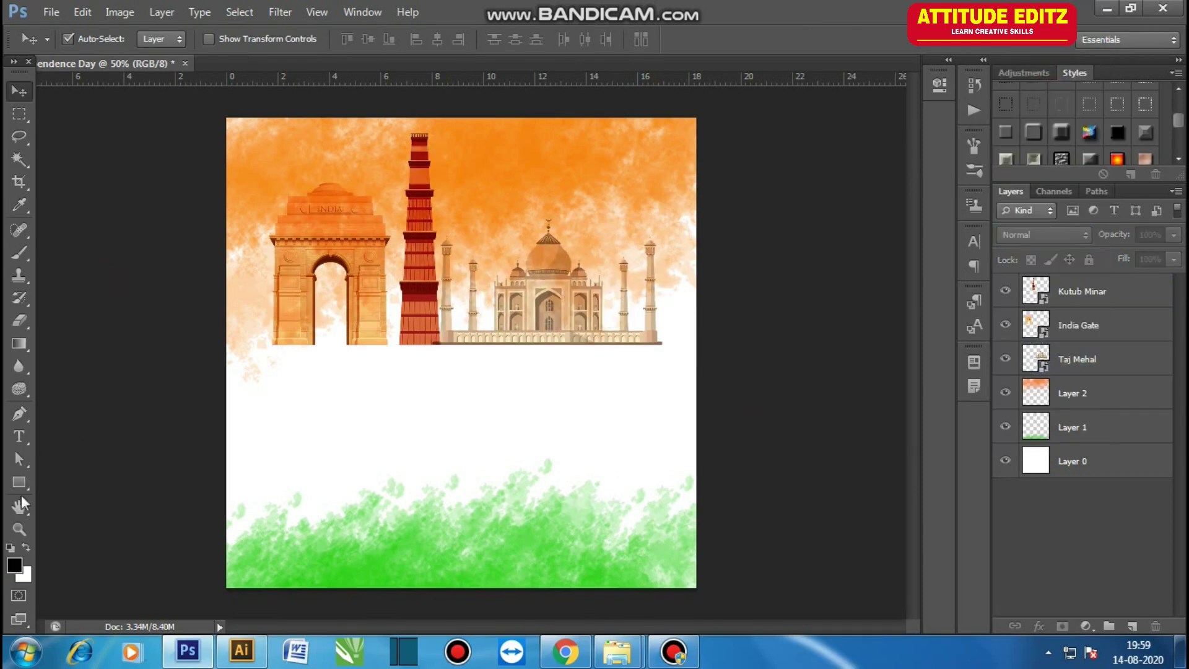
key("u")
left_click_drag(127, 302, 243, 372)
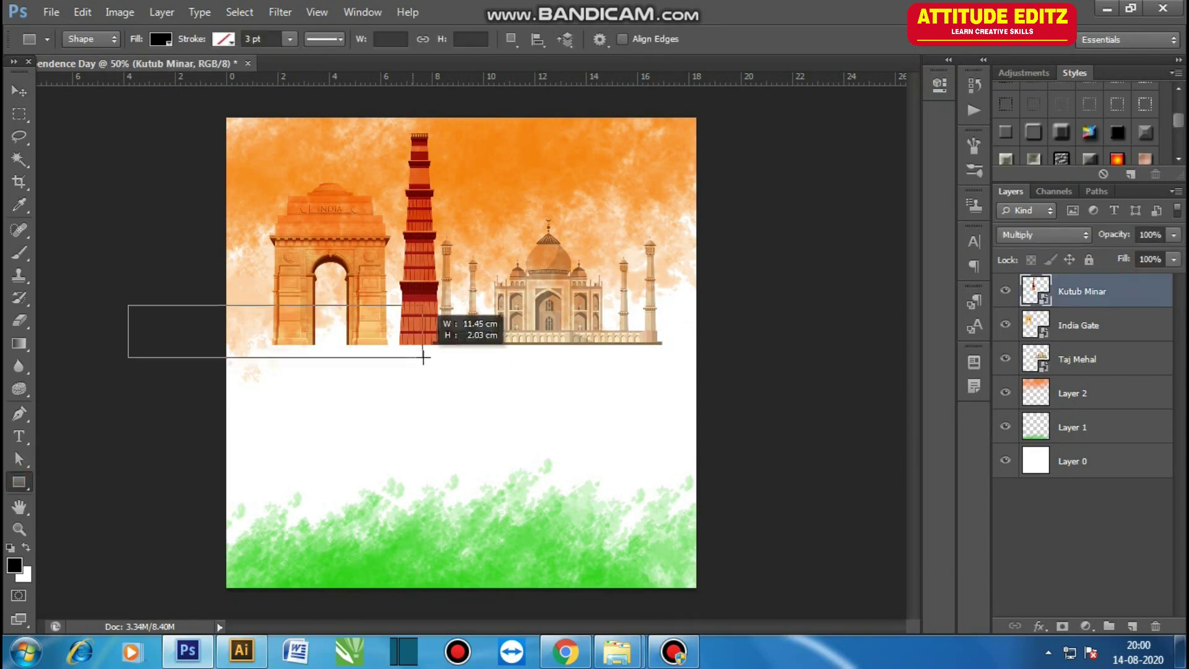
left_click(19, 91)
left_click_drag(300, 338, 376, 342)
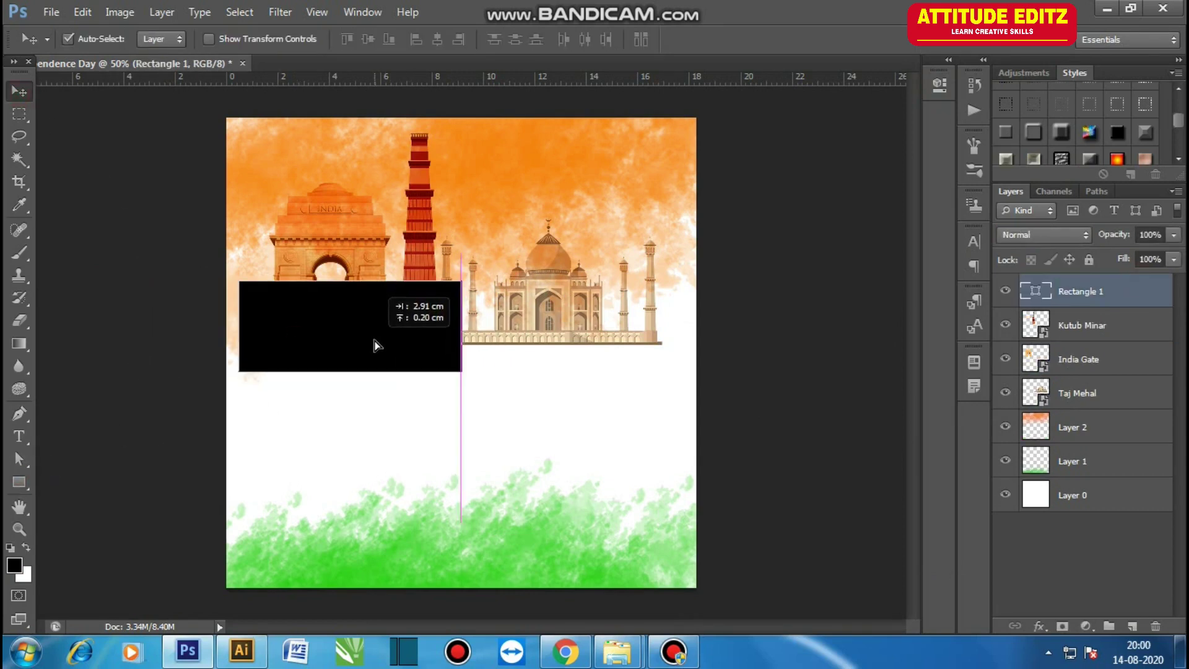
left_click(14, 565)
left_click_drag(864, 320, 863, 299)
left_click(1034, 93)
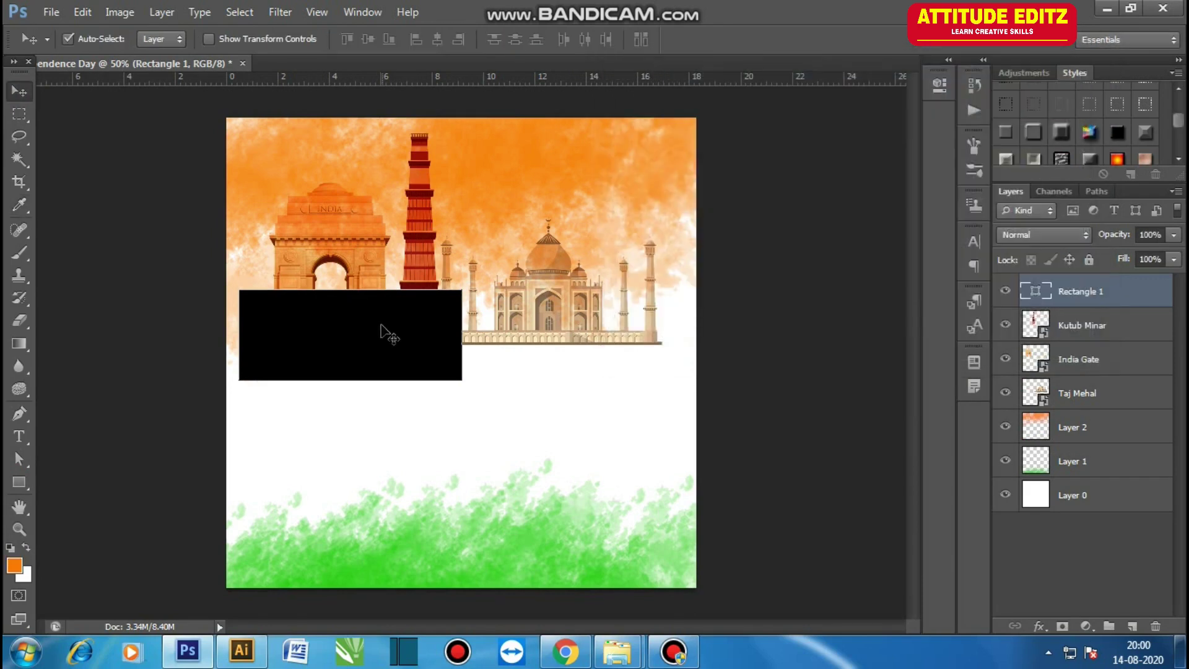
key("alt+BackSpace")
left_click_drag(387, 306, 378, 316)
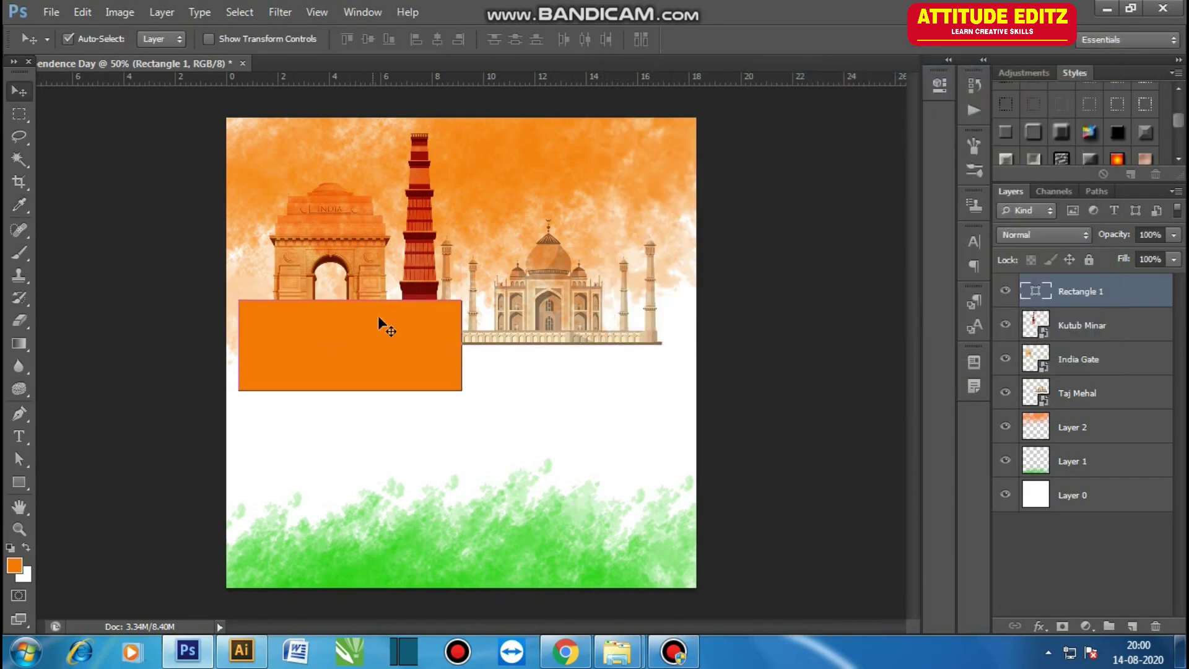
Drag the orange rectangle's corner anchors to slant it into a tilted band
left_click(115, 477)
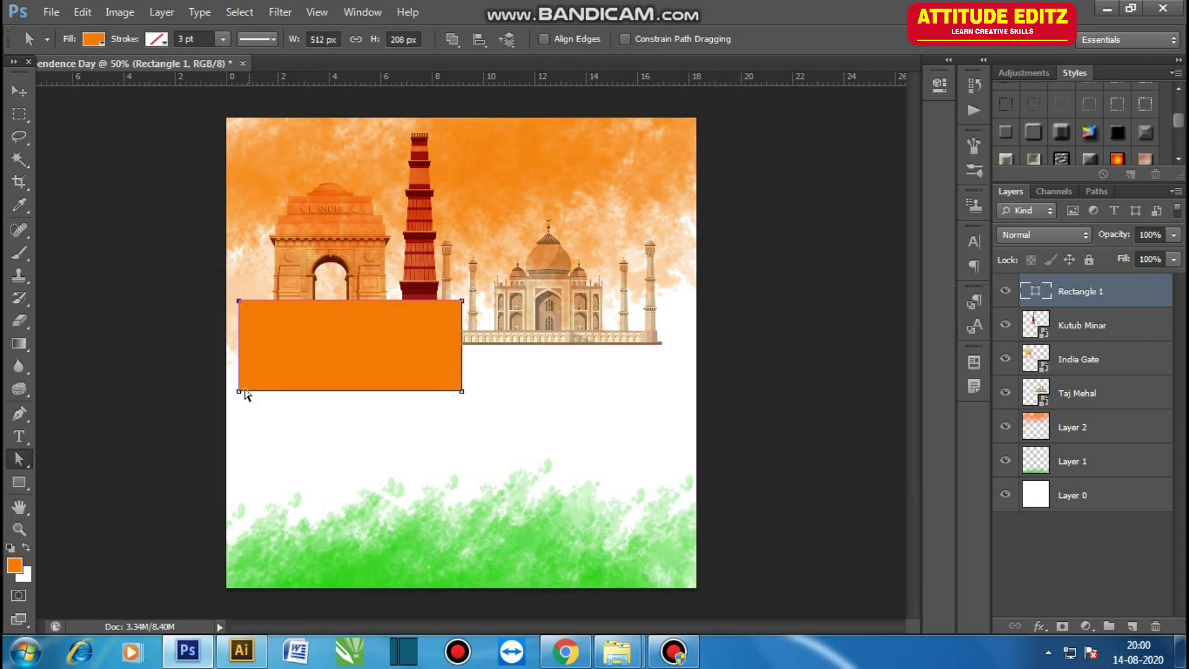
left_click_drag(238, 302, 230, 301)
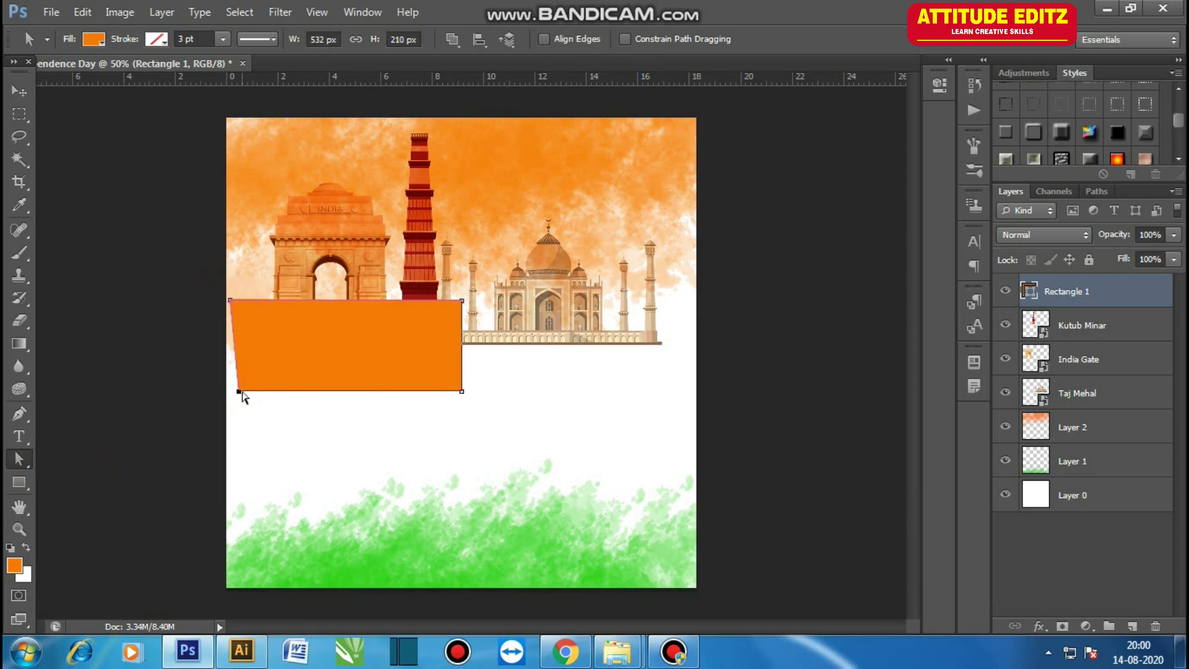
left_click_drag(240, 392, 270, 391)
left_click_drag(462, 391, 502, 403)
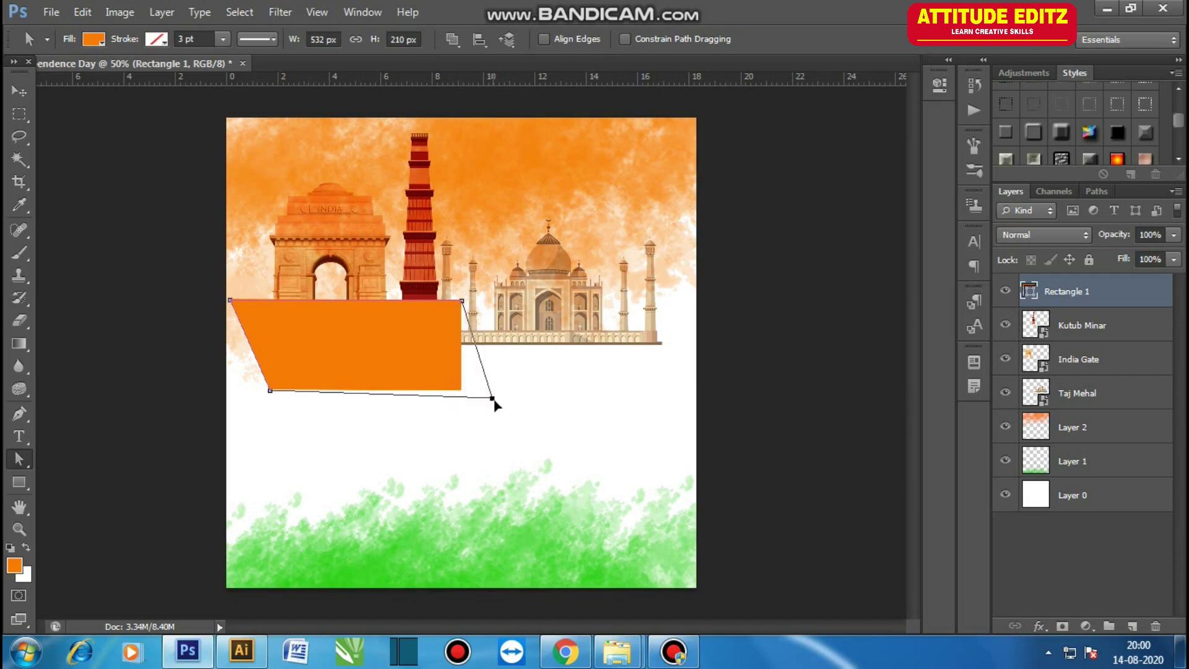
left_click_drag(461, 304, 463, 322)
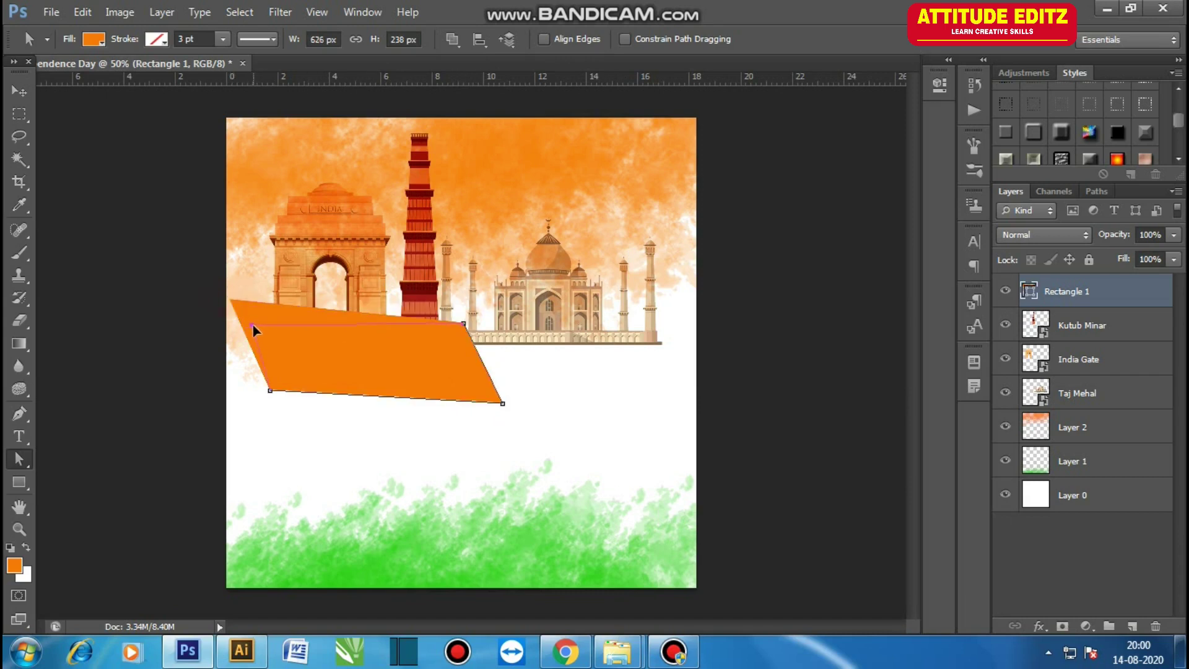
left_click_drag(254, 330, 252, 325)
left_click_drag(270, 390, 292, 398)
left_click_drag(457, 340, 452, 348)
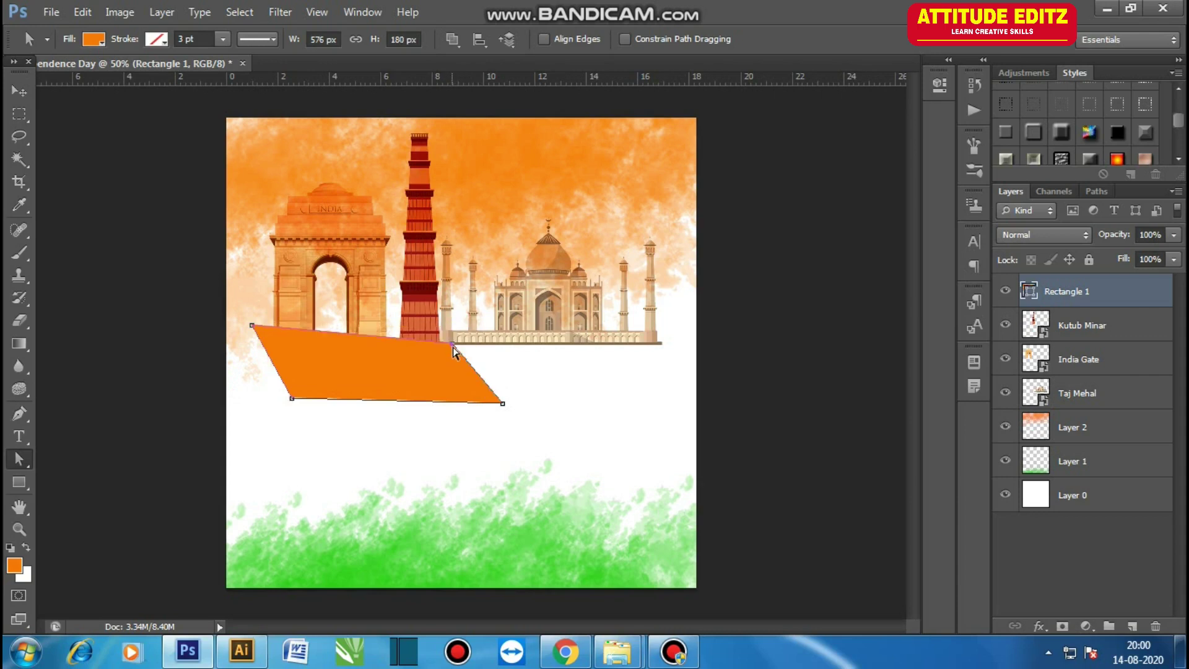
Fine-tune the band's corner anchors and shift the whole band to the right
left_click_drag(255, 338, 256, 340)
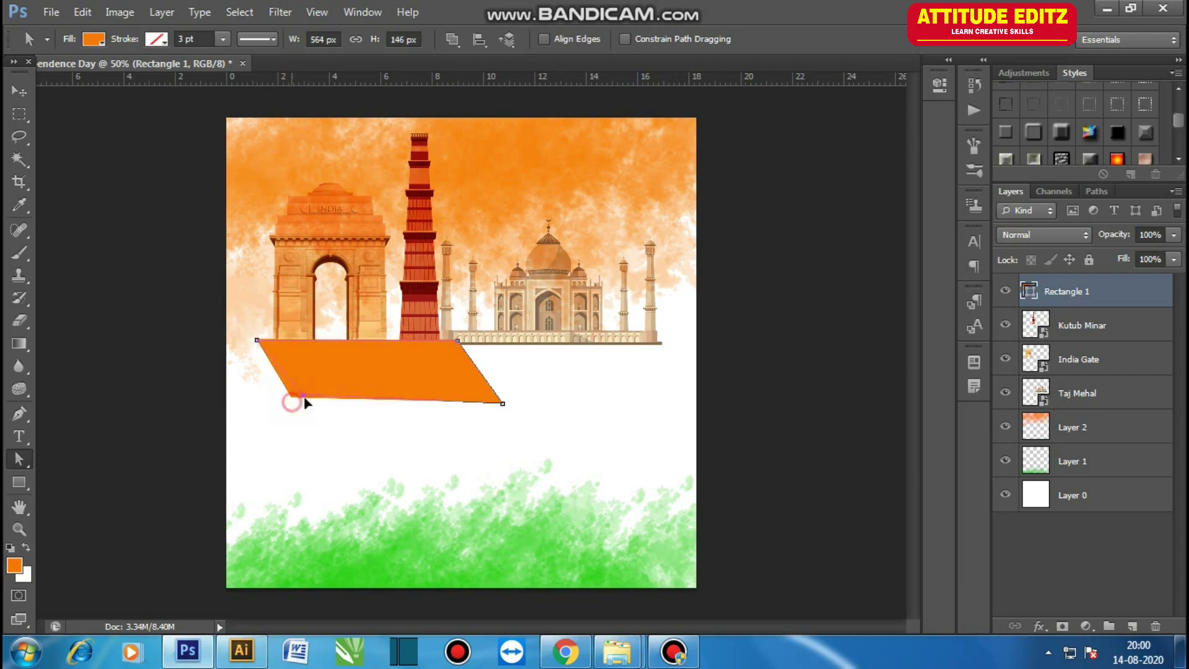
left_click_drag(304, 403, 312, 396)
left_click_drag(257, 340, 257, 332)
left_click_drag(464, 336, 464, 333)
left_click_drag(258, 332, 261, 342)
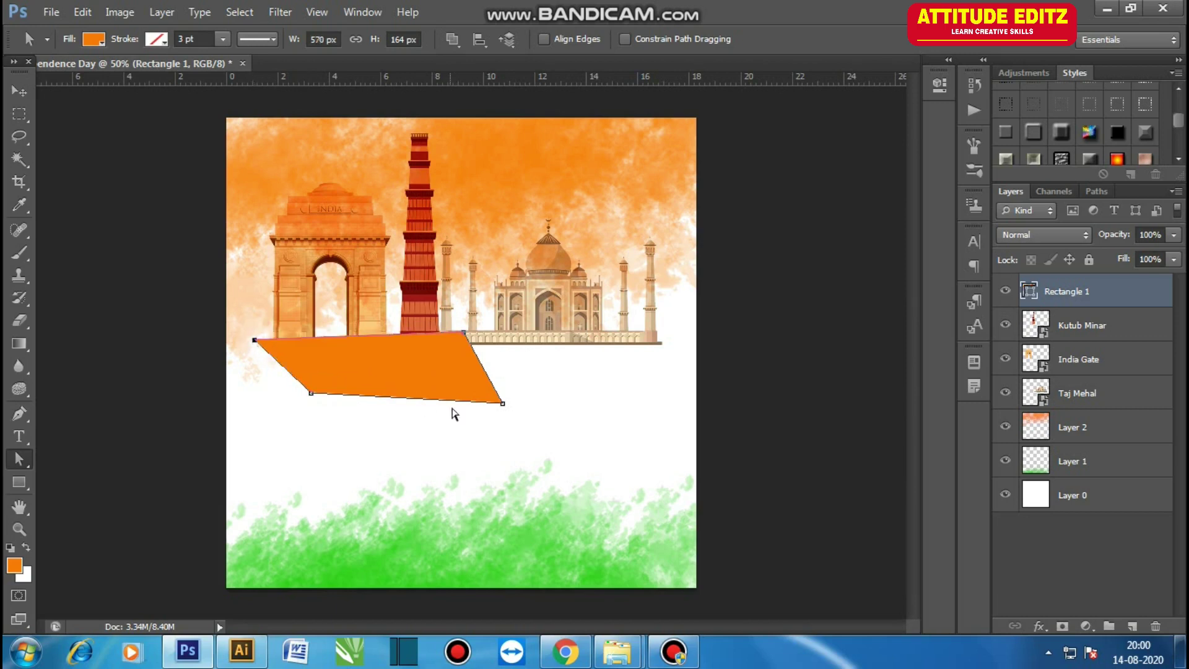
left_click_drag(505, 404, 519, 398)
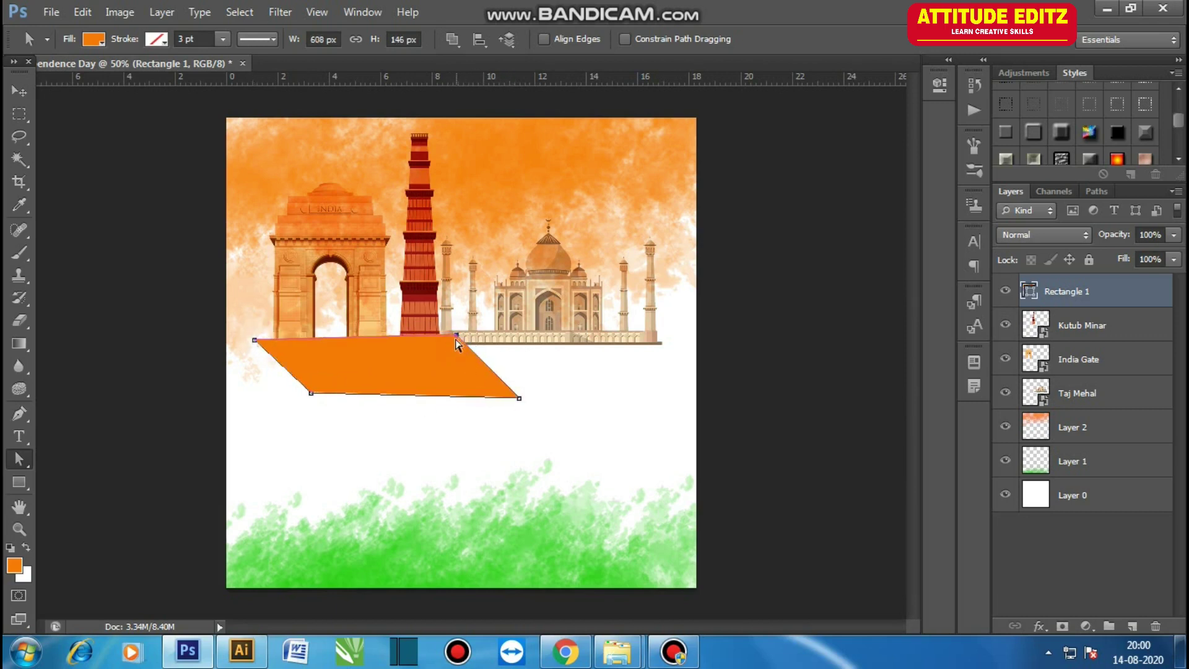
left_click_drag(312, 397, 310, 393)
left_click_drag(477, 330, 477, 329)
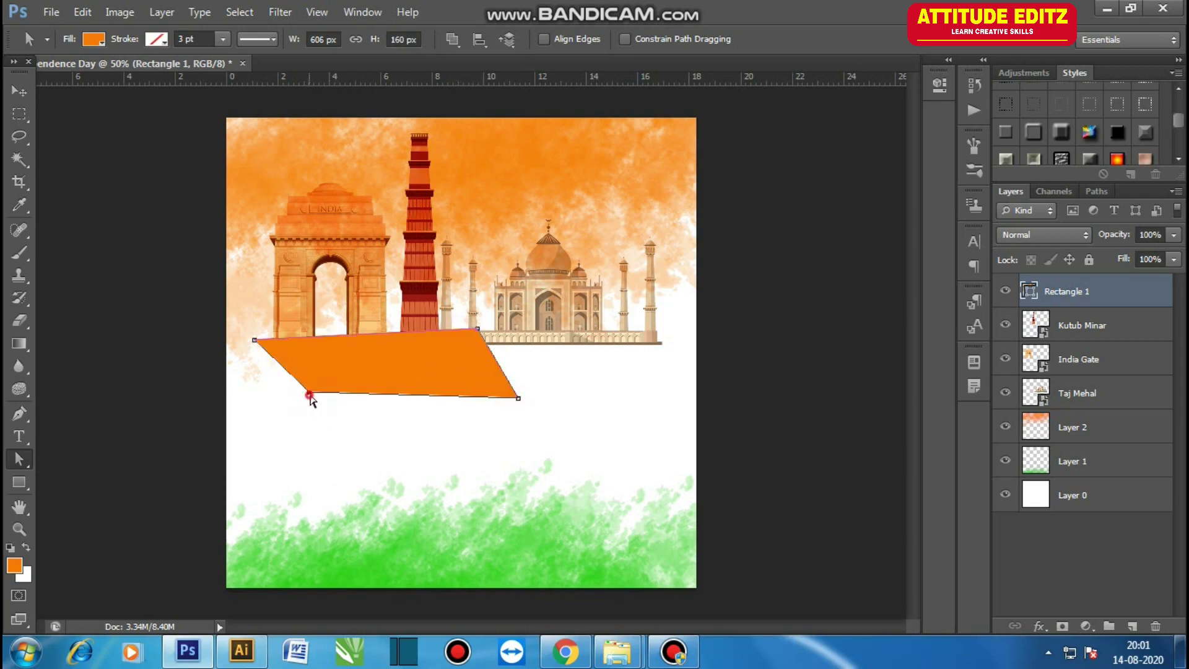
key("v")
left_click_drag(420, 384, 532, 384)
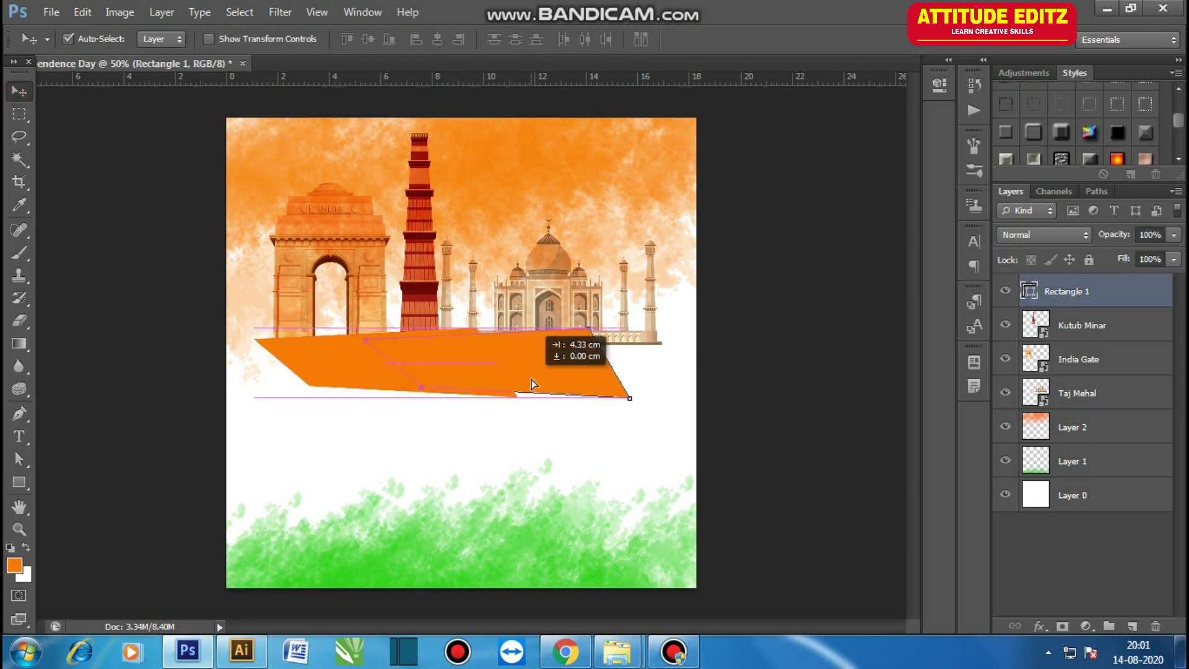
Flip a copy of the orange band horizontally, slide it right, and lower its left corners
key("ctrl+t")
right_click(545, 369)
left_click(585, 544)
left_click_drag(512, 364, 611, 375)
key("Return")
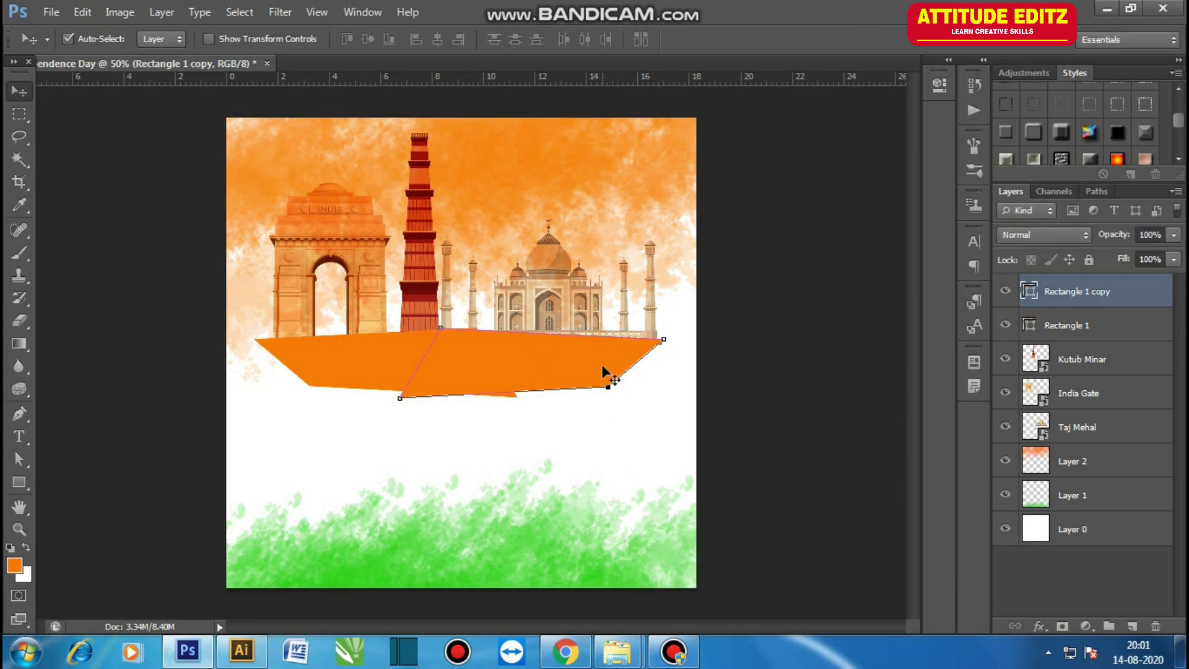
left_click(20, 459)
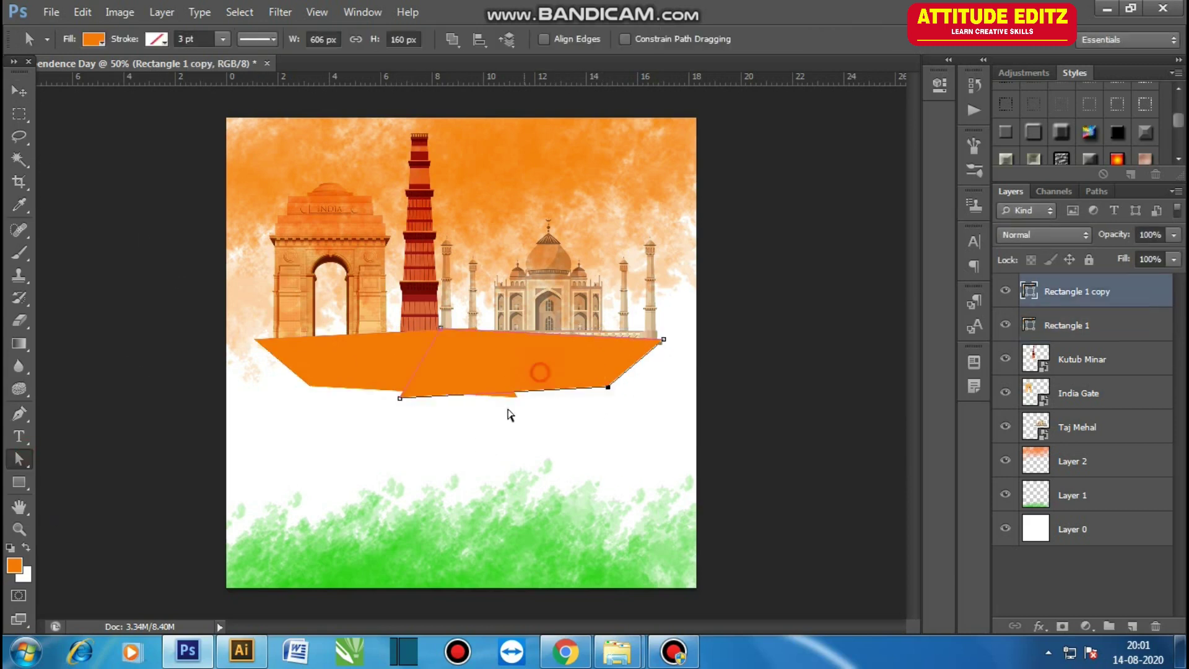
left_click_drag(399, 398, 407, 428)
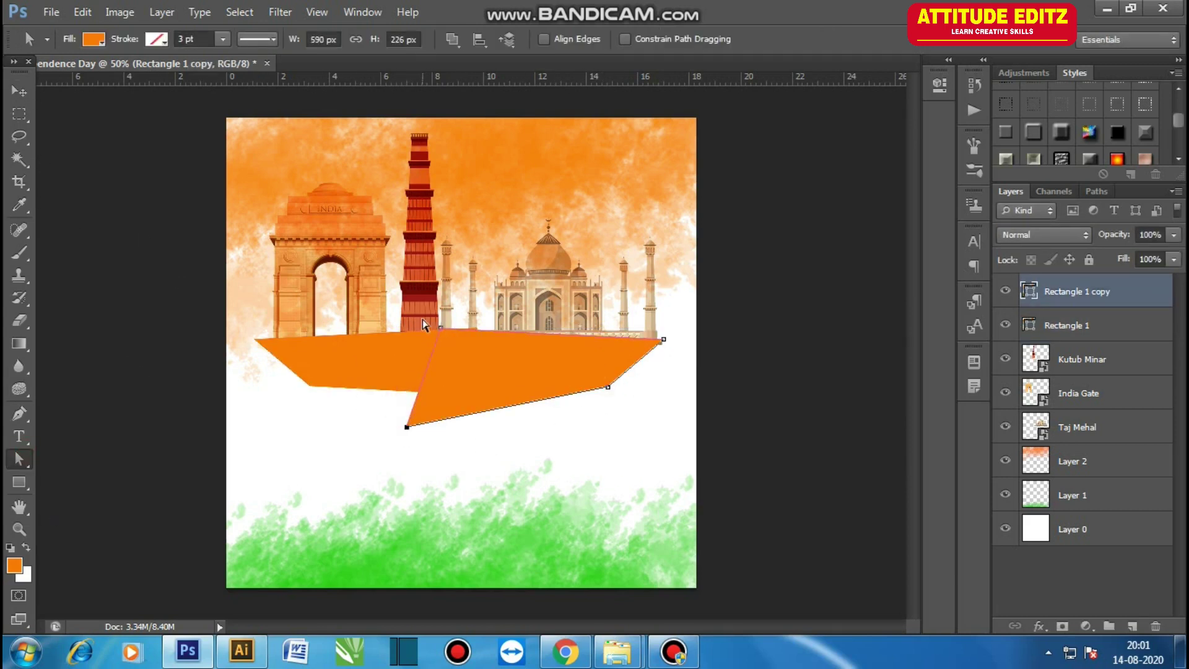
left_click_drag(442, 330, 441, 346)
Stretch the copy's right corners and fill the copy with dark green
left_click_drag(608, 389, 640, 399)
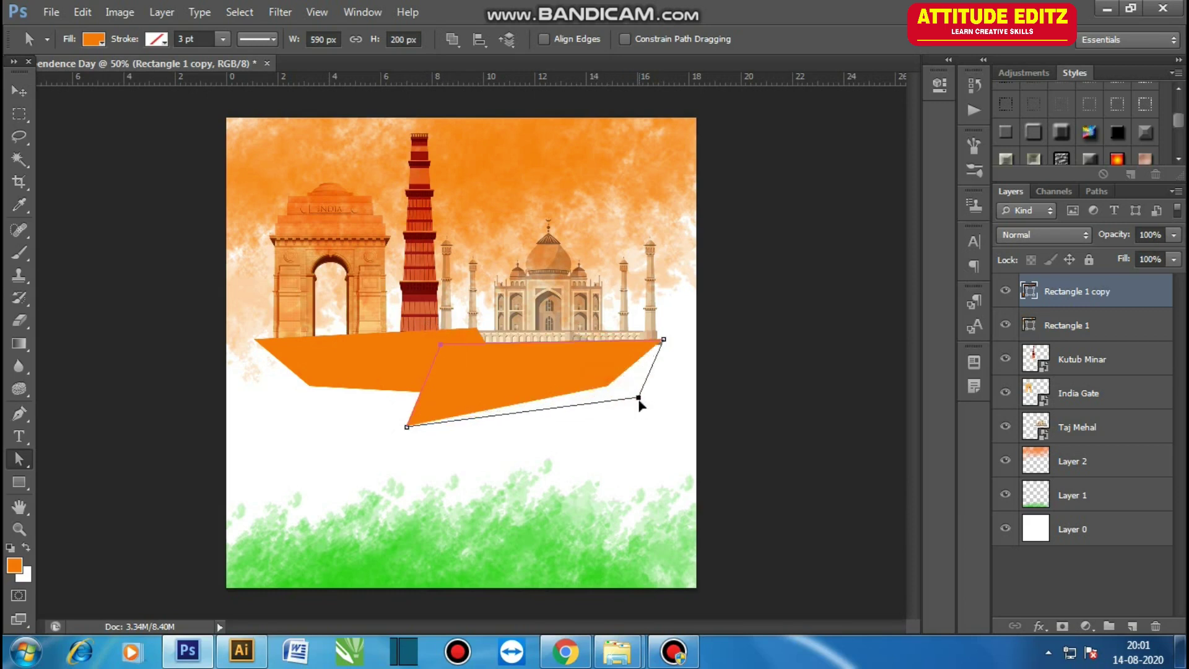
left_click(664, 341)
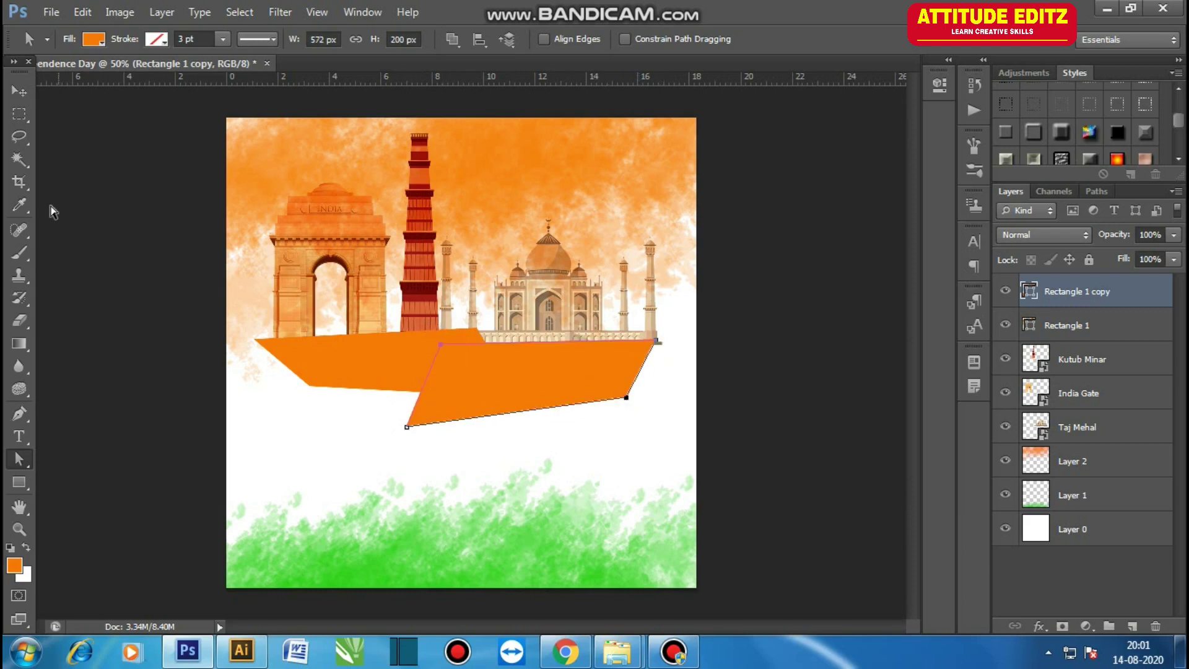
left_click(19, 205)
left_click(13, 565)
left_click_drag(864, 250, 864, 257)
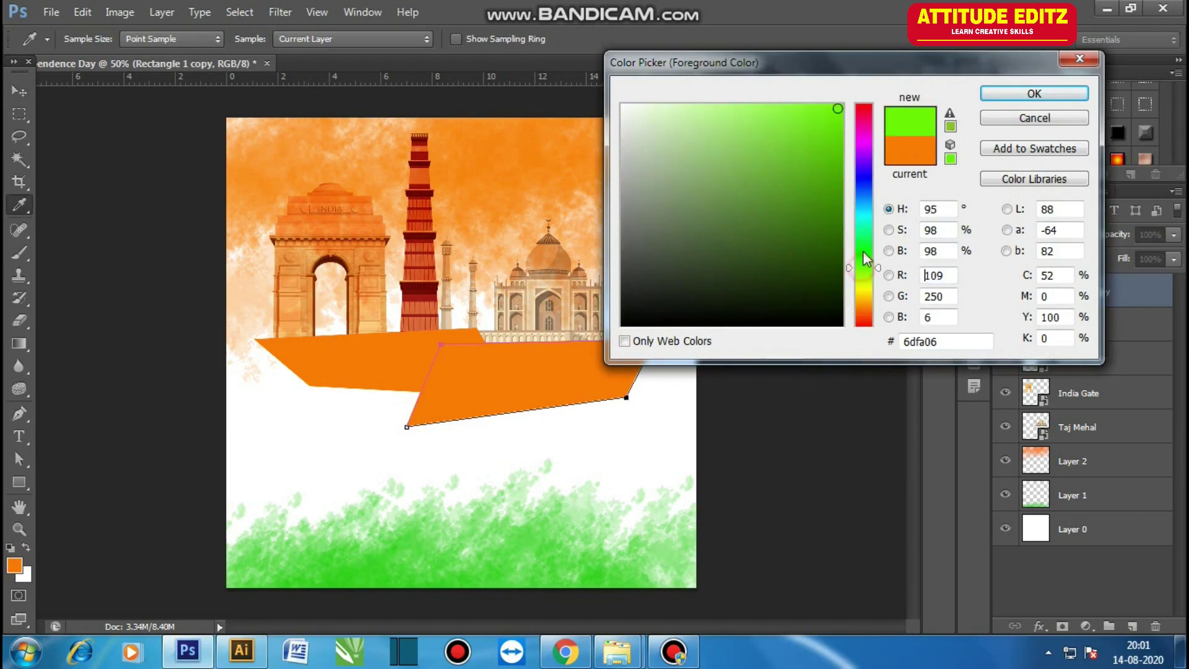
left_click(838, 147)
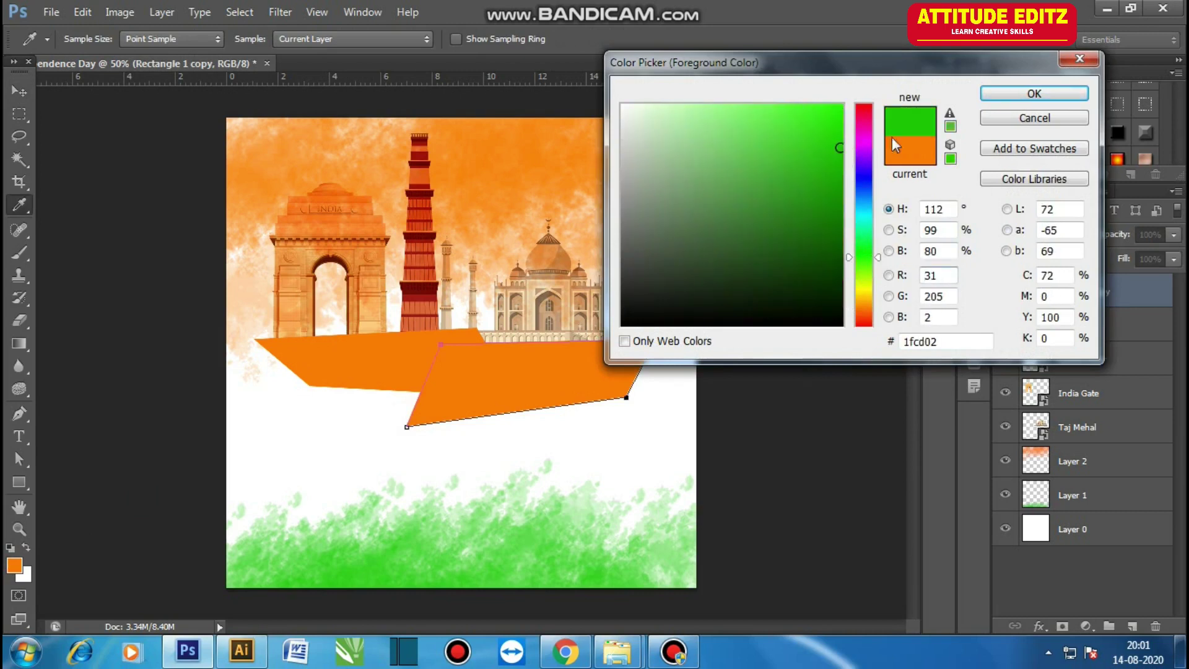
left_click(1034, 94)
key("v")
key("alt+BackSpace")
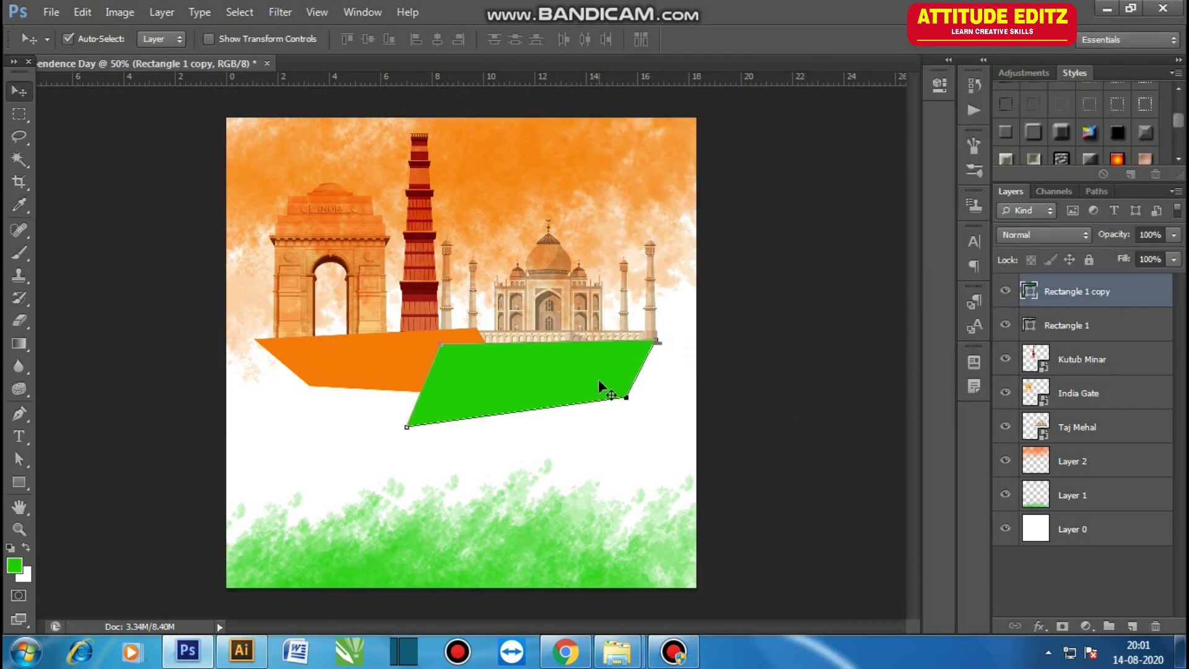
Move the green band behind the orange band and nudge its position and lower-right corner
left_click_drag(1075, 291, 1065, 340)
left_click(573, 397)
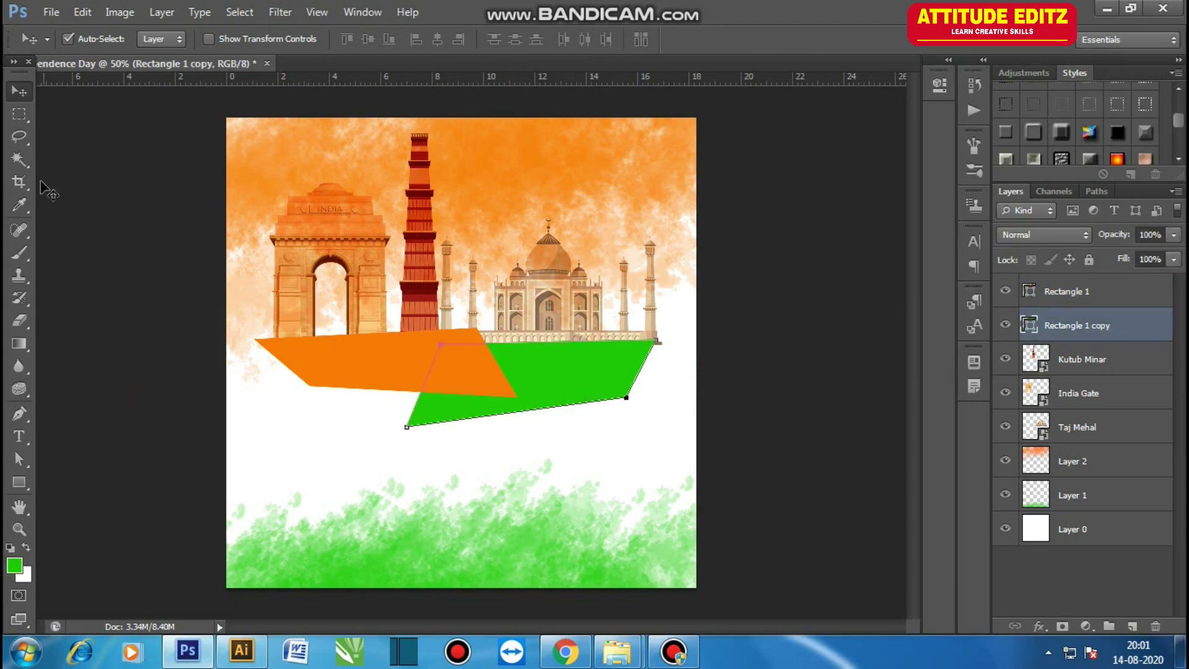
key("a")
left_click_drag(626, 397, 629, 403)
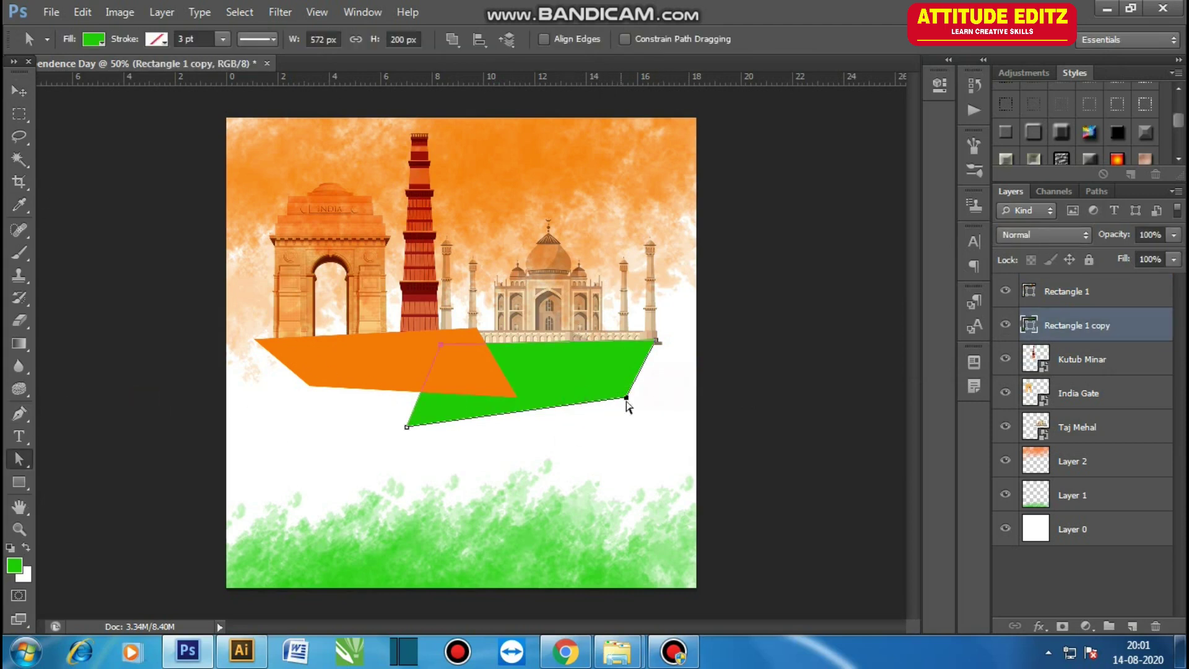
key("v")
left_click_drag(551, 375, 559, 381)
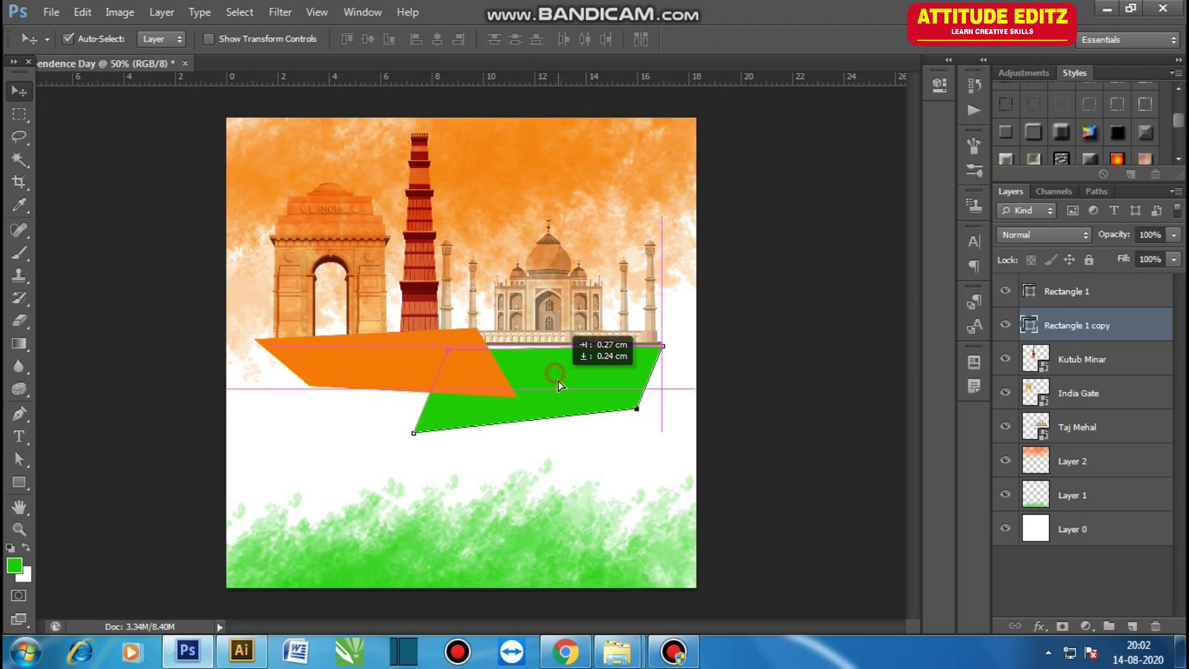
key("a")
left_click(458, 373)
left_click(523, 370)
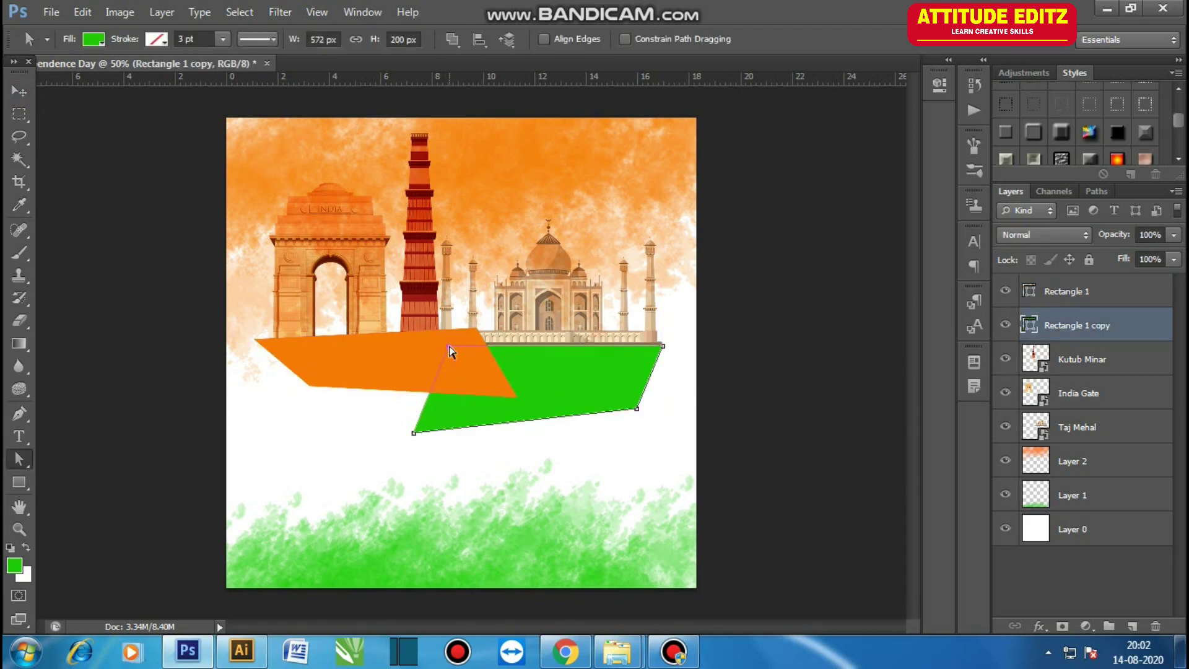
Lower the orange band's lower-left corner and add an empty Layer 3 beneath it
key("v")
left_click(449, 357)
key("a")
left_click_drag(313, 392, 313, 398)
key("v")
left_click(480, 372)
key("ctrl+shift+alt+n")
left_click_drag(1079, 296, 1093, 338)
Paint a soft black shadow under the orange band, skew it to follow the band, and set 80% opacity
key("b")
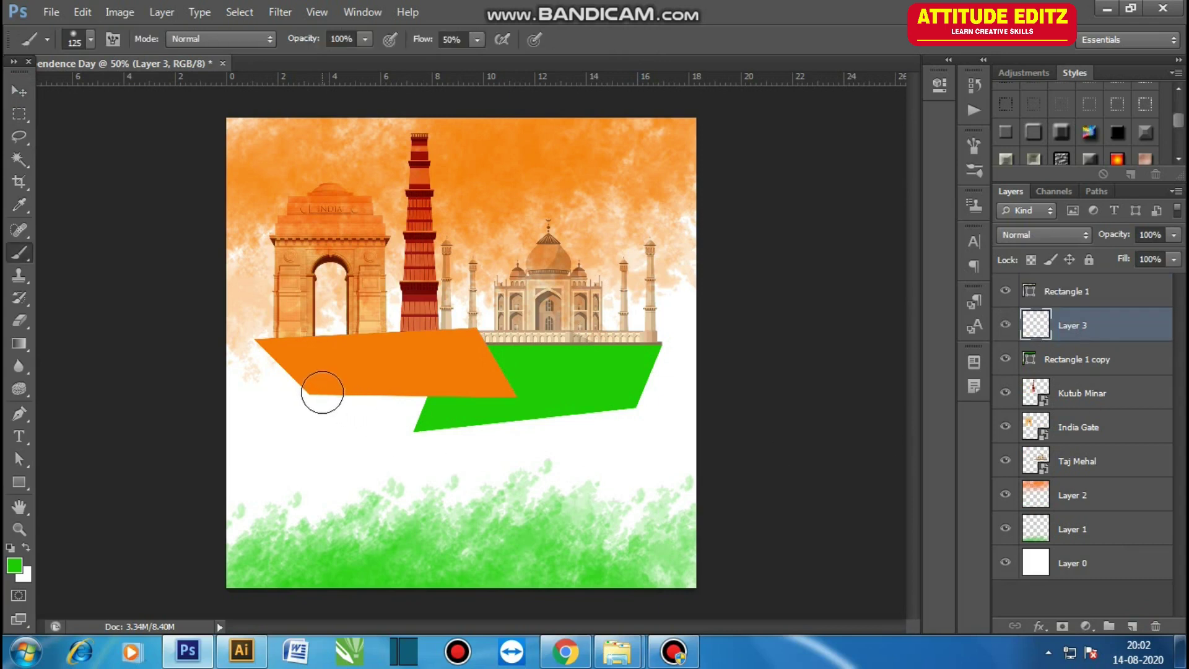
key("d")
left_click(319, 401)
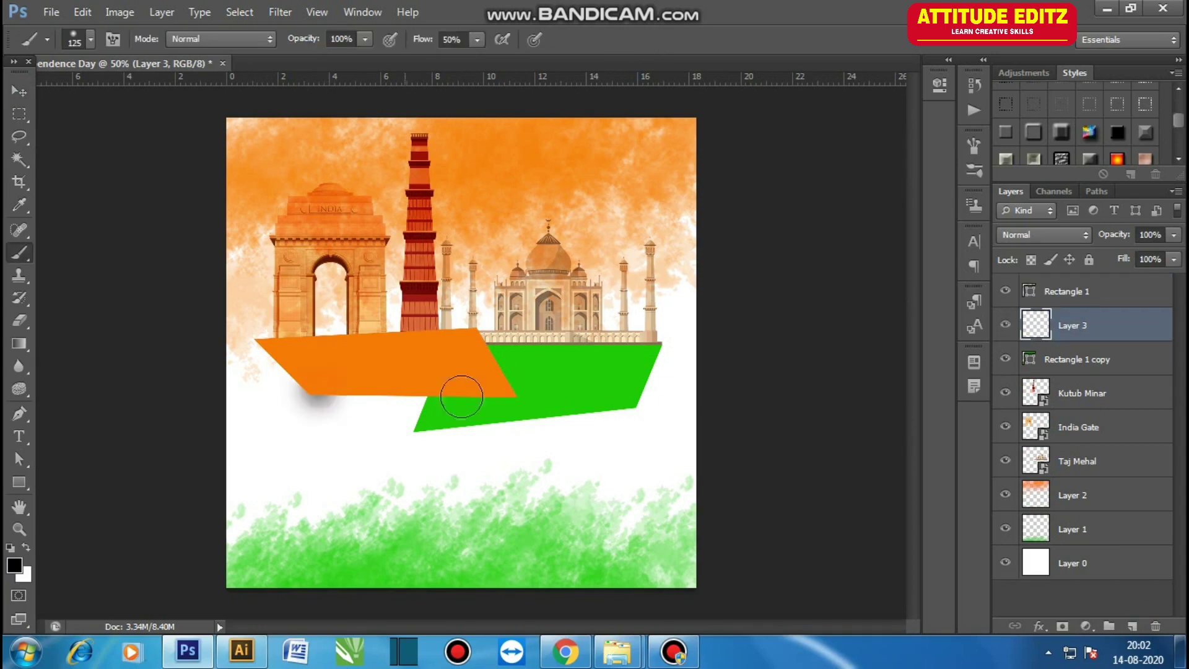
left_click(509, 397, "shift")
left_click(17, 91)
key("ctrl+t")
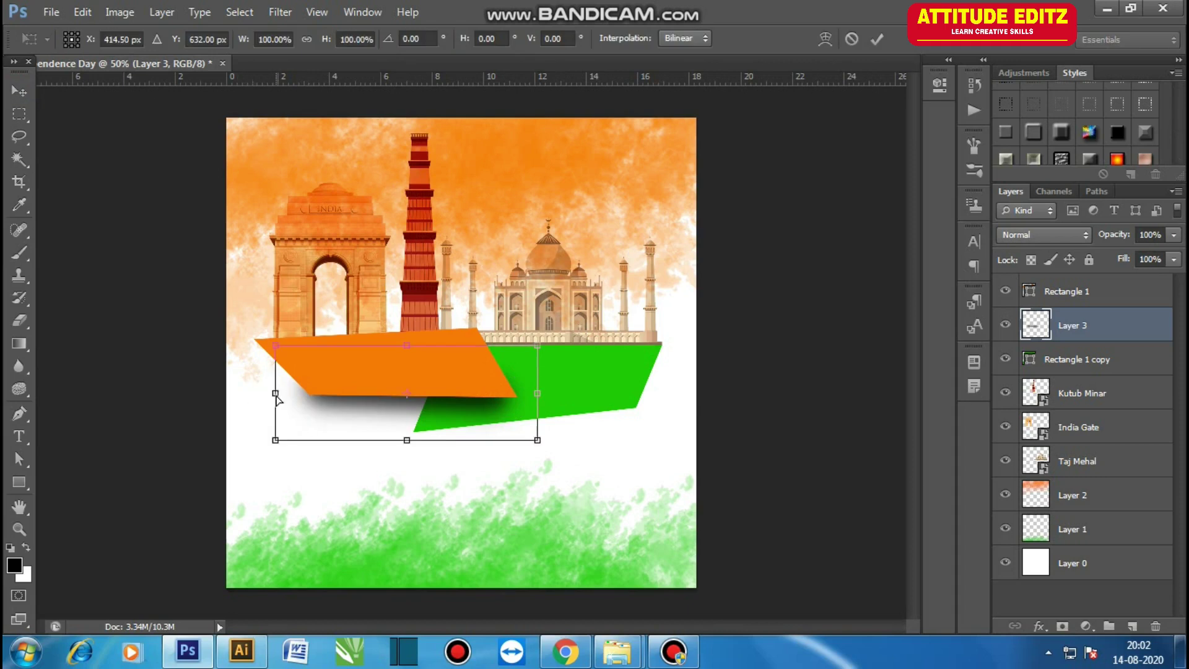
left_click_drag(277, 400, 284, 386)
left_click_drag(537, 346, 524, 350)
left_click_drag(537, 439, 534, 441)
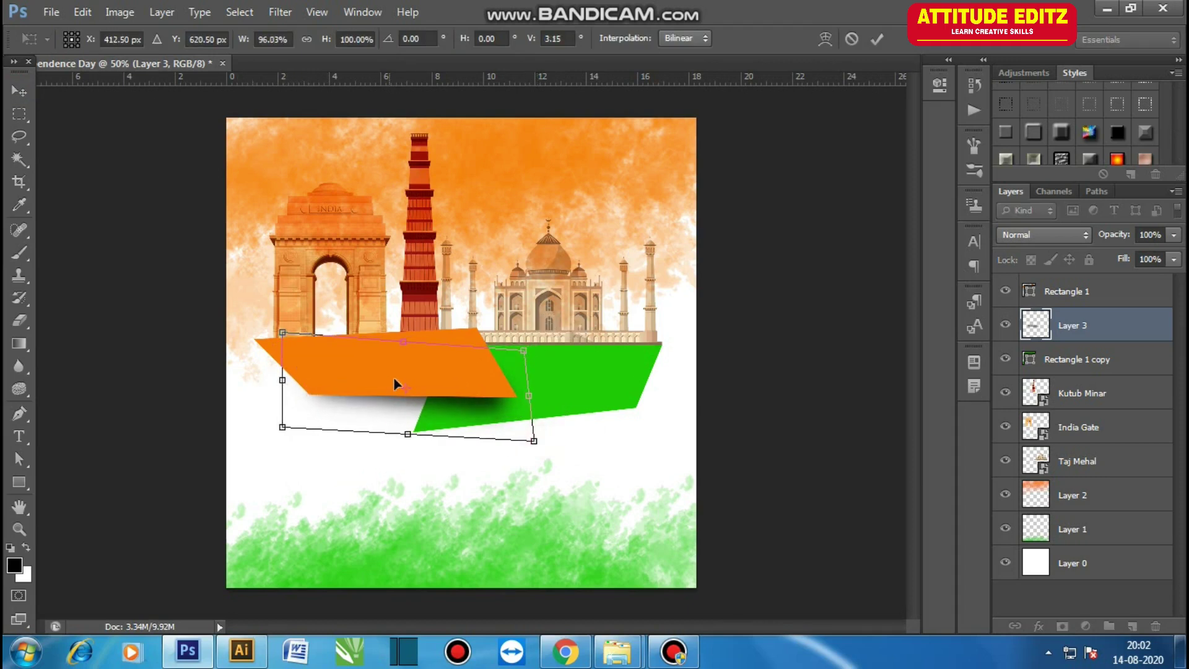
key("Return")
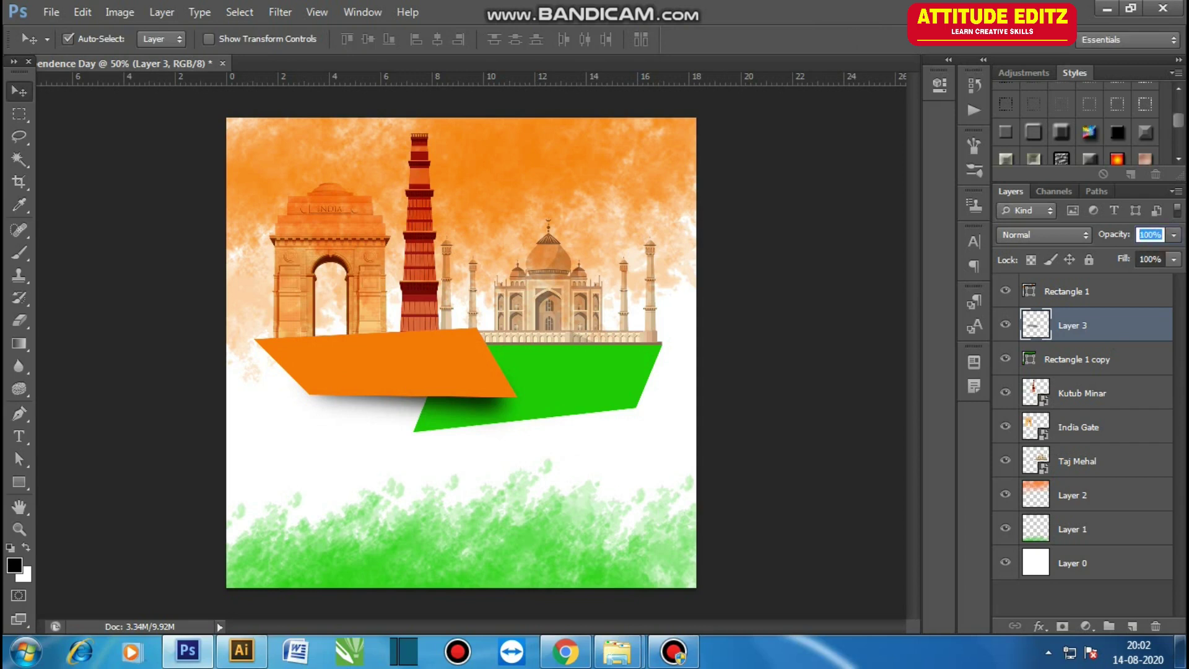
type("6080")
key("Return")
On a new layer below the green band, paint a skewed soft shadow at 60% opacity
left_click(626, 394)
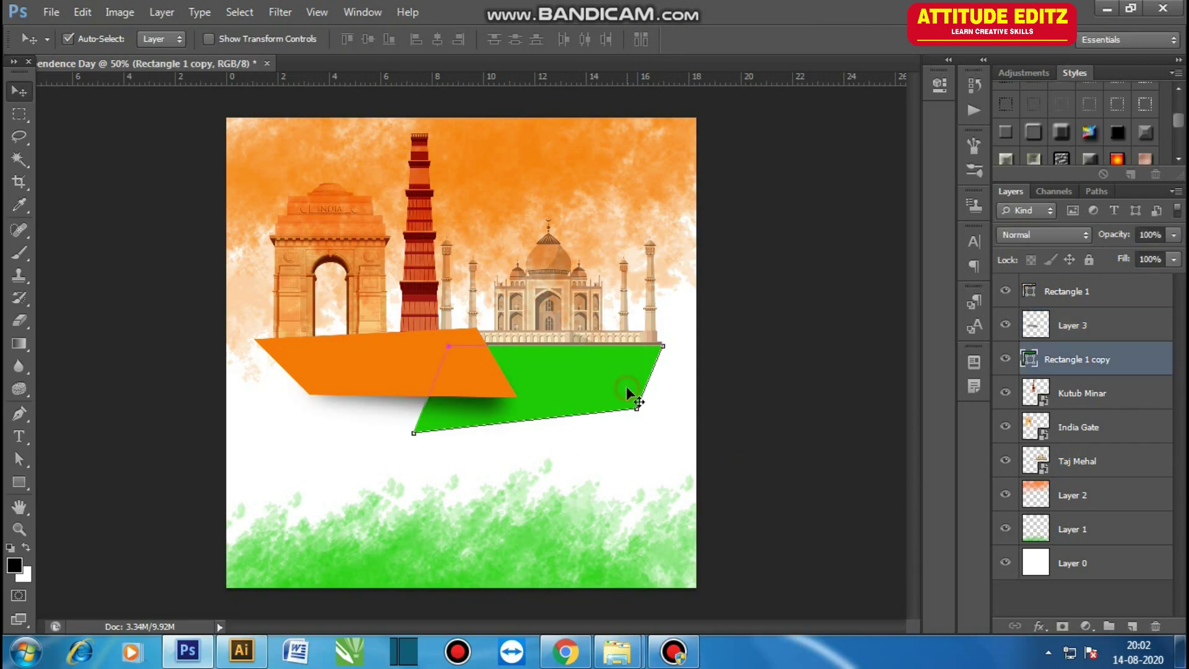
left_click(1133, 626)
left_click_drag(1078, 359, 1080, 396)
key("b")
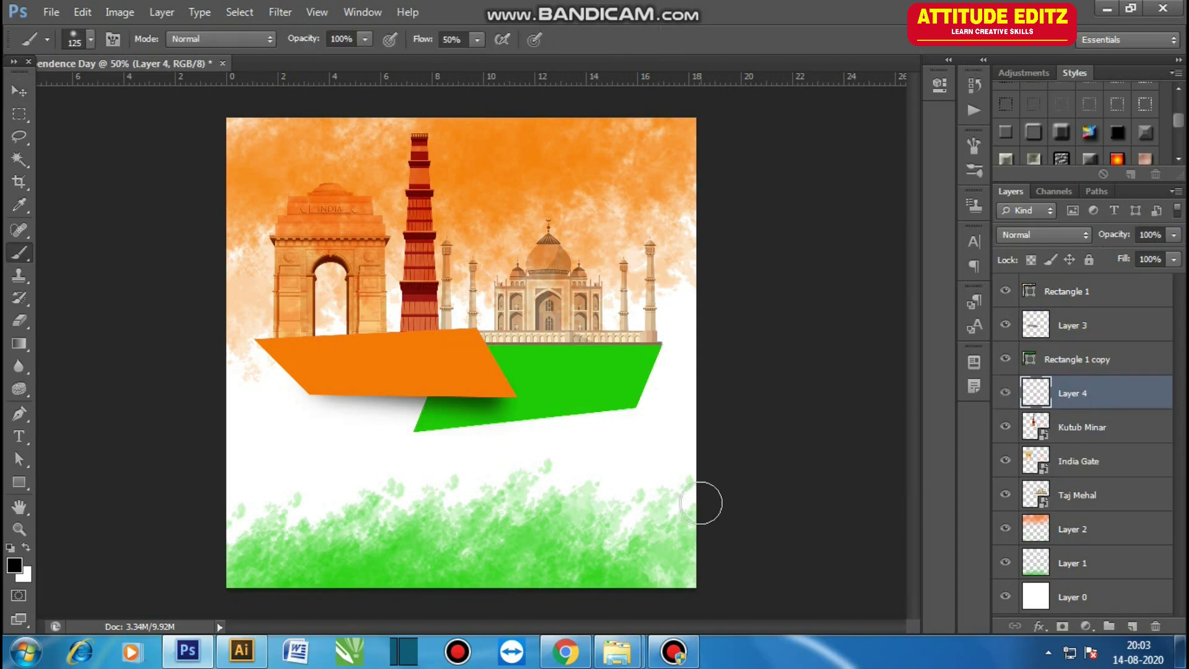
left_click_drag(638, 410, 420, 436)
left_click(18, 93)
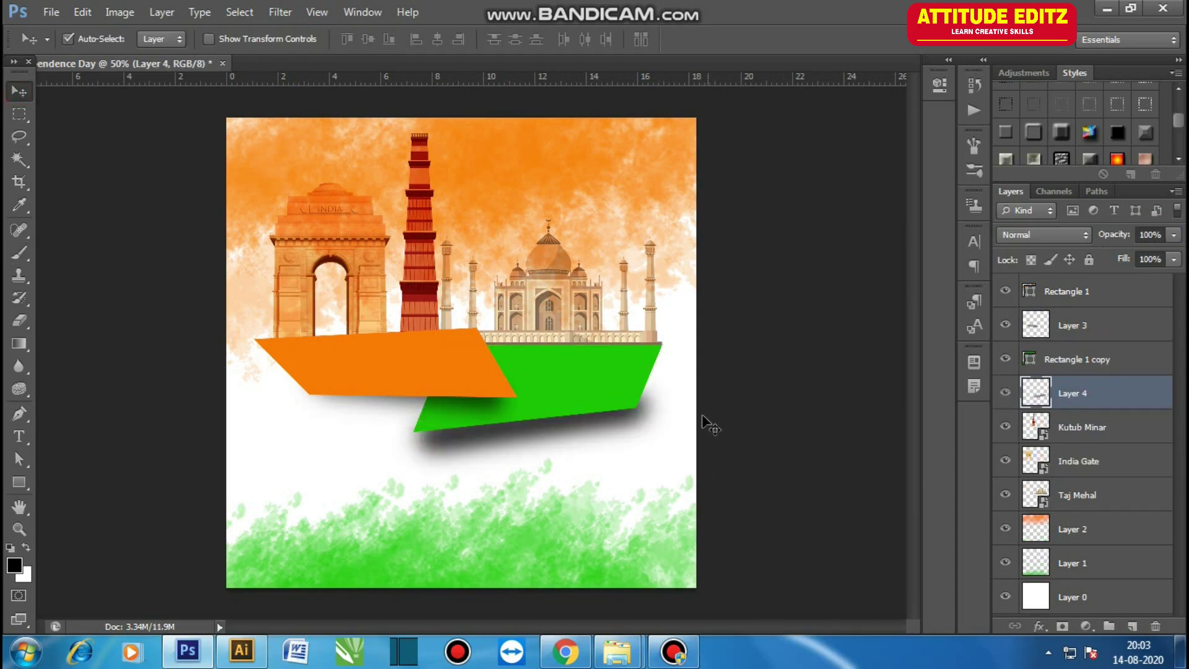
key("ctrl+t")
left_click_drag(678, 423, 663, 408)
left_click_drag(388, 422, 399, 416)
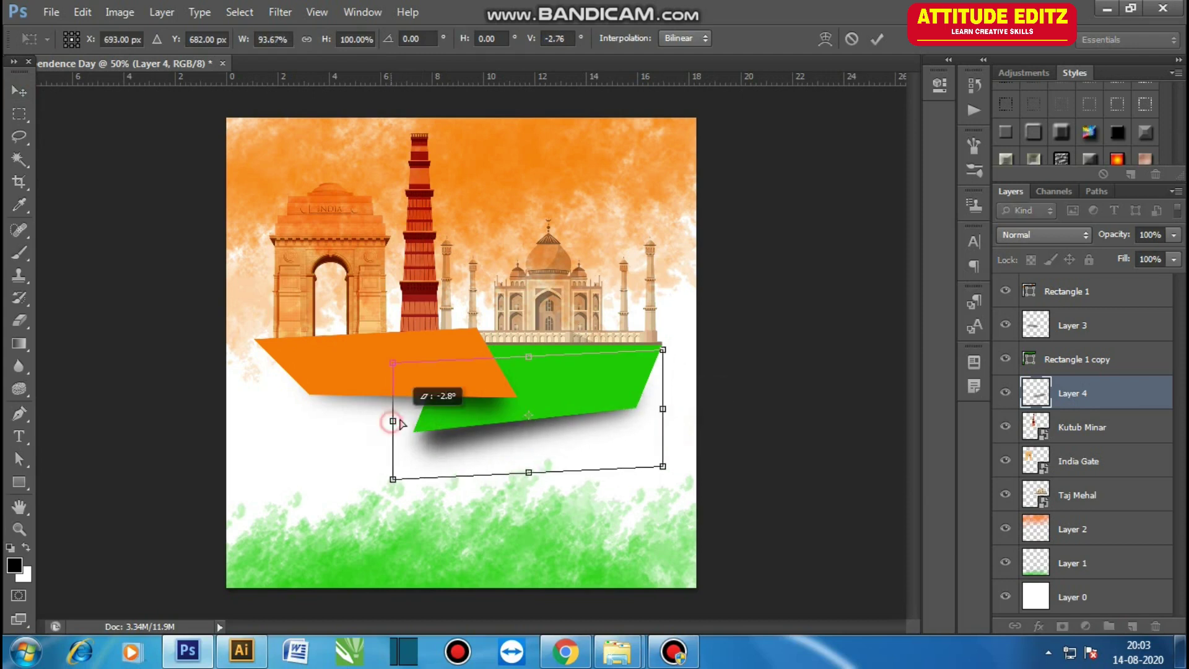
left_click_drag(670, 416, 662, 407)
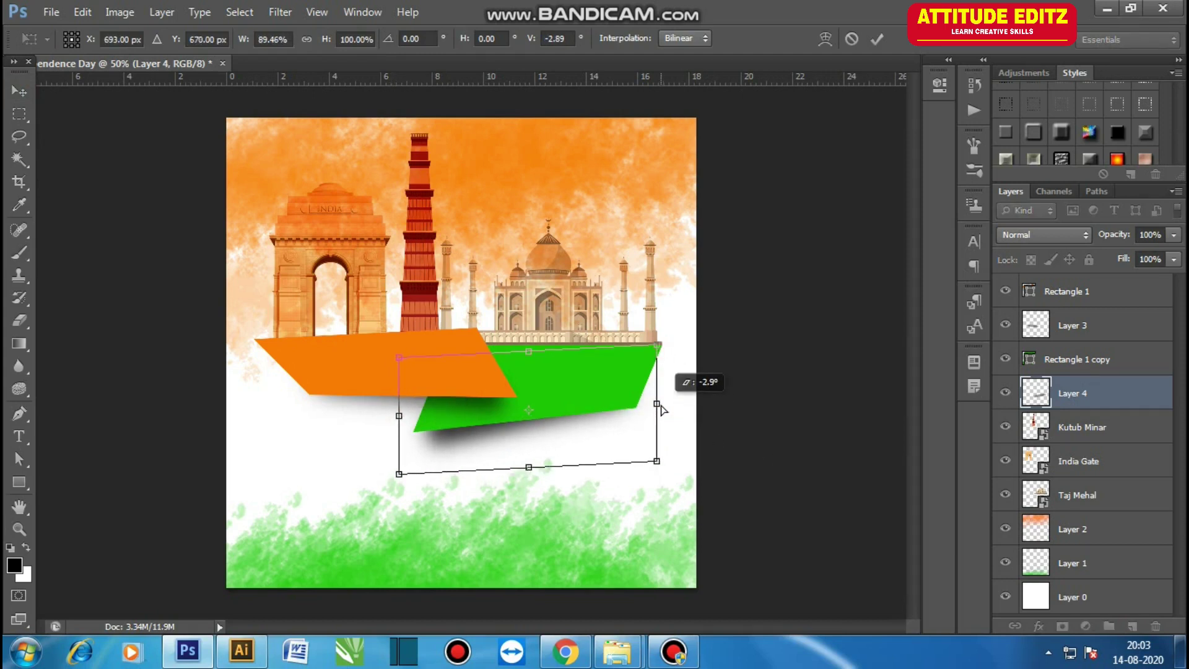
key("Return")
type("60")
key("Return")
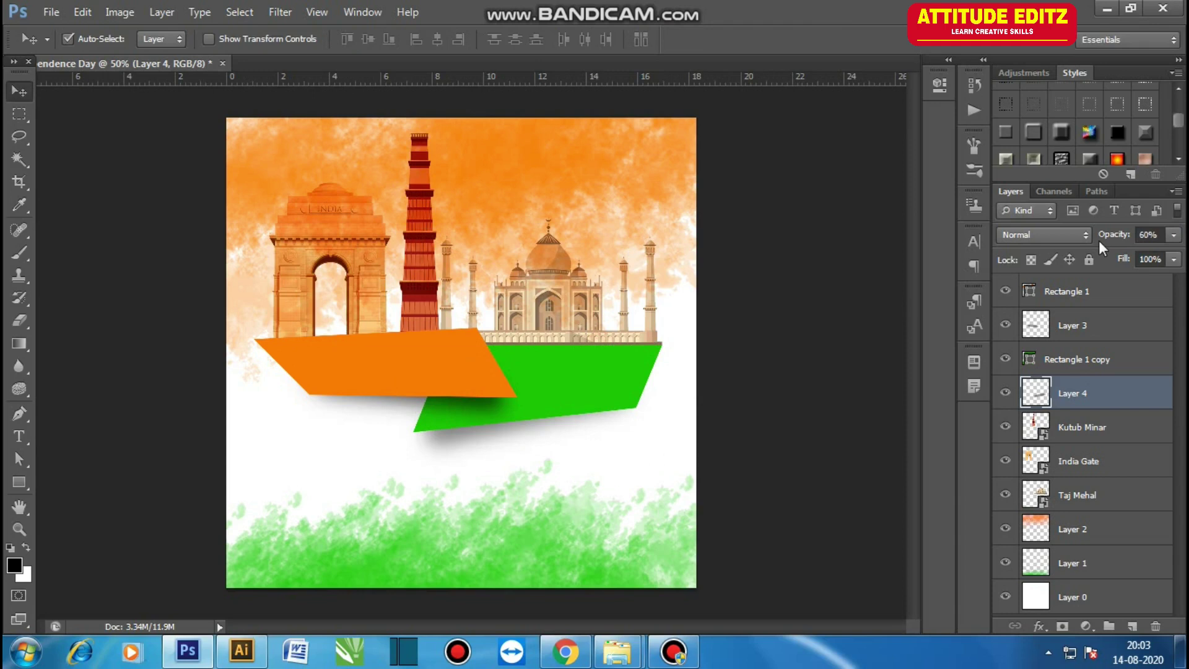
left_click(819, 472)
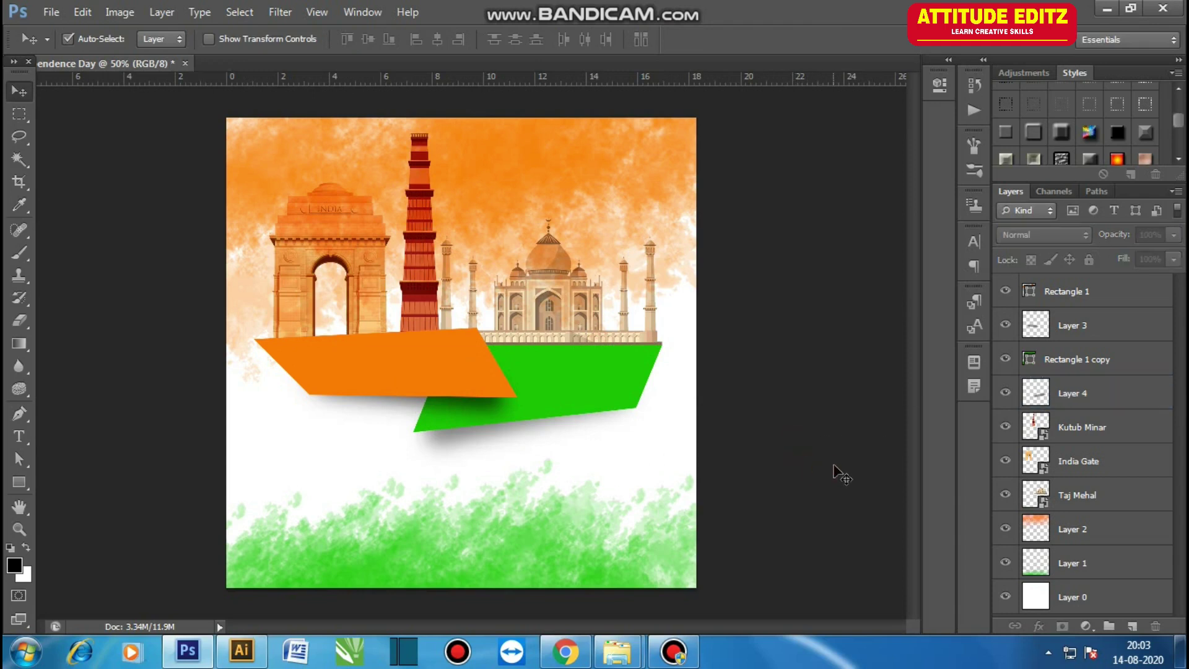
Scale the layers from Rectangle 1 to Taj Mehal down to about 95%
left_click(1119, 330)
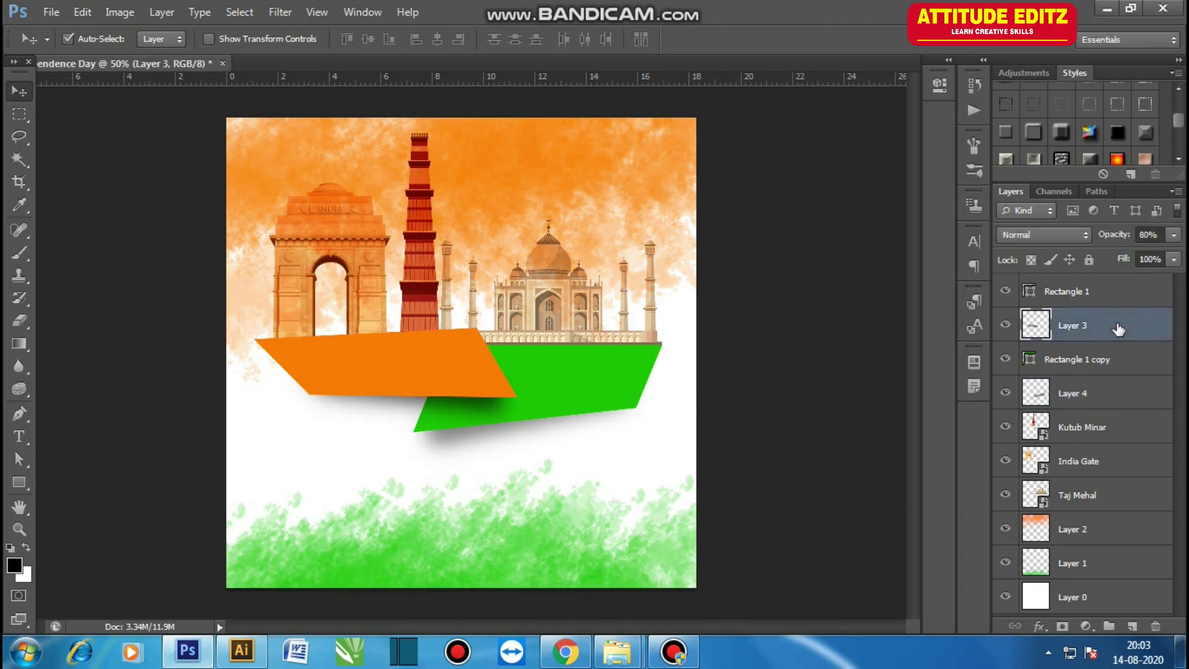
left_click(1121, 293)
left_click(1123, 498, "shift")
key("ctrl+t")
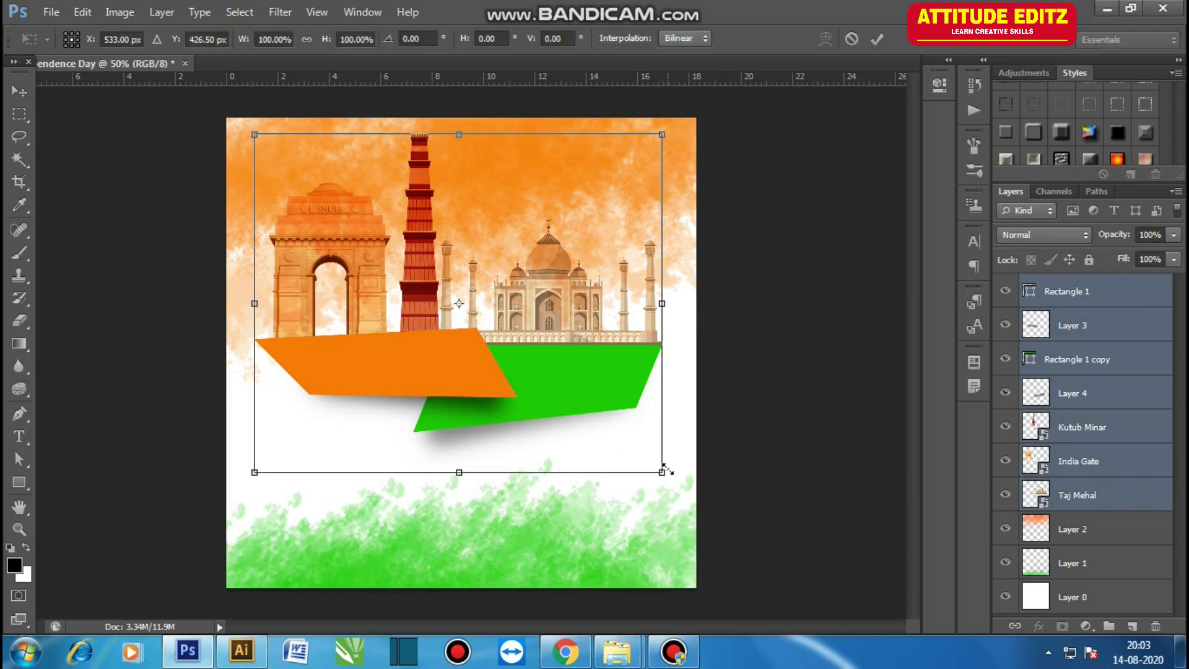
left_click_drag(661, 470, 650, 463)
left_click_drag(574, 393, 576, 389)
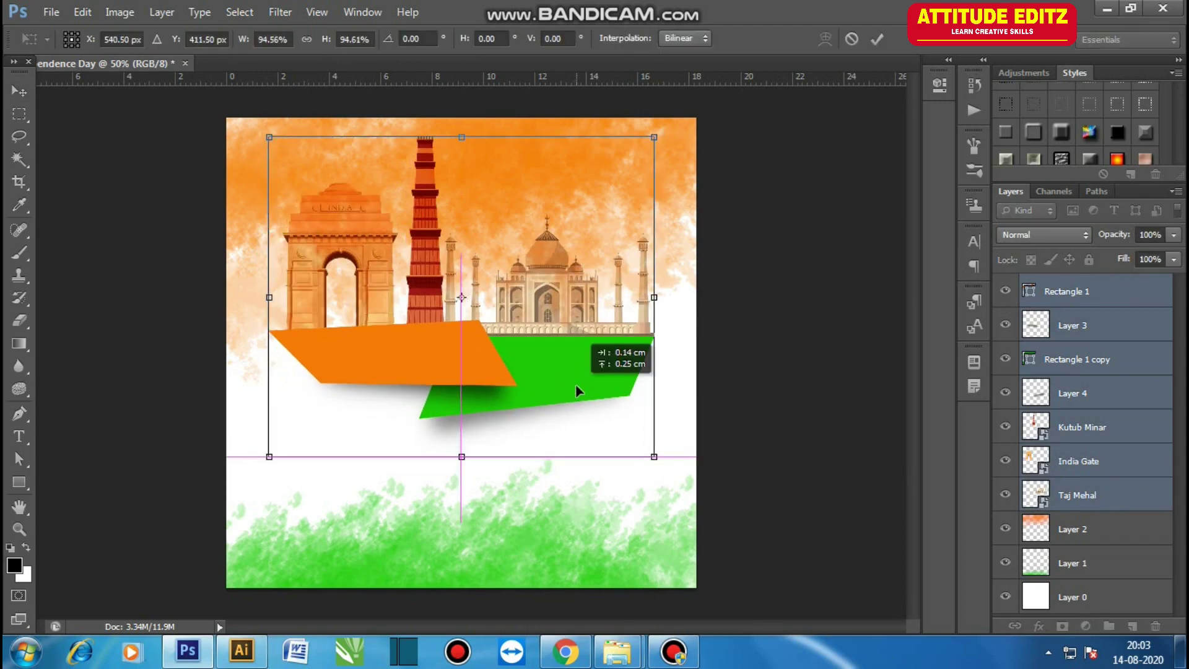
key("Return")
left_click(902, 505)
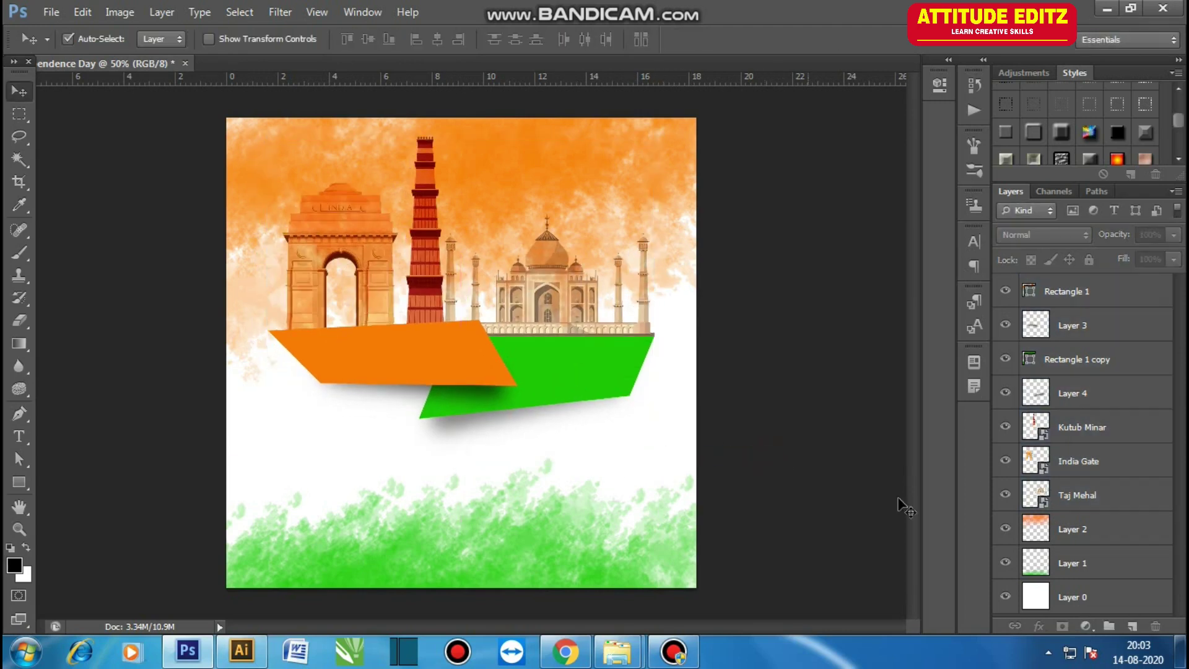
mouse_move(617, 652)
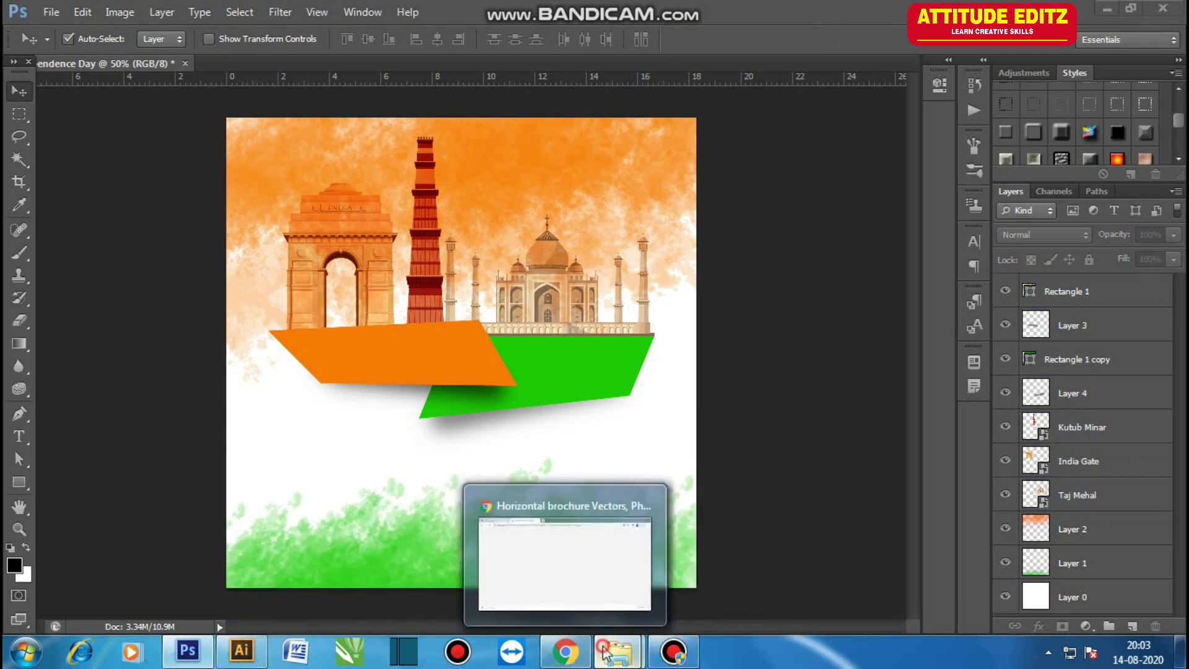
Drag the Ashoka Chakra image in from the 15 August folder, scale it to ~30%, and place it right
left_click(517, 551)
left_click_drag(502, 183, 185, 662)
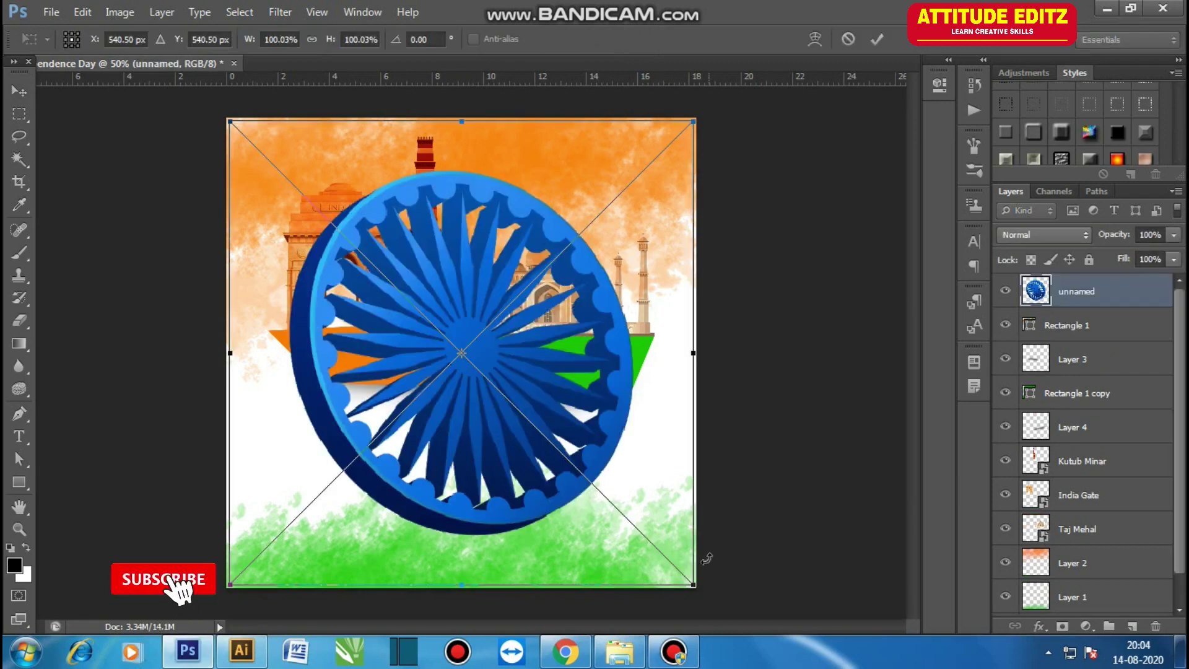
left_click_drag(700, 560, 619, 503)
left_click_drag(465, 347, 579, 399)
left_click_drag(654, 476, 622, 441)
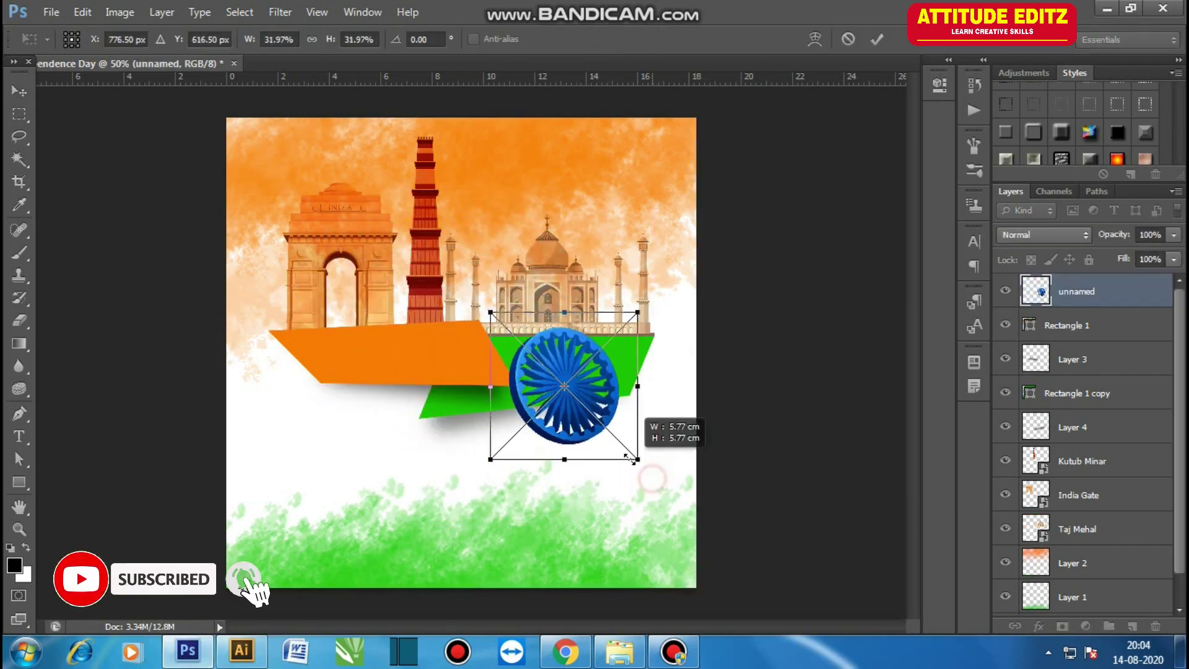
left_click_drag(560, 381, 539, 378)
mouse_move(618, 458)
left_mouse_down()
mouse_move(609, 450)
mouse_move(605, 468)
left_mouse_up()
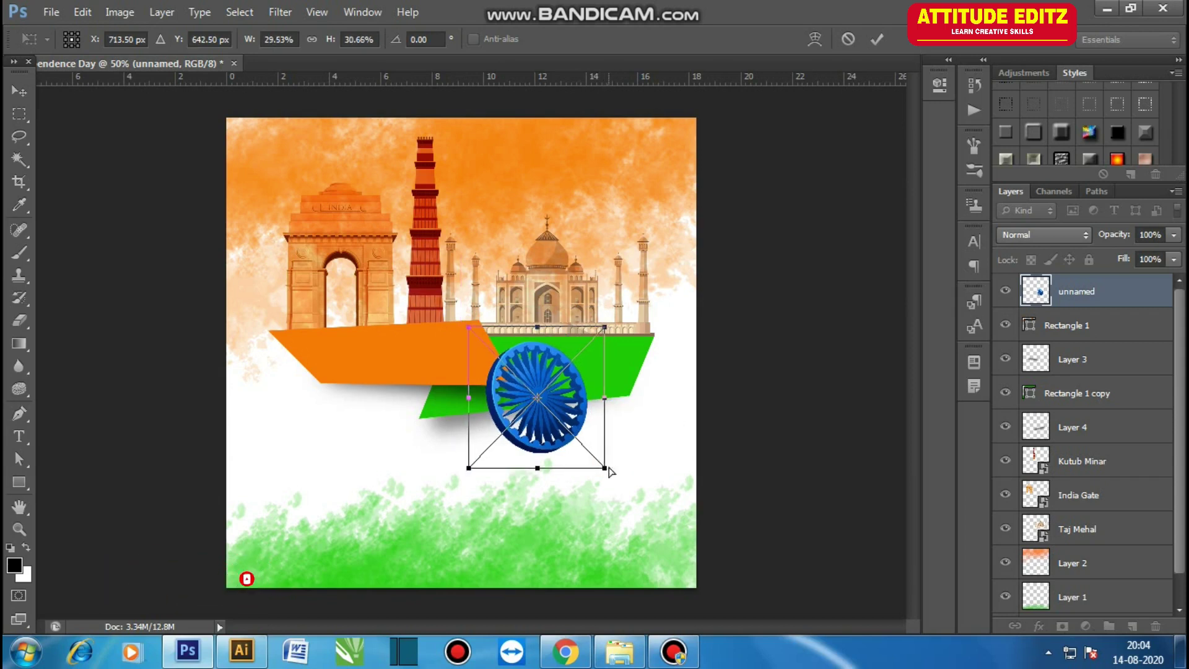
key("Return")
On a new layer, paint a soft black dab (brush 200, flow 10) and squash it under the chakra
left_click(1136, 628)
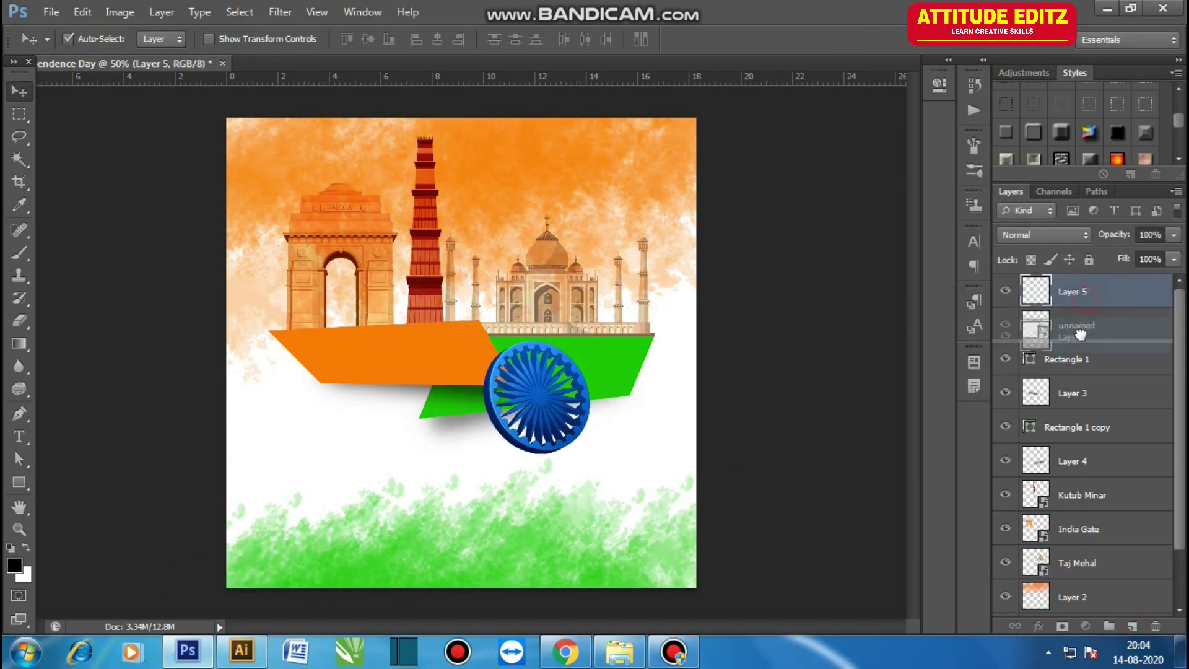
key("ctrl+bracketleft")
key("b")
key("bracketright")
key("bracketright")
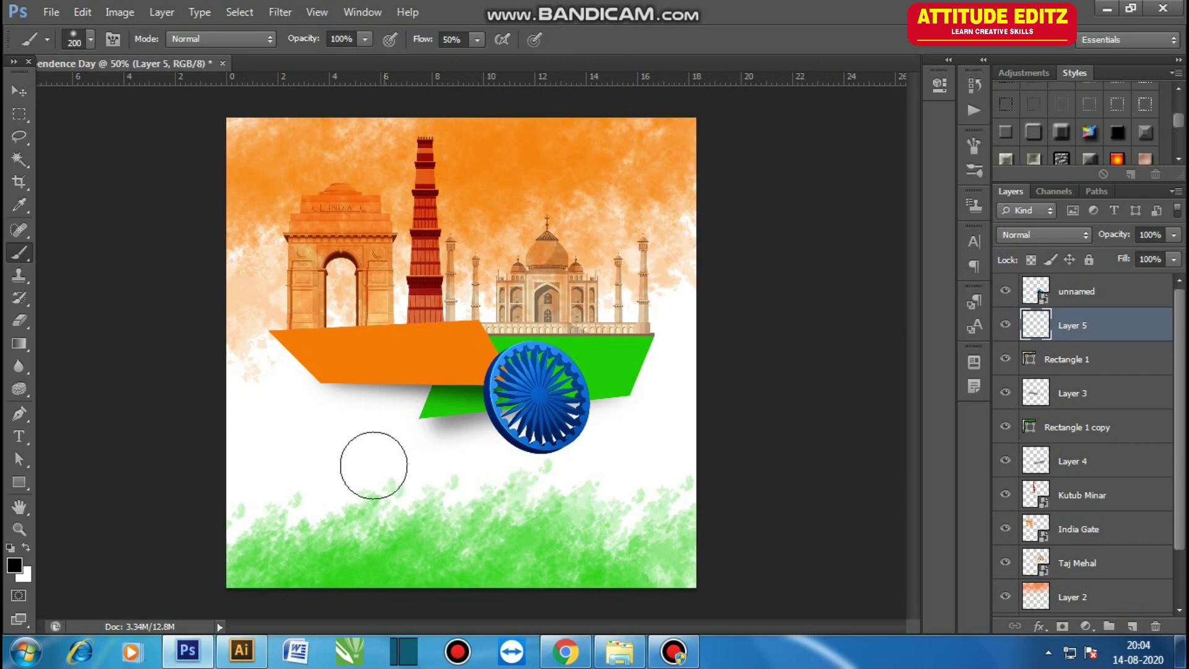
left_click(452, 39)
type("100")
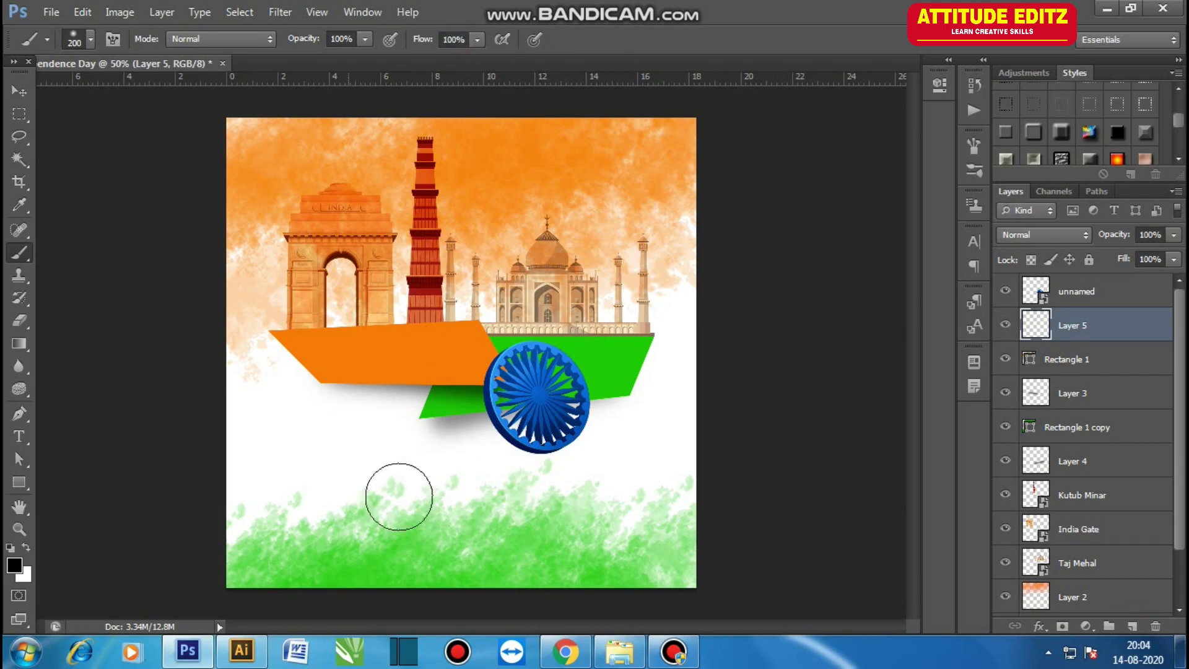
left_click(351, 470)
key("v")
key("ctrl+t")
mouse_move(356, 530)
left_mouse_down()
mouse_move(374, 420)
mouse_move(558, 465)
mouse_move(513, 413)
left_mouse_up()
key("Return")
Zoom in and shrink the chakra shadow slightly, then fit the poster in view
key("ctrl+plus")
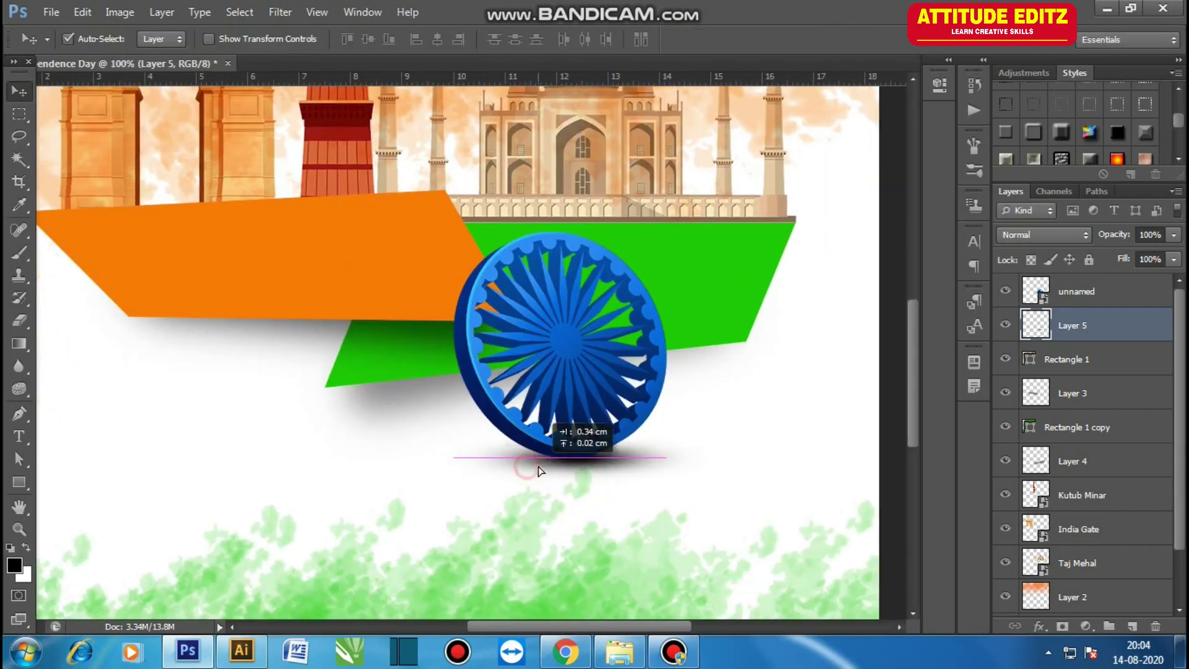
key("ctrl+t")
left_click_drag(718, 485, 711, 482)
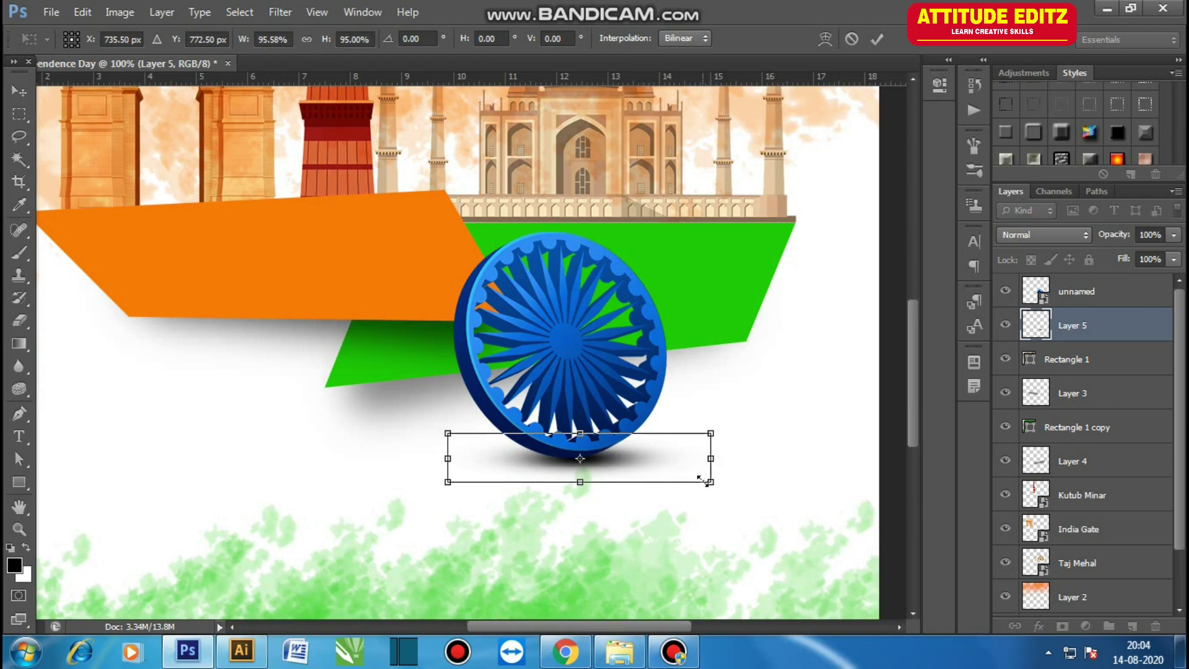
key("Return")
key("ctrl+0")
Copy the 15th logo from Illustrator and paste it into the poster as a Smart Object
left_click(241, 651)
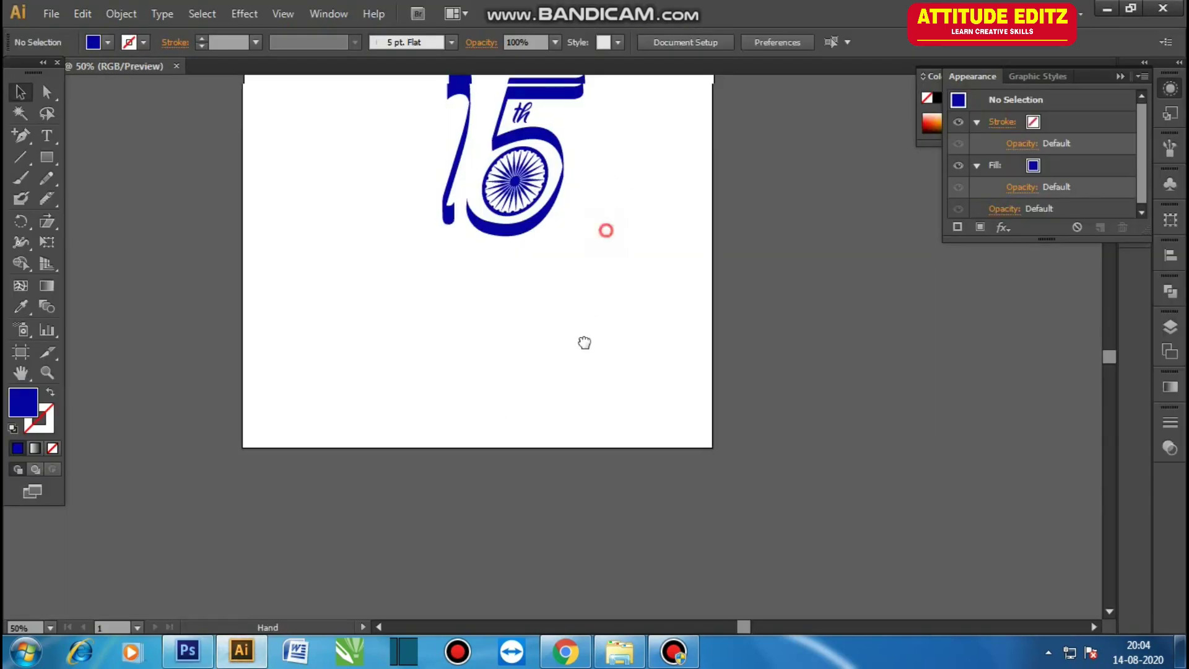
key("ctrl+0")
left_click(209, 647)
key("ctrl+v")
left_click(673, 223)
key("Return")
Resize the pasted 15th logo to about 67% and nudge it into the lower-left over the bands
left_click_drag(608, 519, 542, 446)
left_click_drag(503, 338, 406, 414)
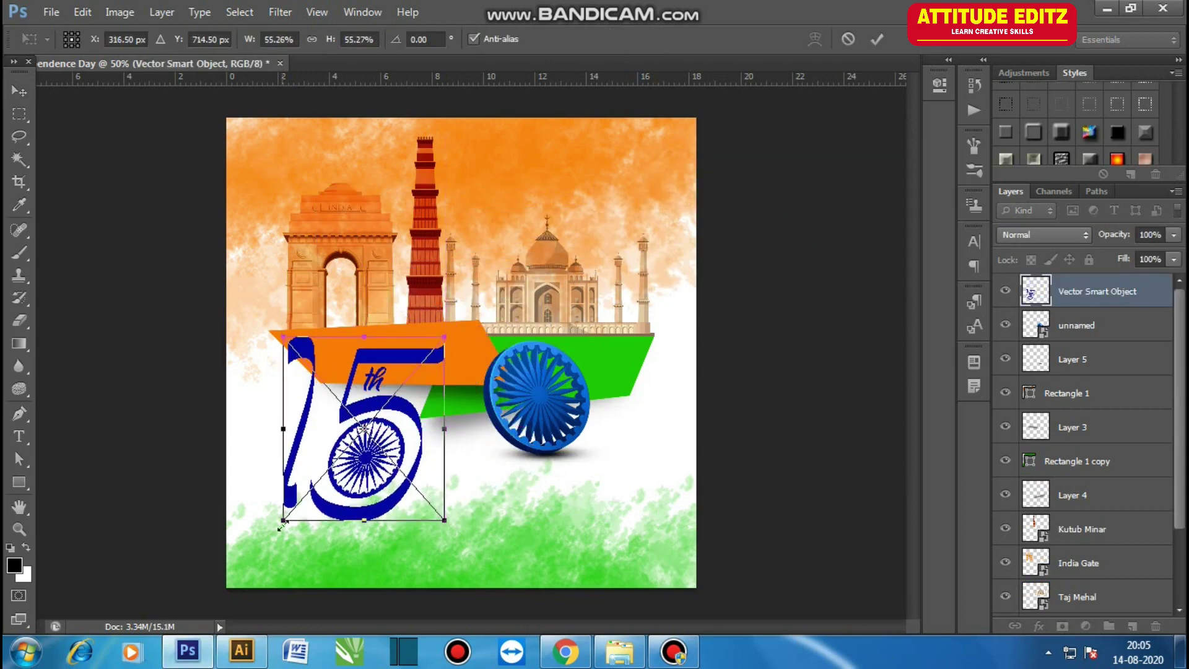
left_click_drag(283, 520, 249, 560)
mouse_move(358, 427)
left_mouse_down()
mouse_move(392, 420)
mouse_move(378, 420)
left_mouse_up()
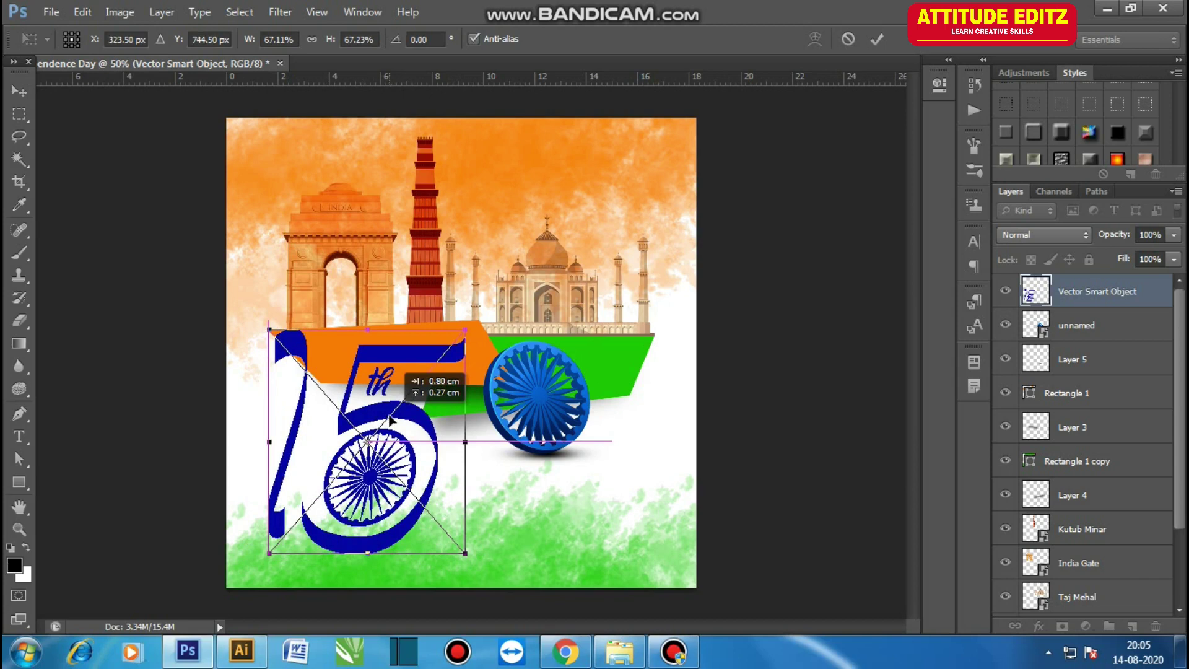
key("shift+Down")
key("shift+Down")
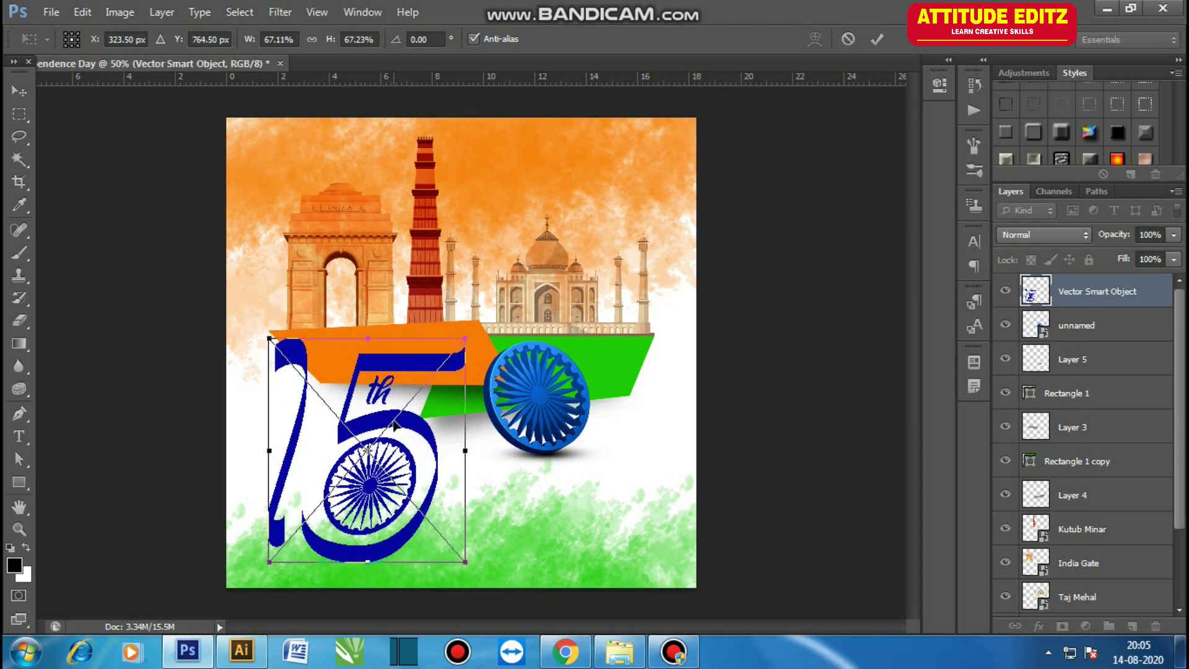
key("Return")
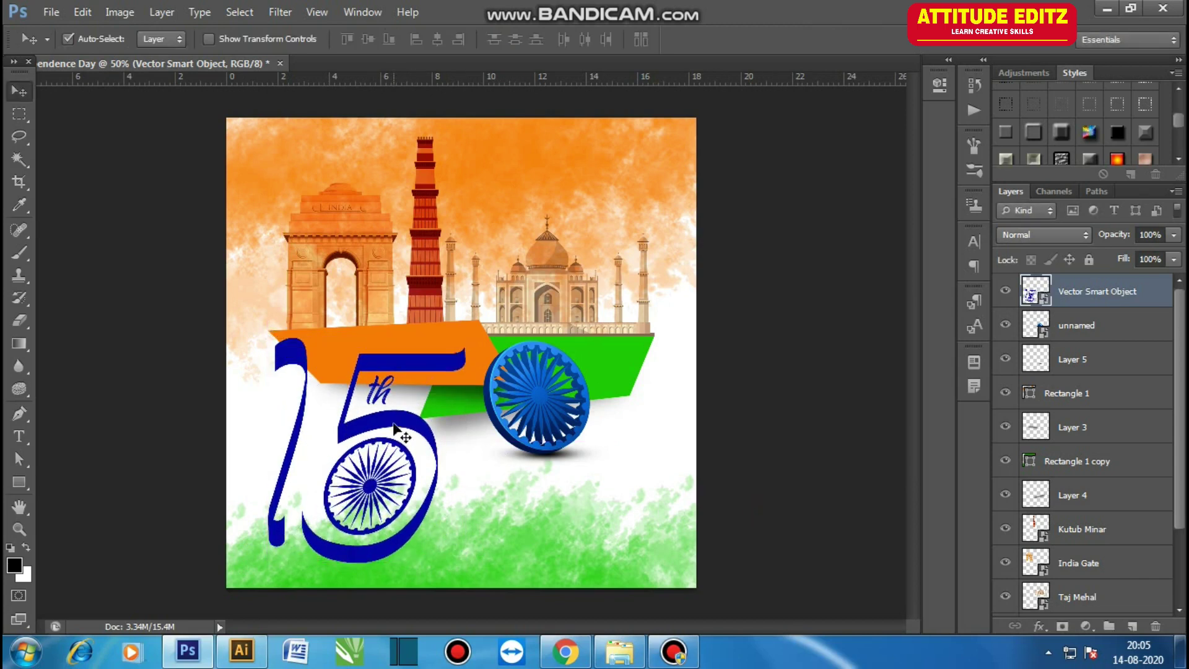
Apply the brick style to the 15th logo, duplicate it, and give the lower copy a bevel style
scroll(1180, 130, "down", 1)
scroll(1180, 131, "down", 1)
left_click(1144, 126)
left_click_drag(1178, 134, 1181, 150)
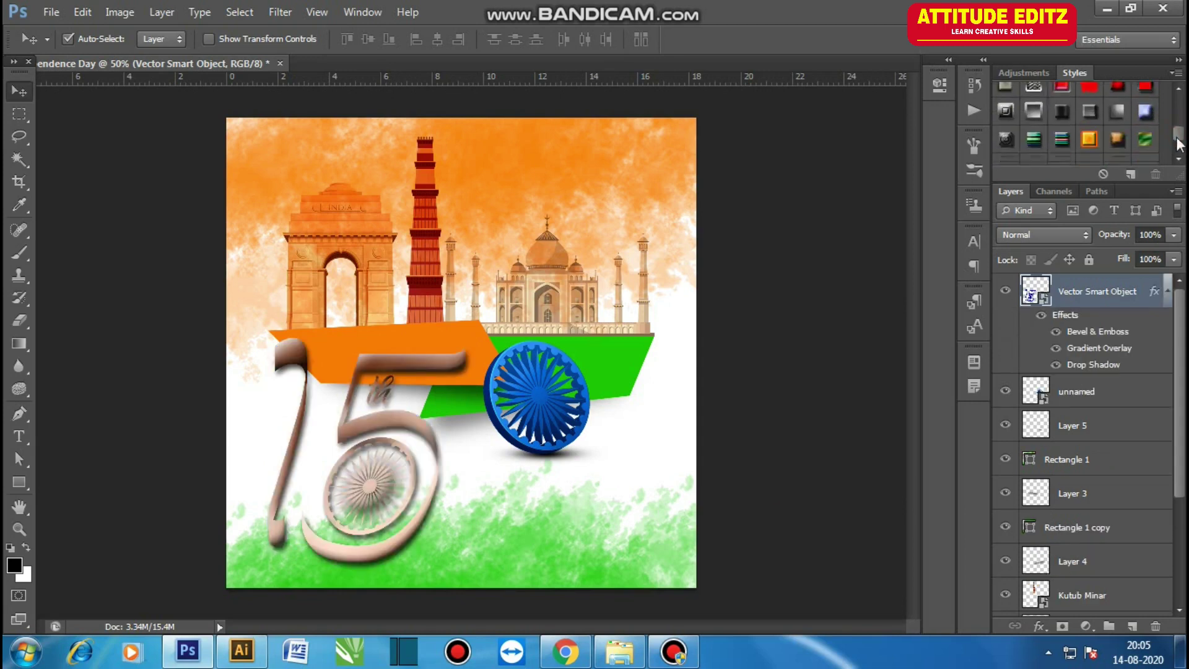
left_click(1117, 96)
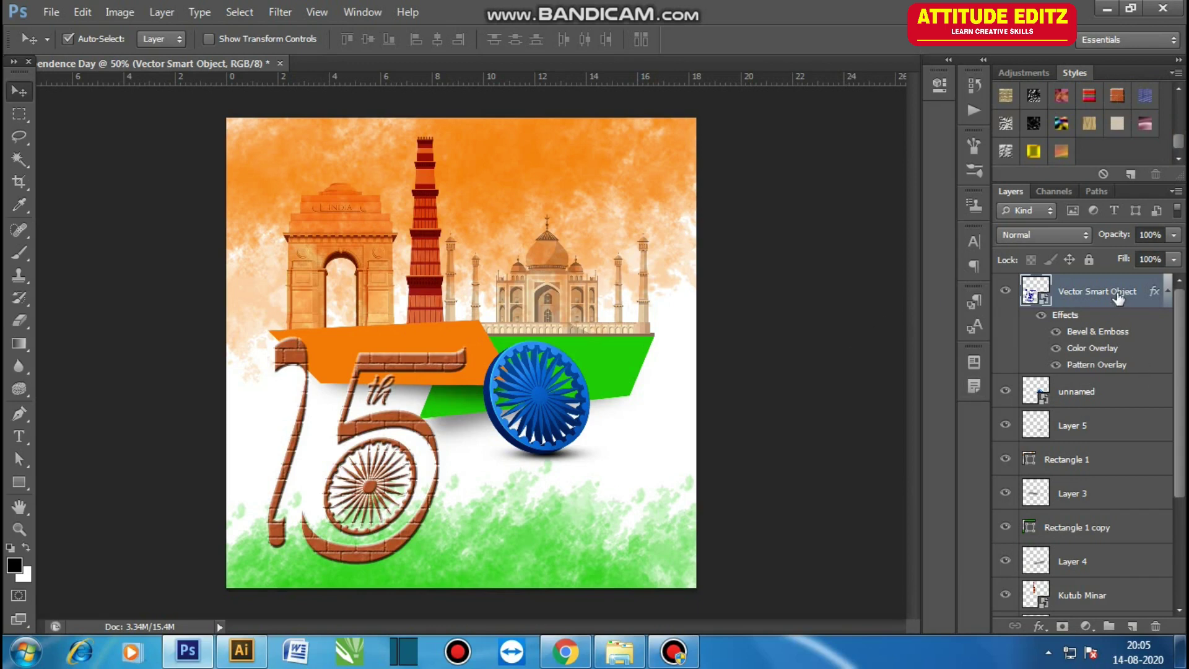
key("ctrl+j")
left_click(1112, 402)
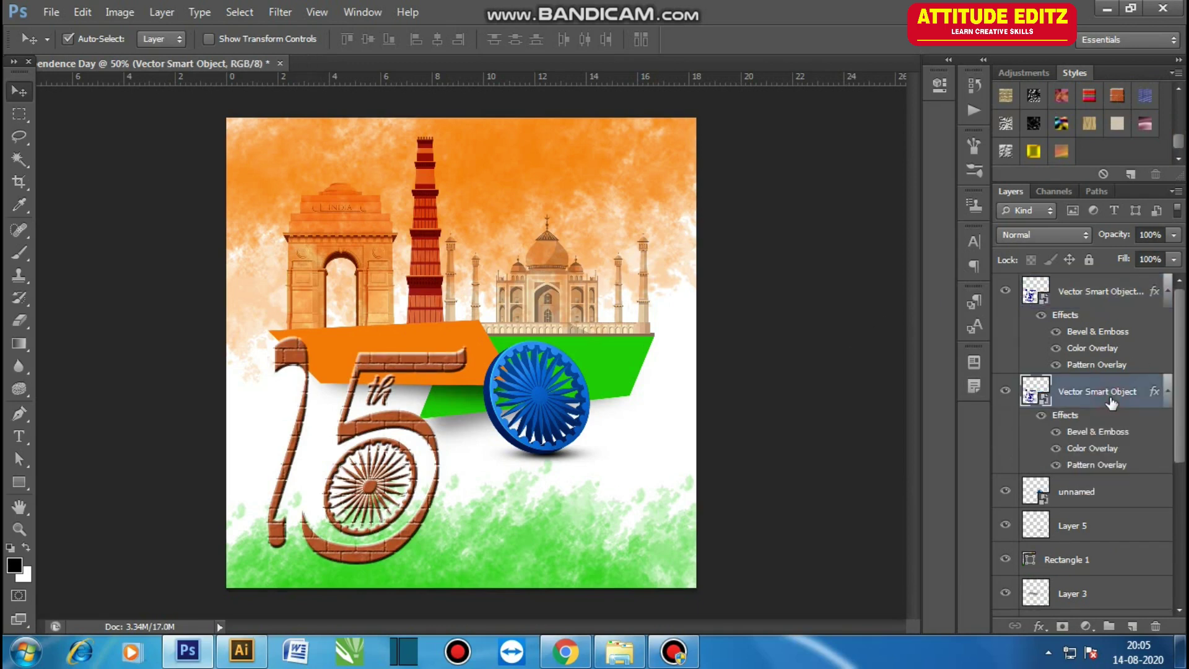
left_click_drag(1181, 150, 1180, 132)
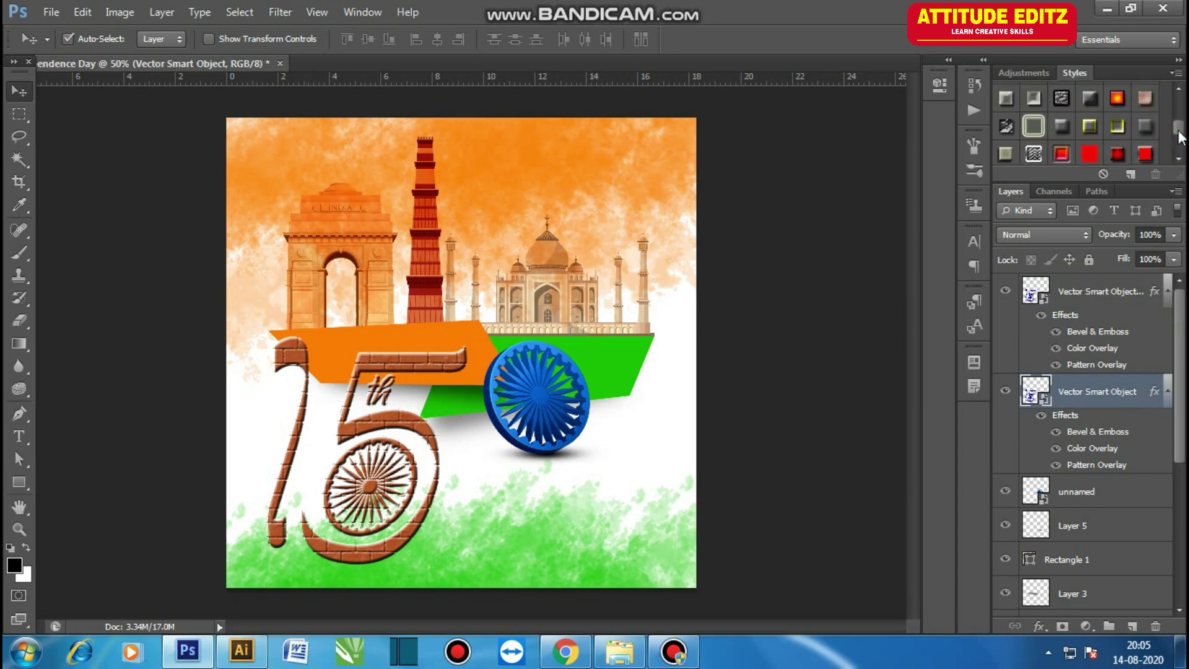
left_click(1033, 124)
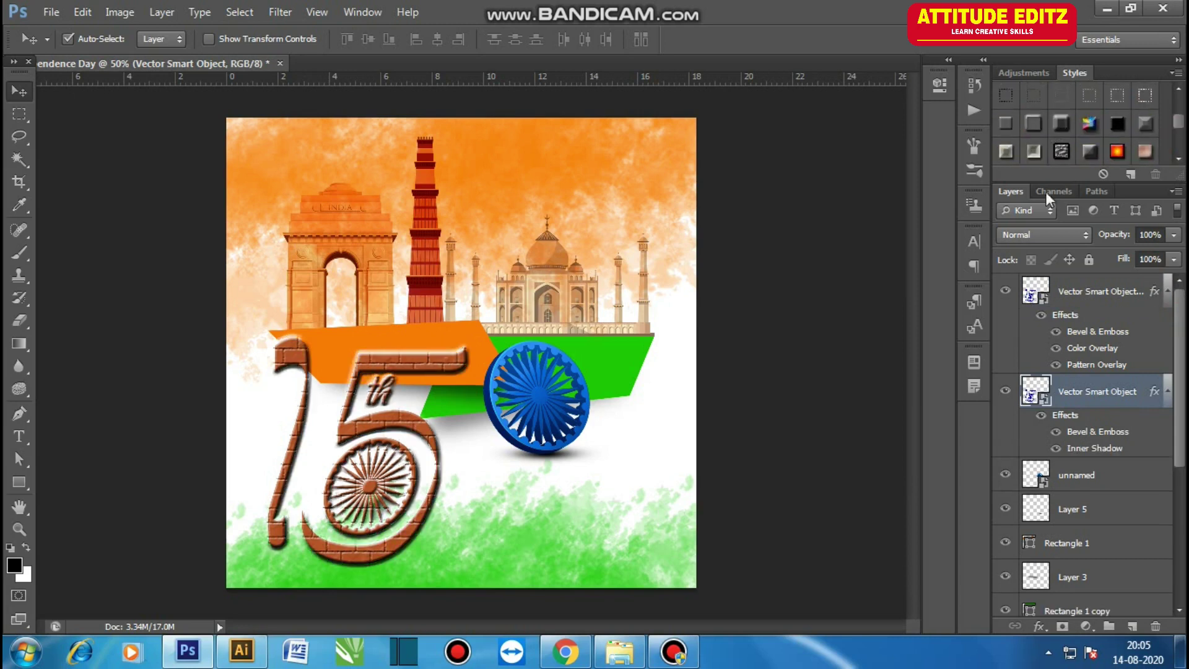
Group both logo layers as '15 August' and stretch the artwork slightly taller
left_click(1097, 296)
left_click(1106, 403, "ctrl")
key("ctrl+g")
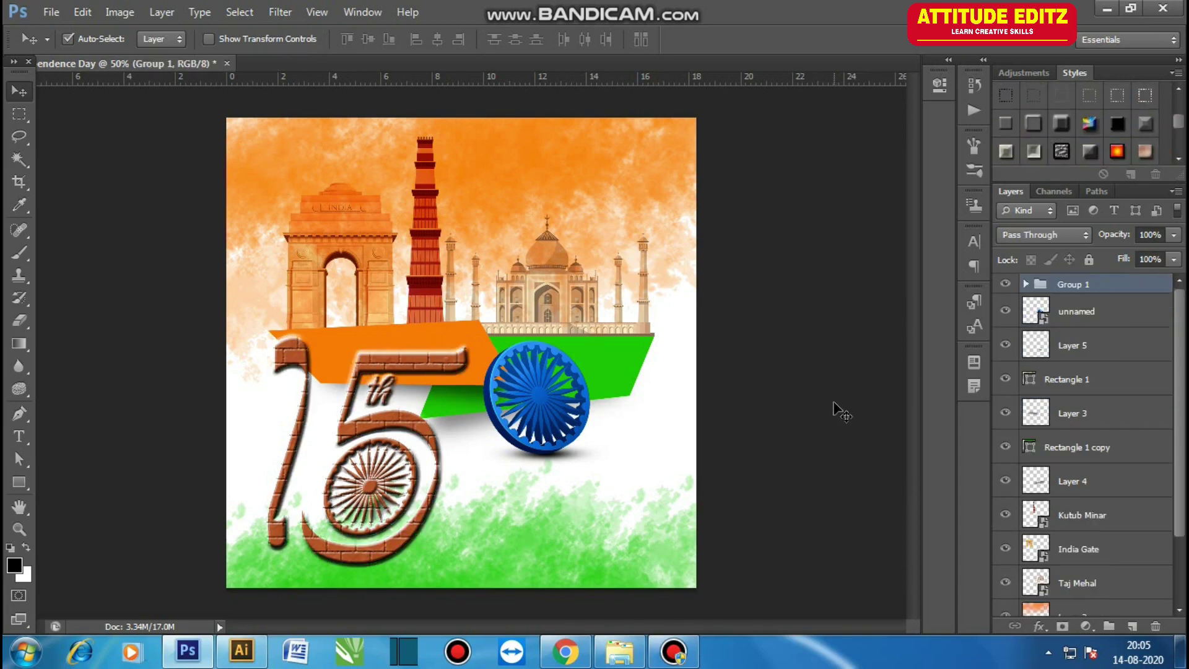
double_click(1092, 284)
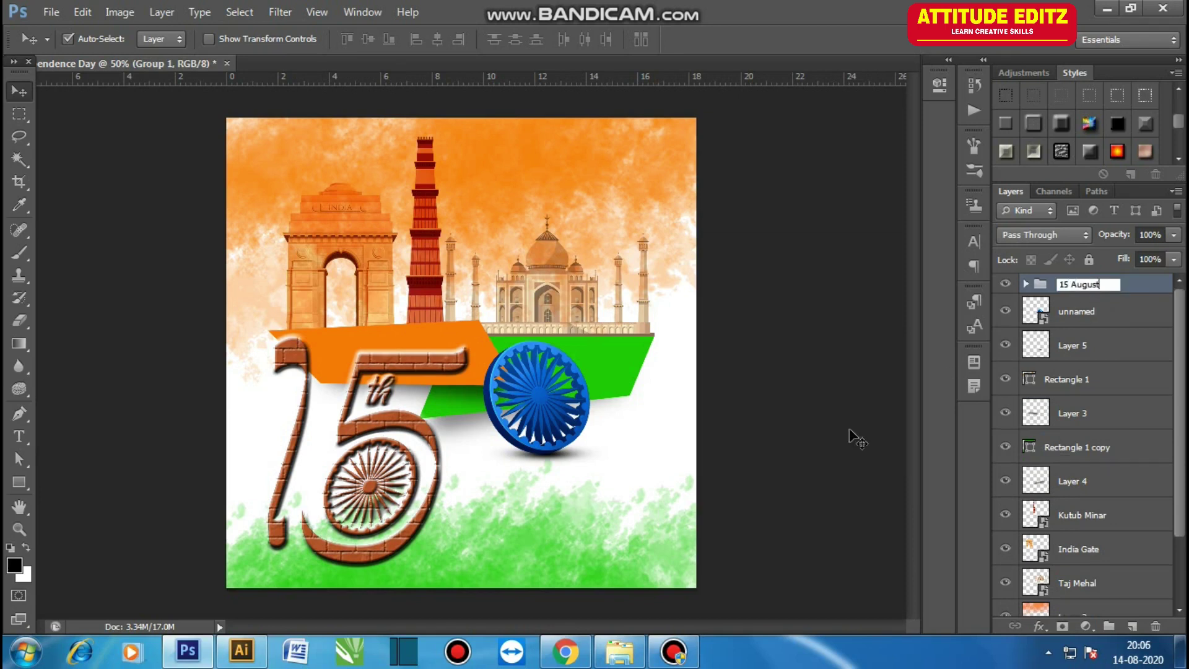
key("Return")
key("ctrl+t")
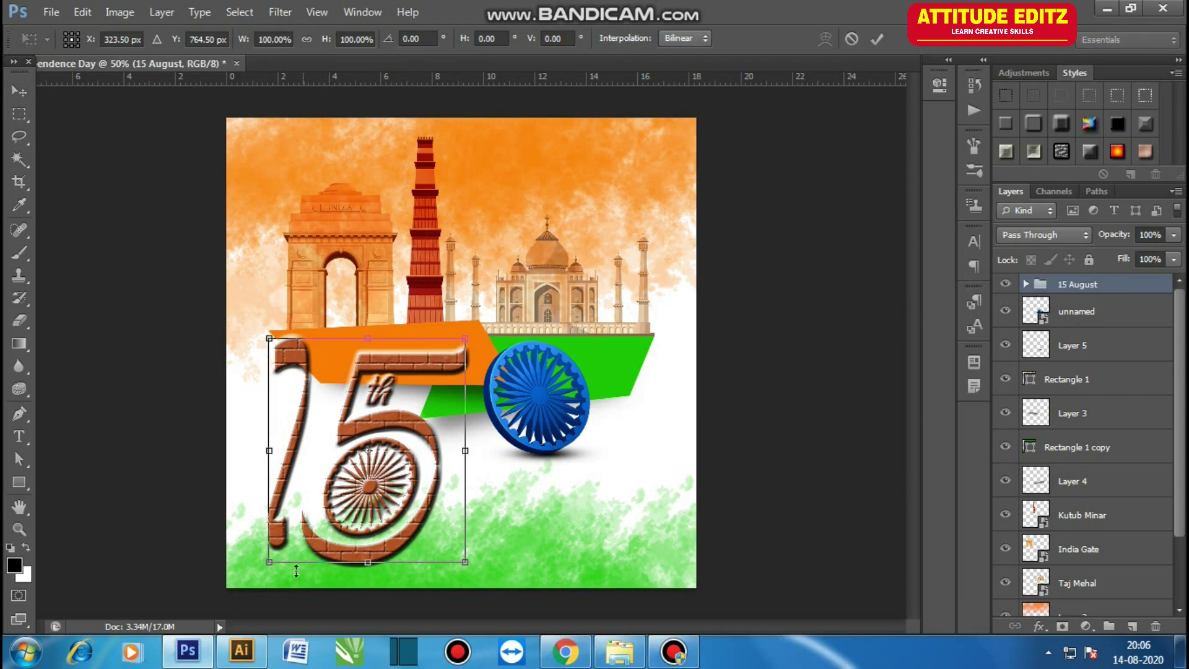
left_click_drag(296, 571, 296, 579)
key("Return")
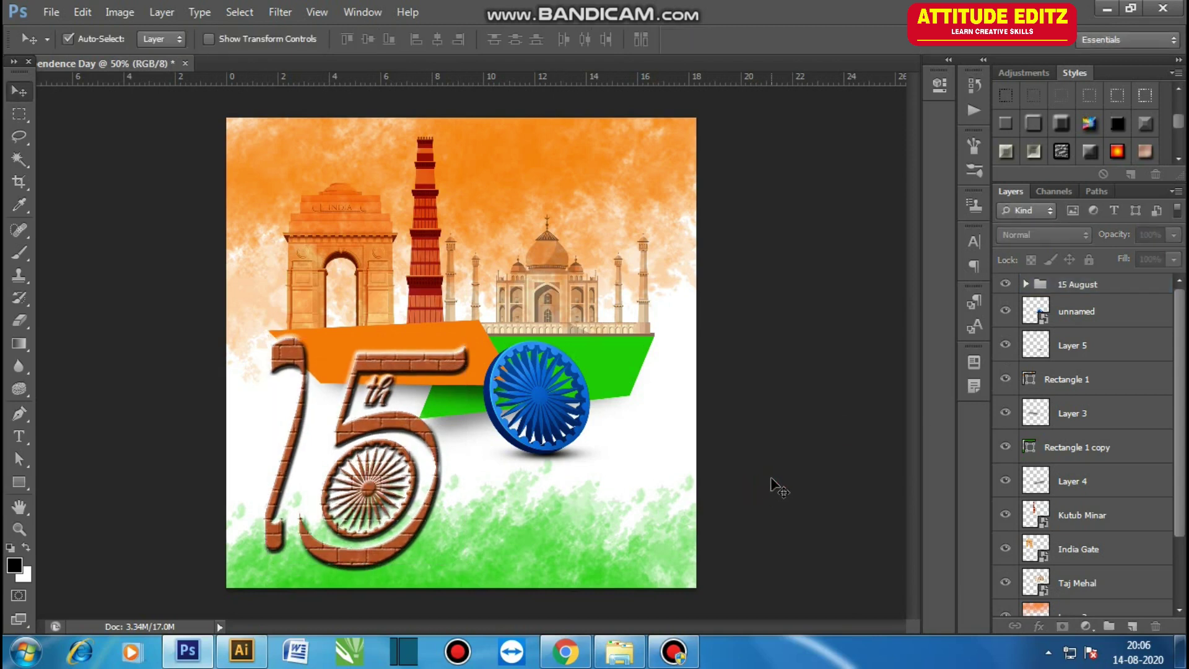
Type 'august' below the chakra, then enlarge it and move it right of the 15th logo
key("t")
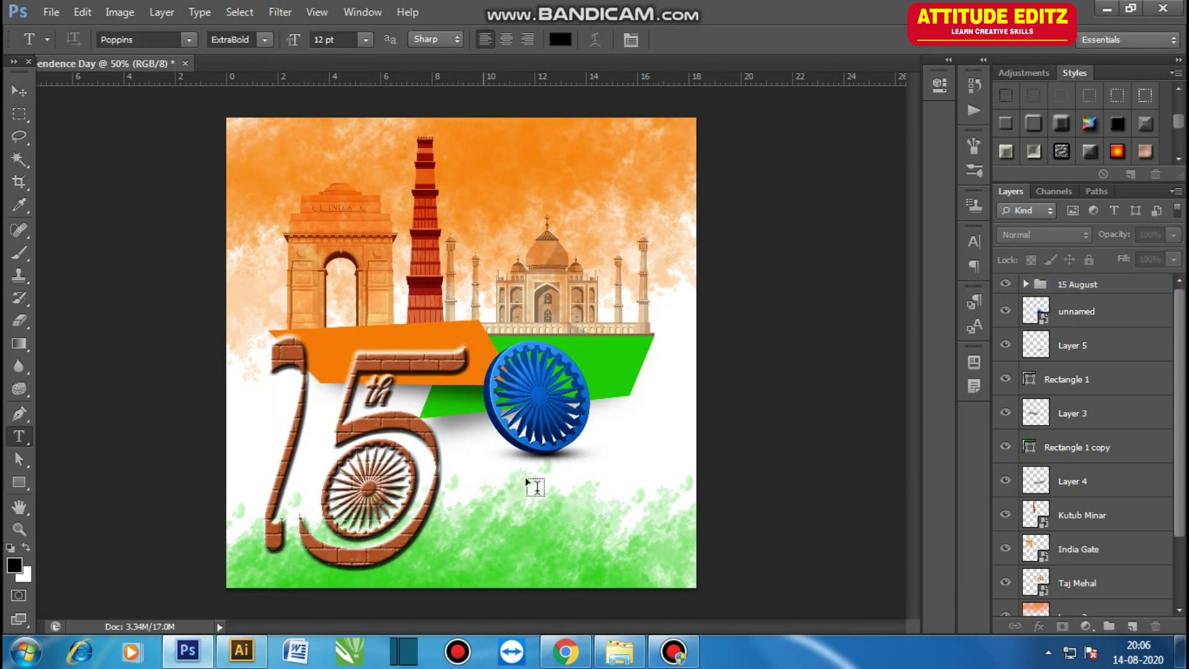
left_click(536, 487)
type("august")
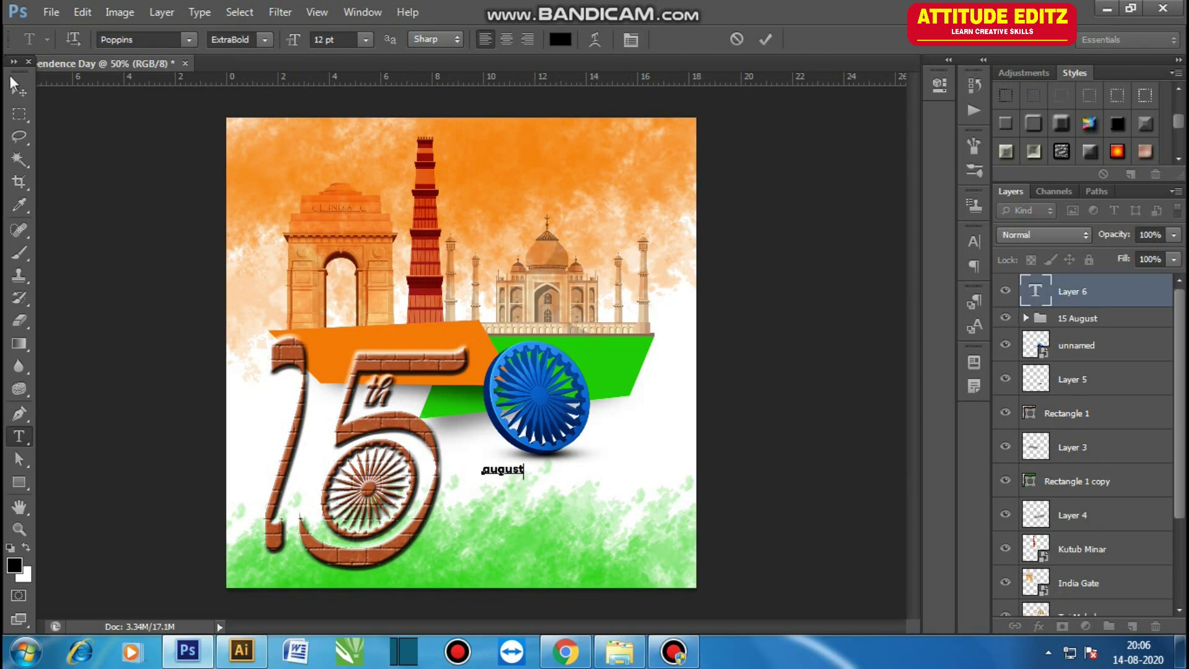
left_click(19, 88)
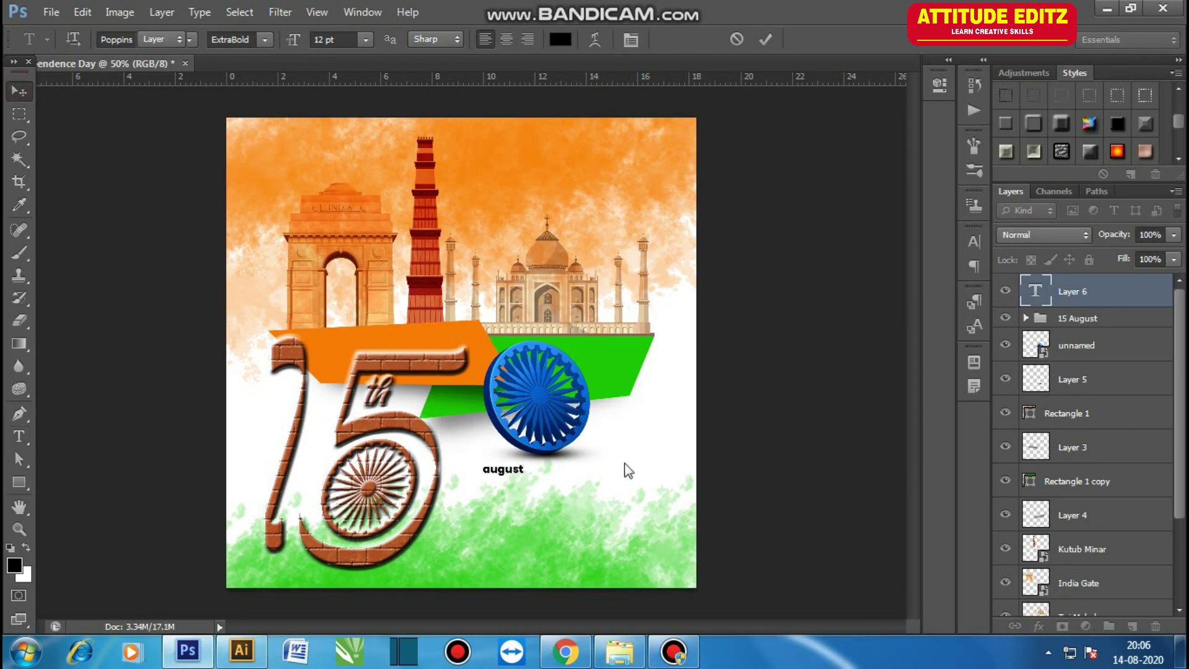
key("ctrl+t")
left_click_drag(525, 482, 635, 522)
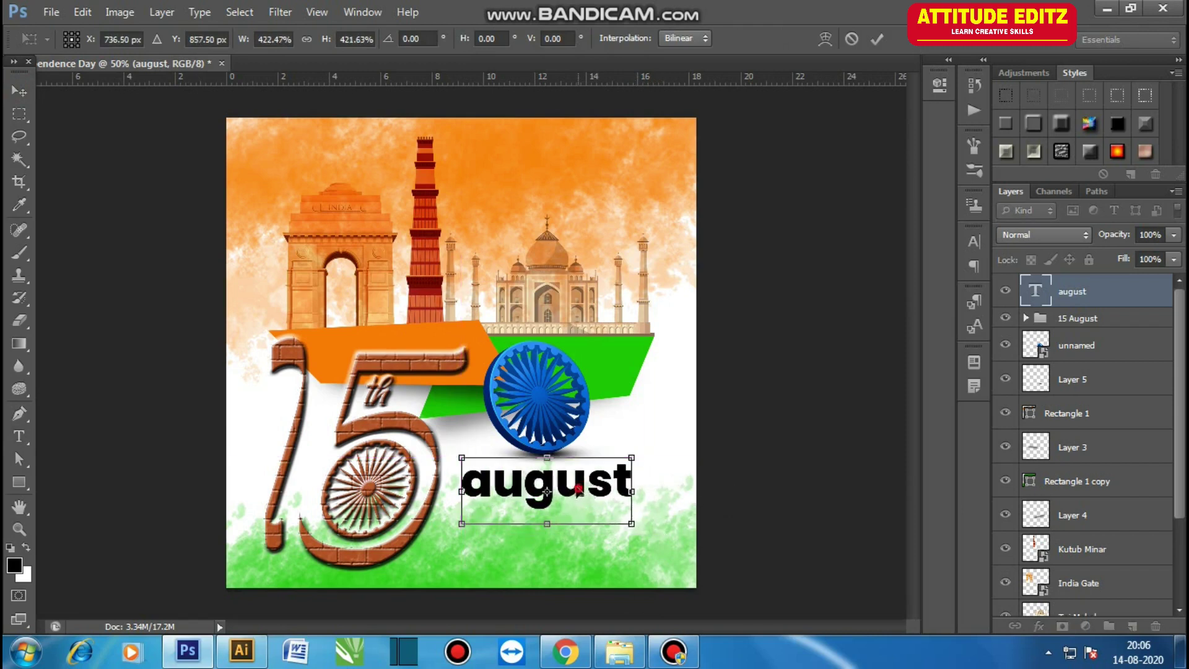
left_click_drag(579, 491, 596, 488)
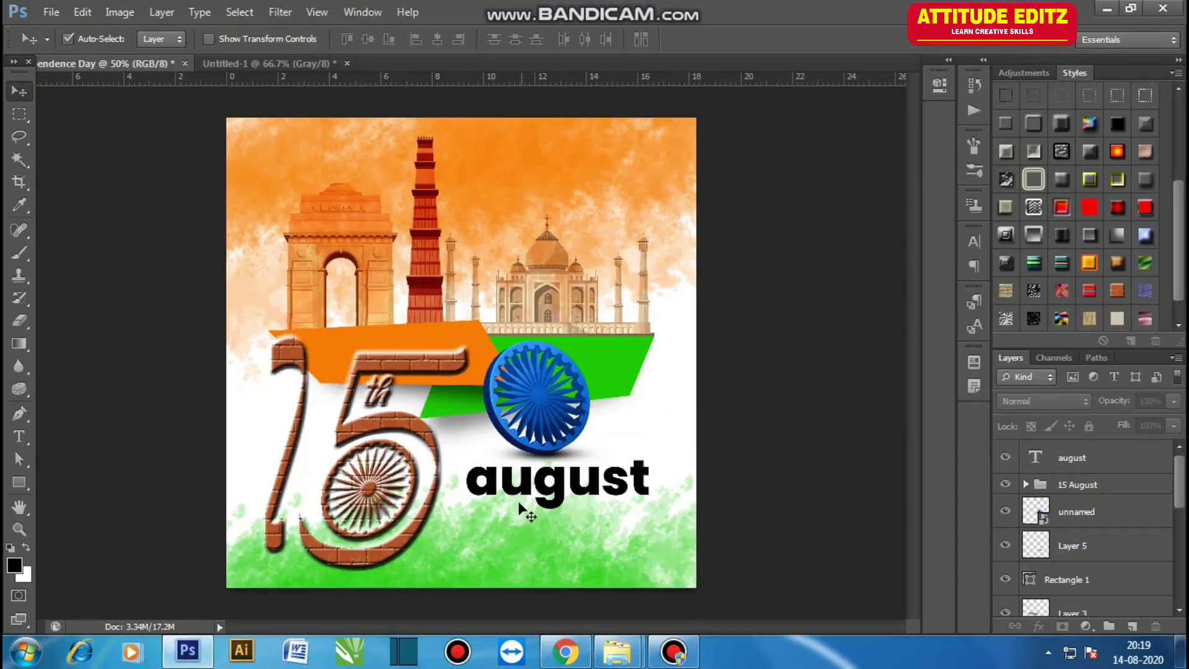
Pick a bright orange foreground colour and fill the 'august' text with it
left_click(519, 493)
left_click(14, 565)
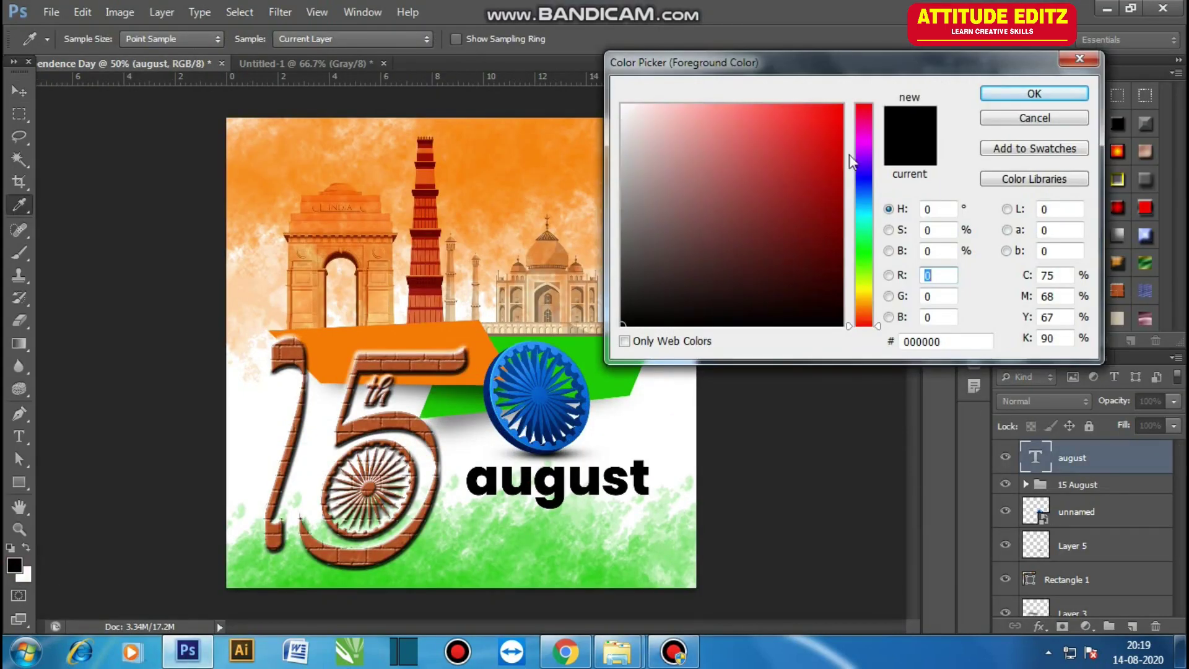
left_click(872, 314)
left_click_drag(871, 314, 868, 310)
left_click(839, 106)
left_click(1035, 94)
key("v")
key("alt+BackSpace")
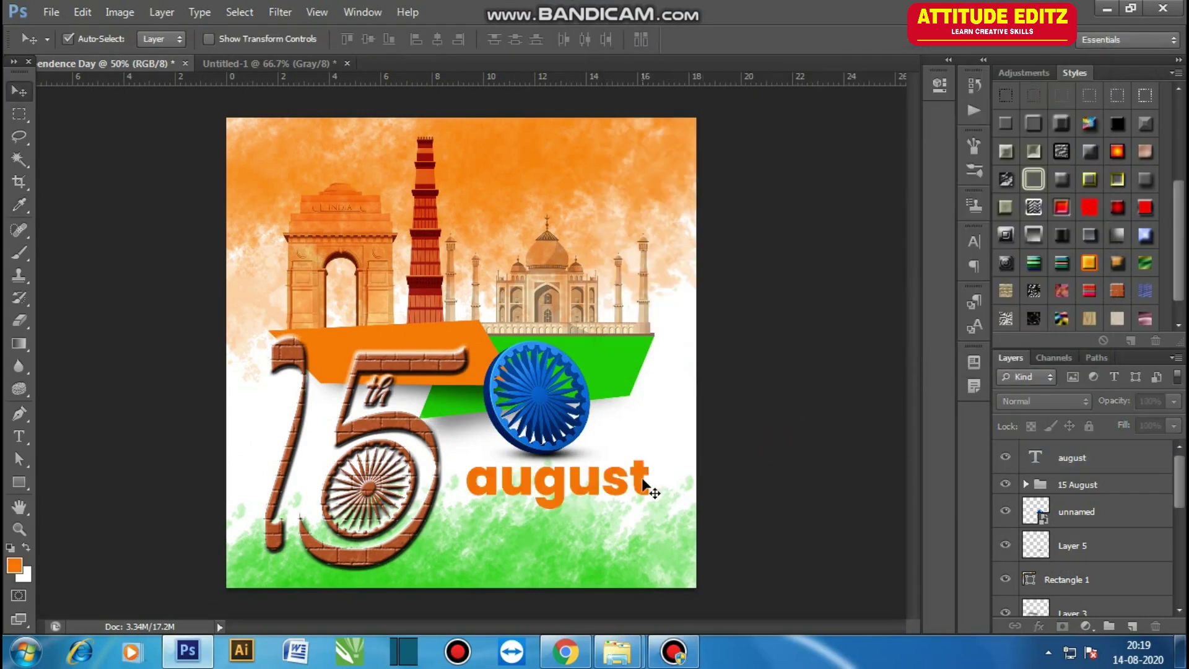
left_click(645, 483)
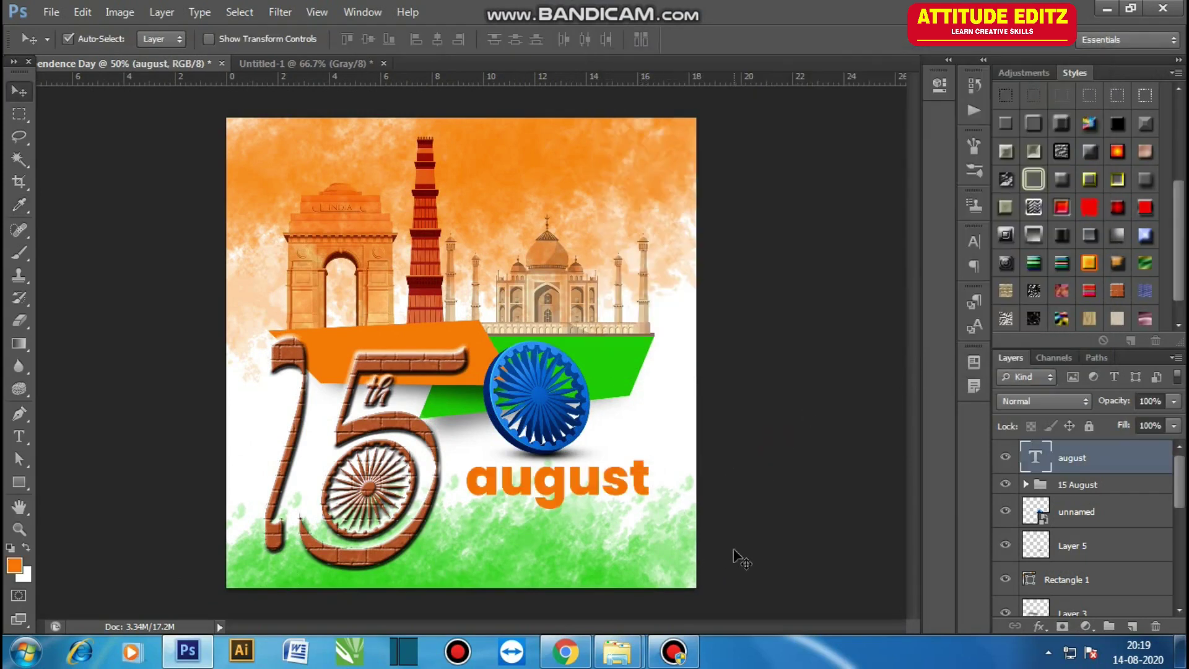
left_click(754, 549)
left_click(561, 493)
Change the 'august' text's font weight from ExtraBold to Bold
key("t")
double_click(631, 482)
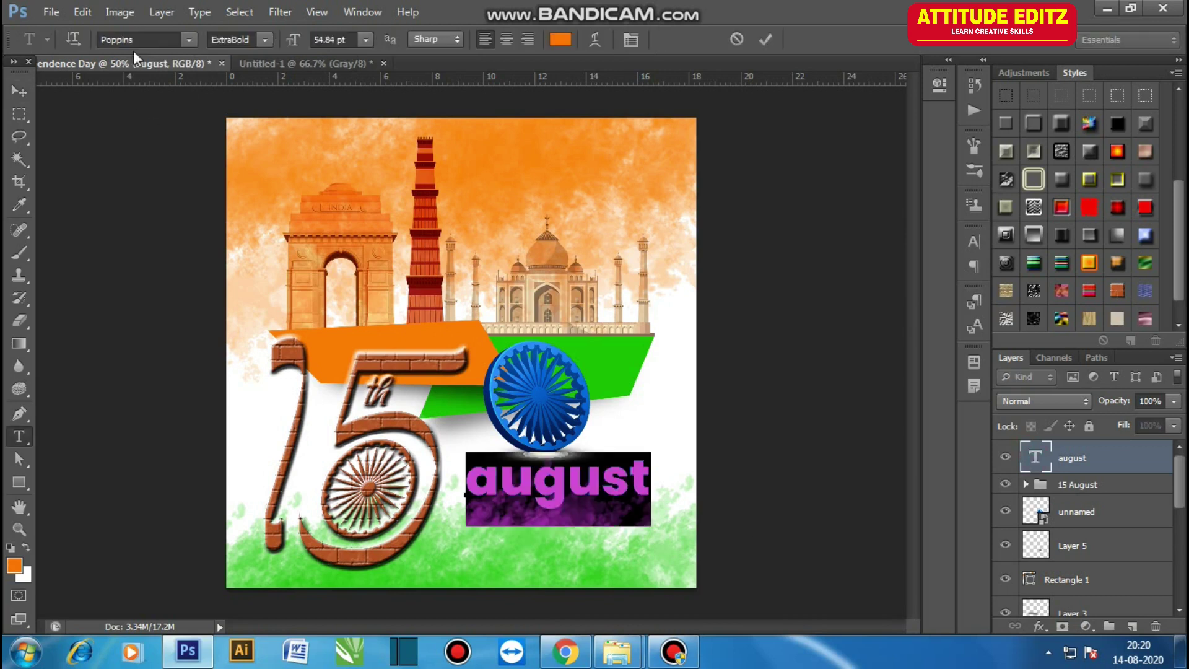
left_click(264, 39)
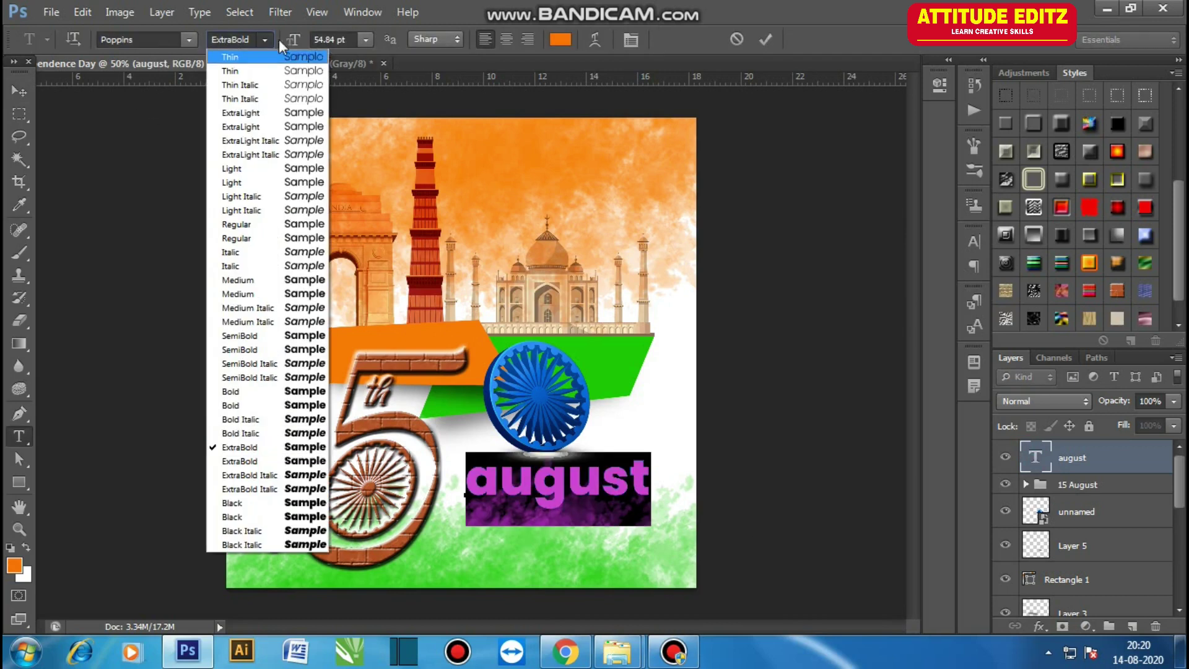
left_click(254, 406)
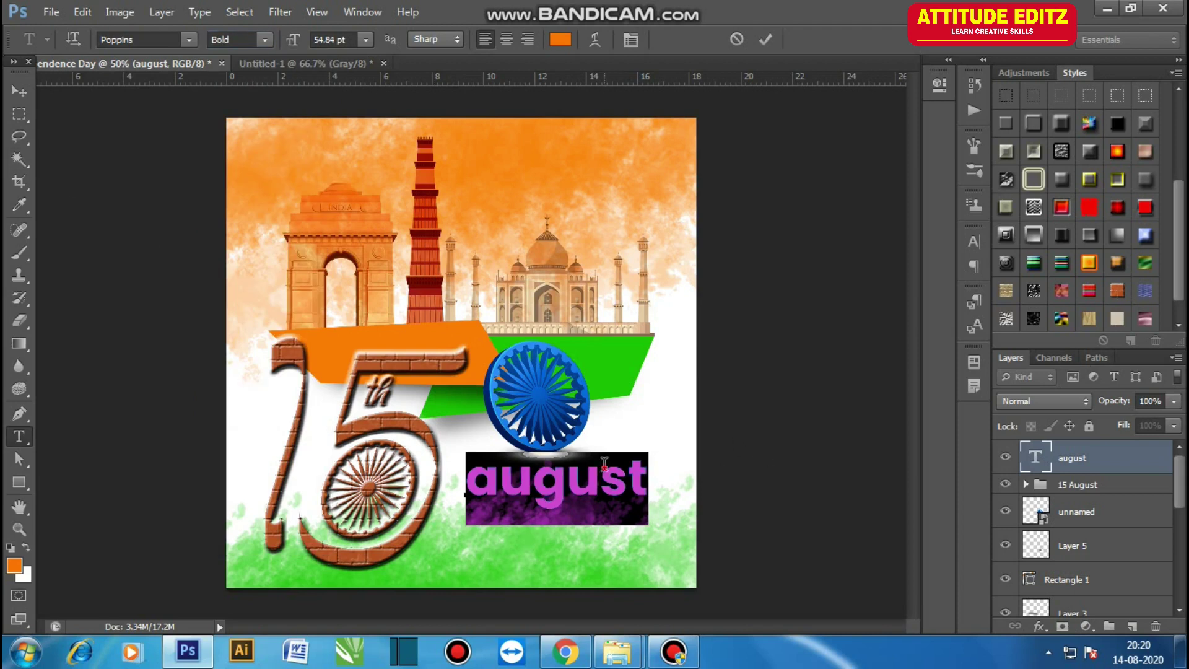
left_click(974, 242)
left_click(882, 298)
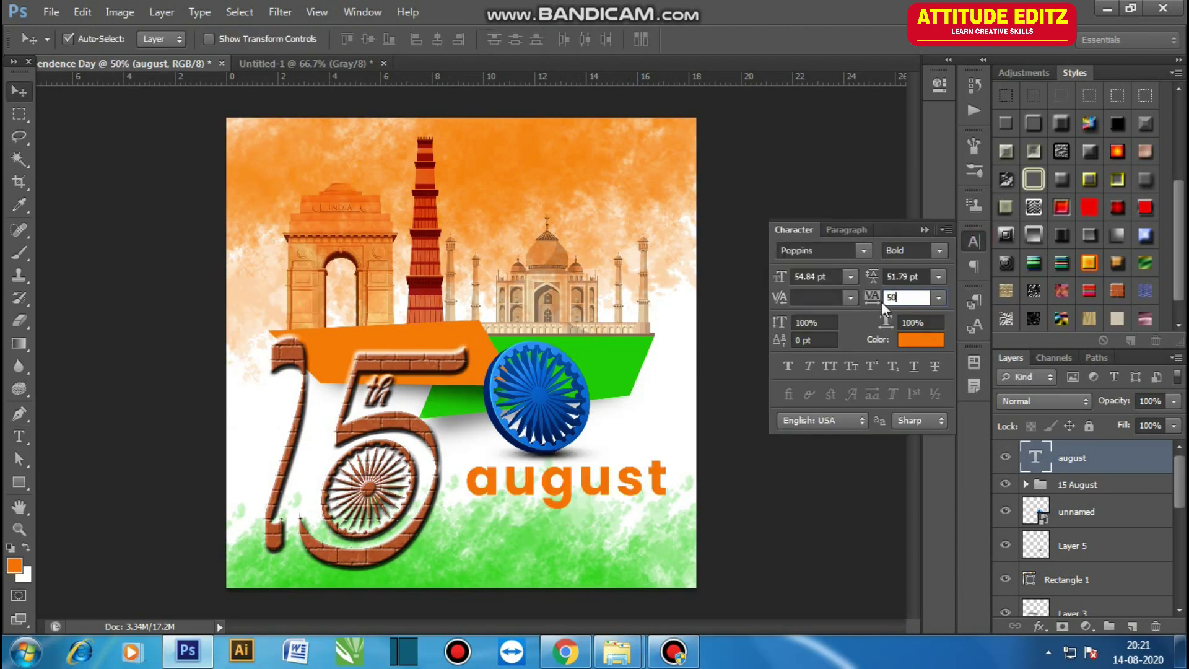
Set 'august' tracking to 50 and duplicate it as a second line below, clearing the copy
key("Return")
left_click_drag(602, 491, 599, 536, "alt")
key("t")
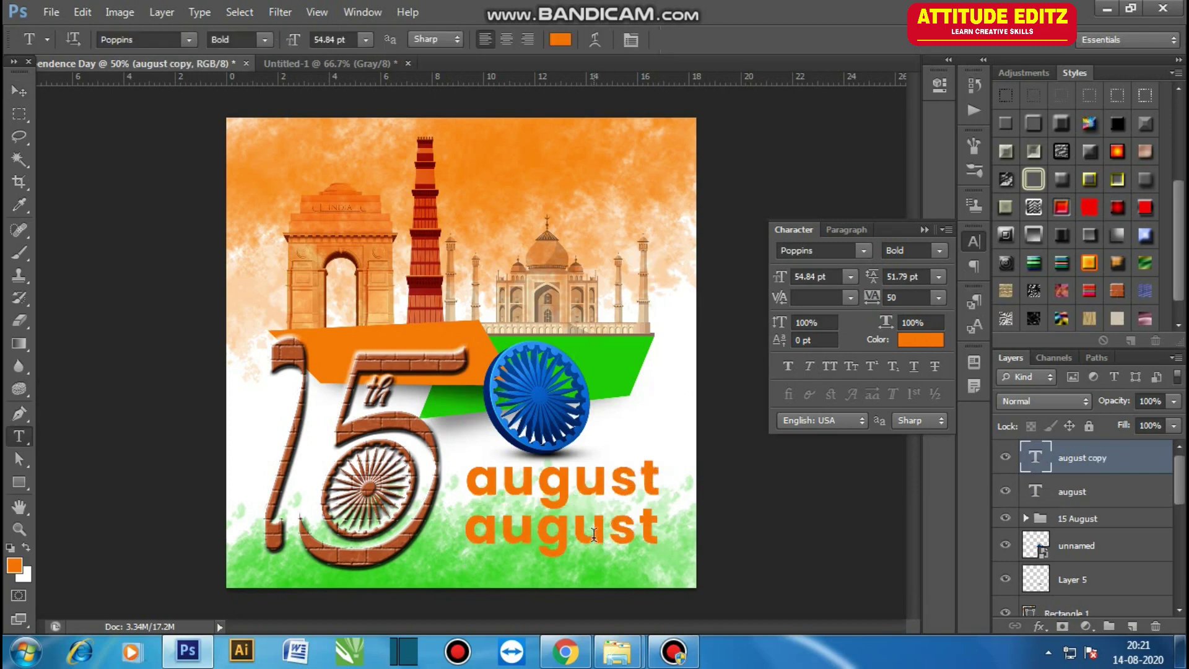
double_click(593, 534)
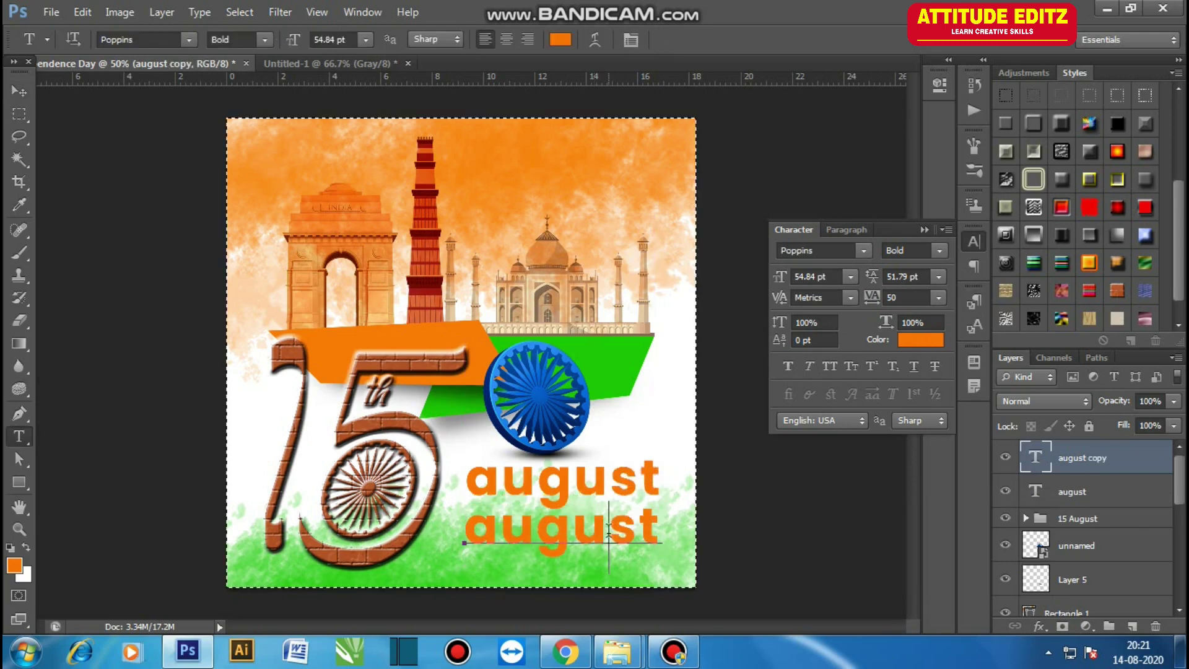
key("BackSpace")
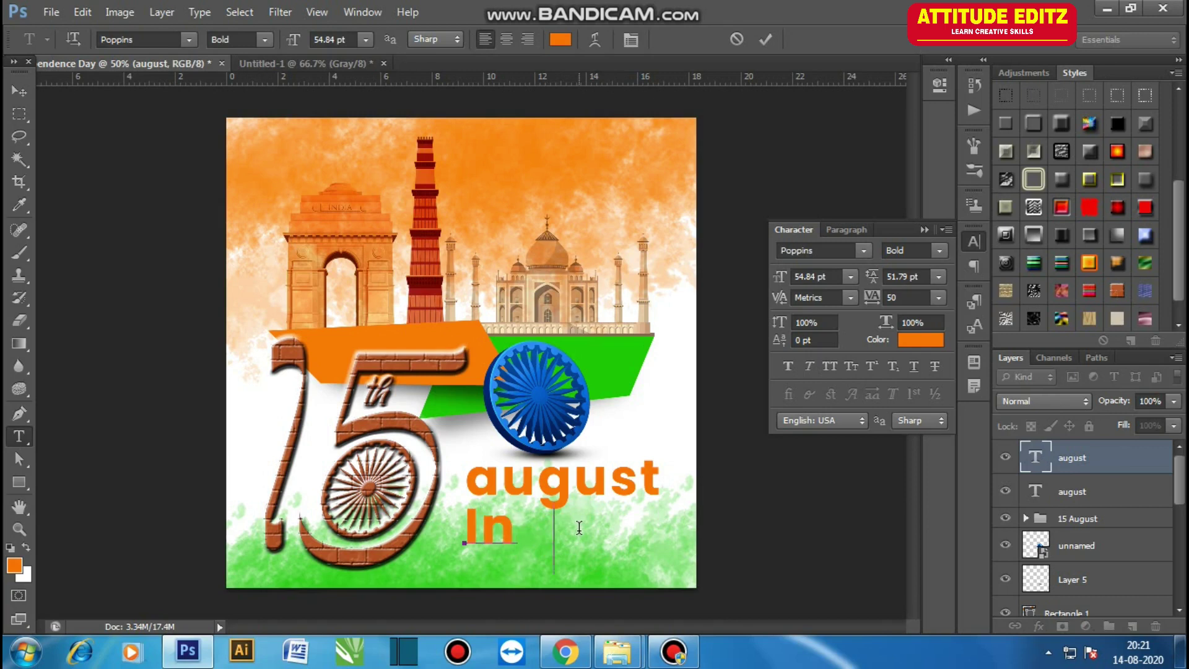
Retype the copy as 'Independence day' with 0 tracking and smaller size, placed under august
type("depen")
key("ctrl")
key("ctrl+a")
left_click(896, 295)
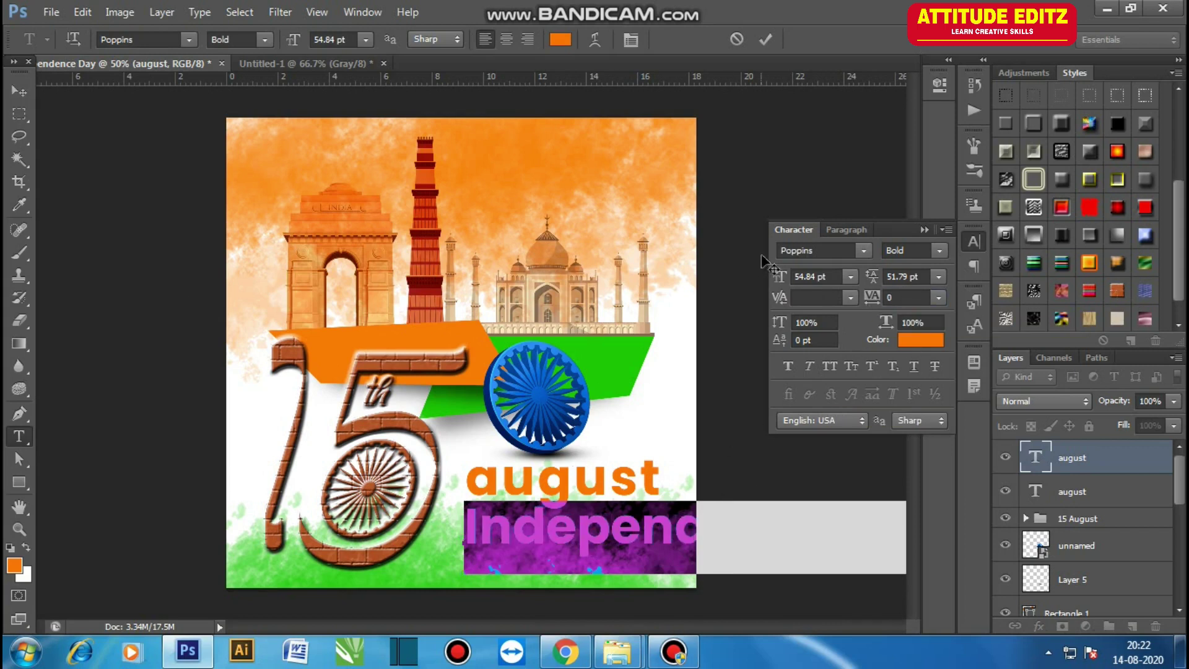
left_click_drag(778, 277, 756, 281)
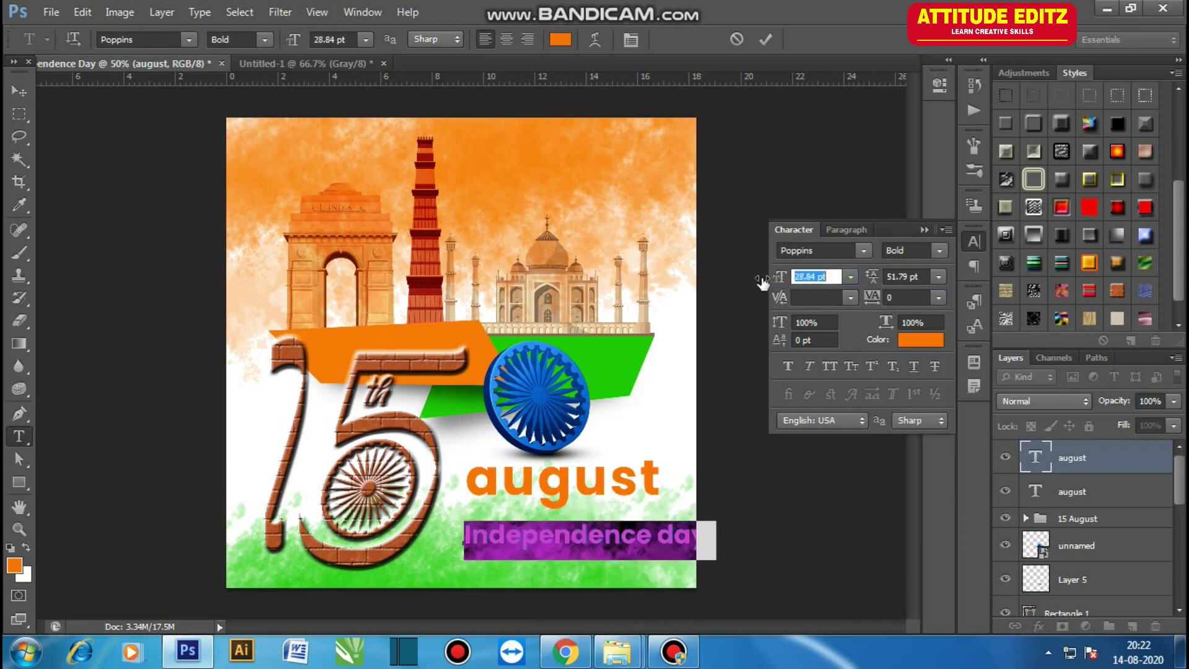
key("ctrl+Return")
key("v")
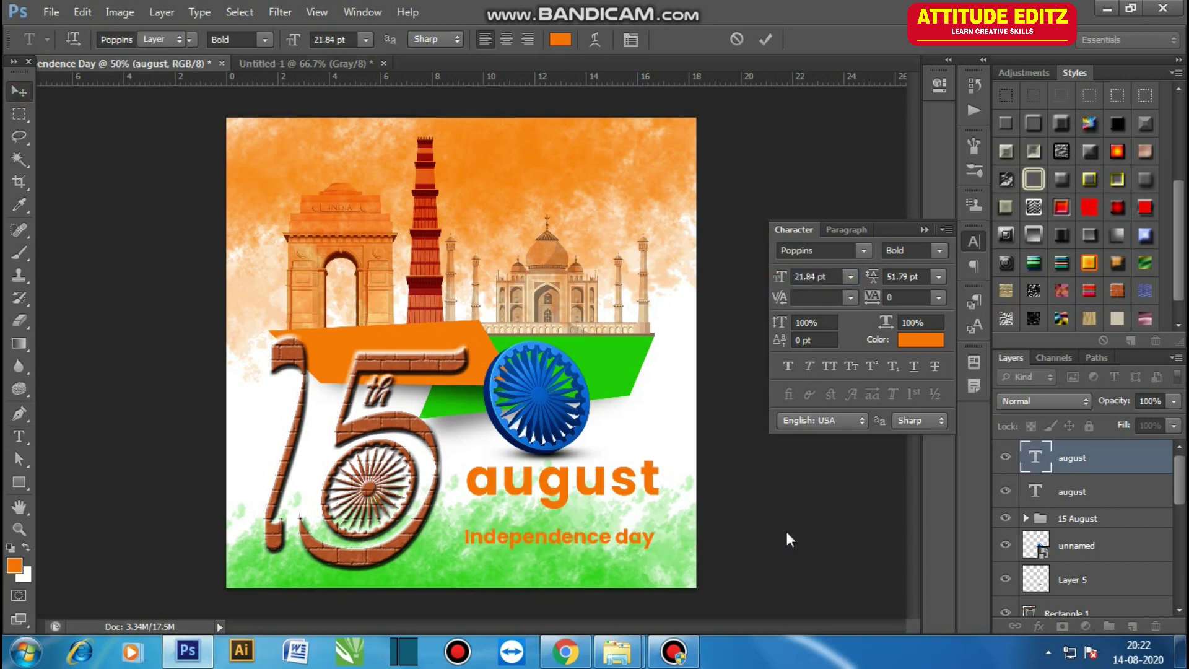
left_click_drag(588, 541, 588, 525)
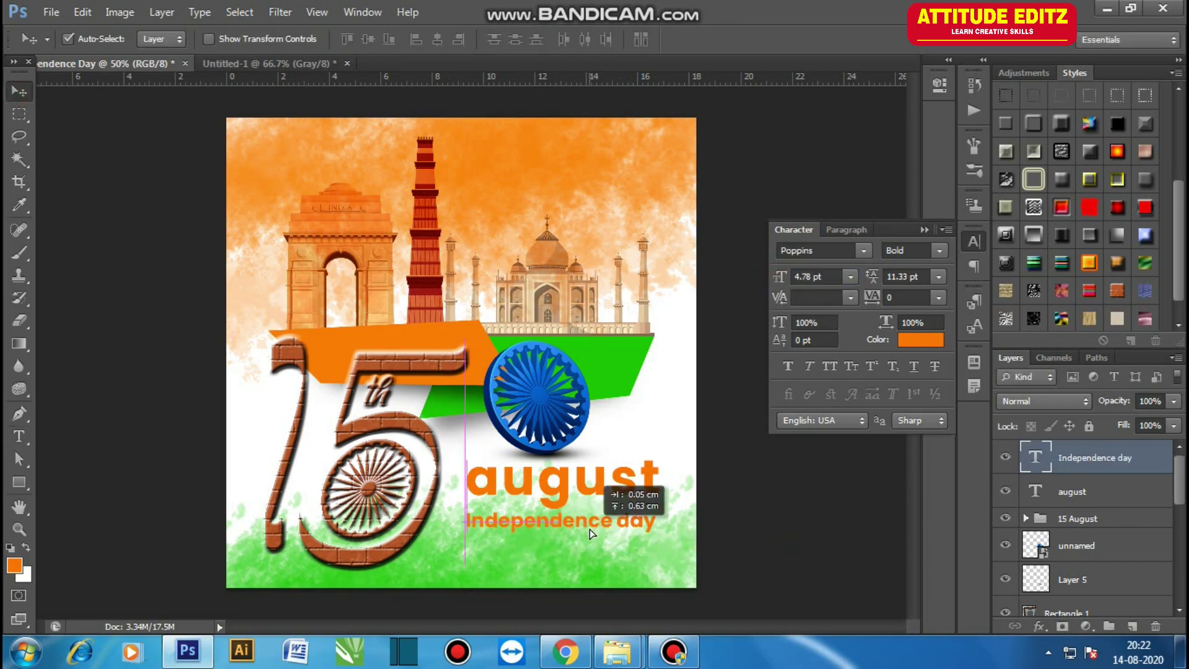
Sample the green banner colour and fill the 'august' text with it
left_click(633, 373)
key("i")
key("v")
left_click(553, 526)
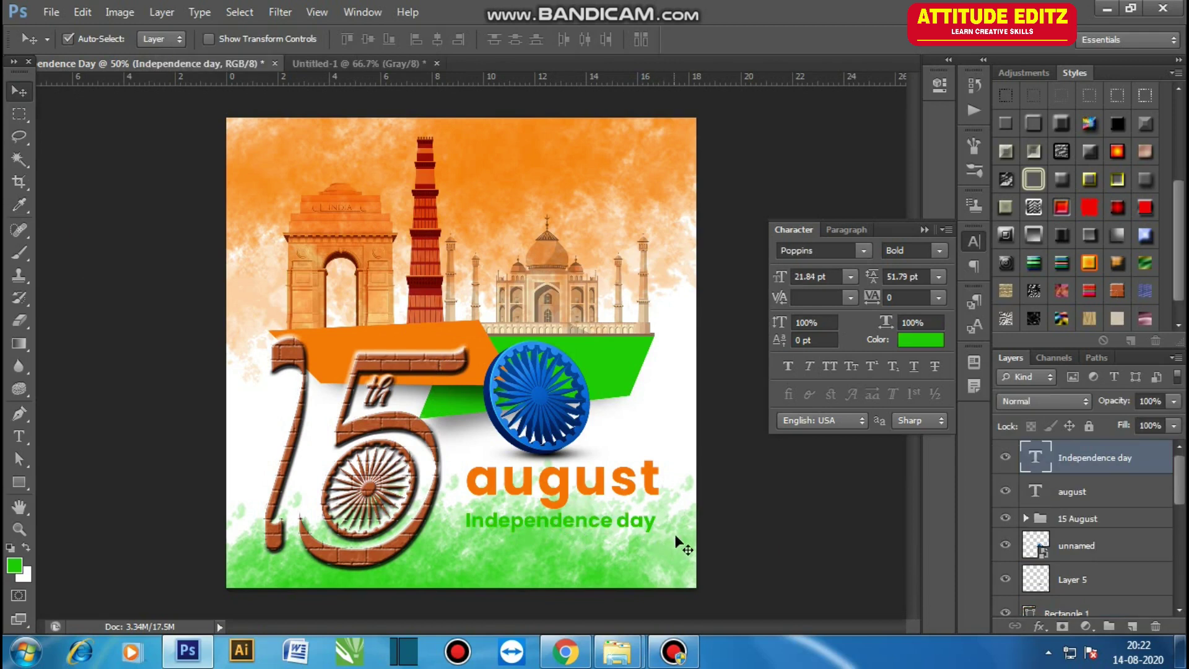
key("ctrl+plus")
left_click_drag(577, 511, 445, 387)
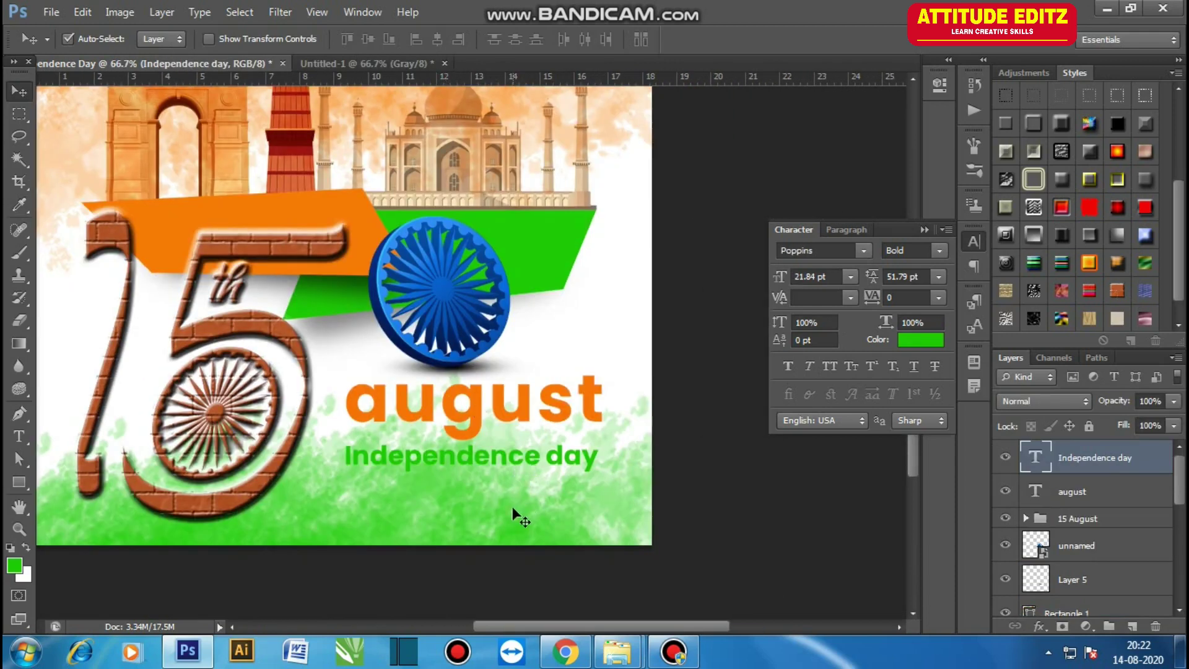
left_click(513, 550)
left_click(476, 419)
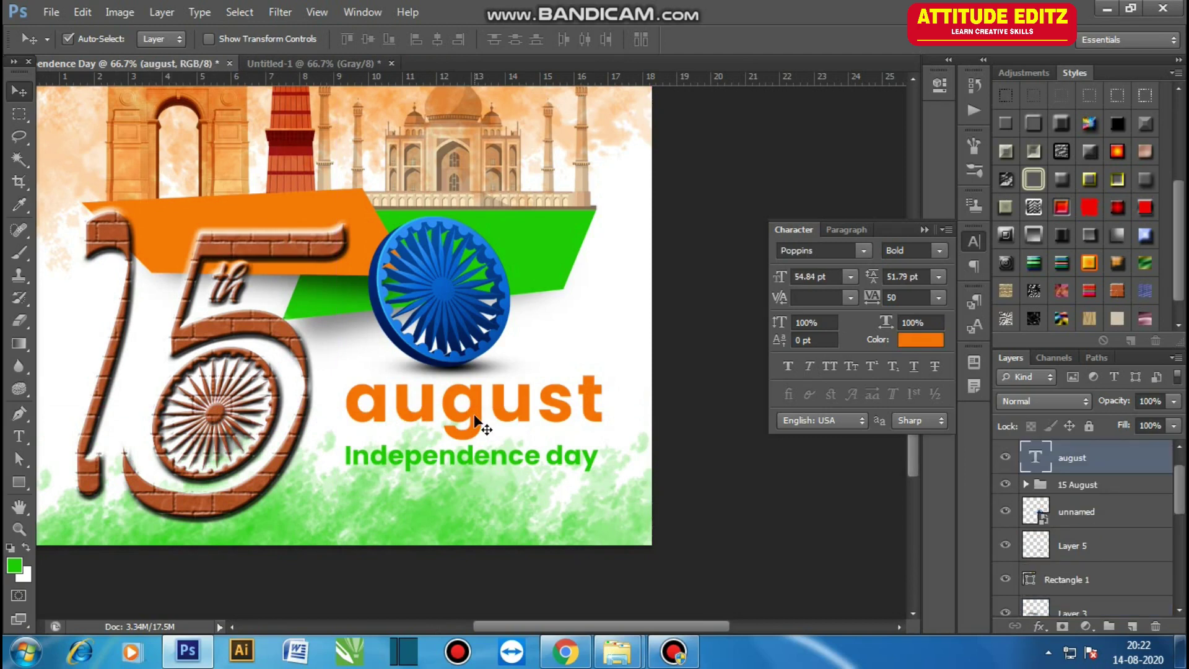
key("alt+BackSpace")
Sample the orange banner, fill 'Independence day' with it, and nudge august slightly left
left_click(481, 468)
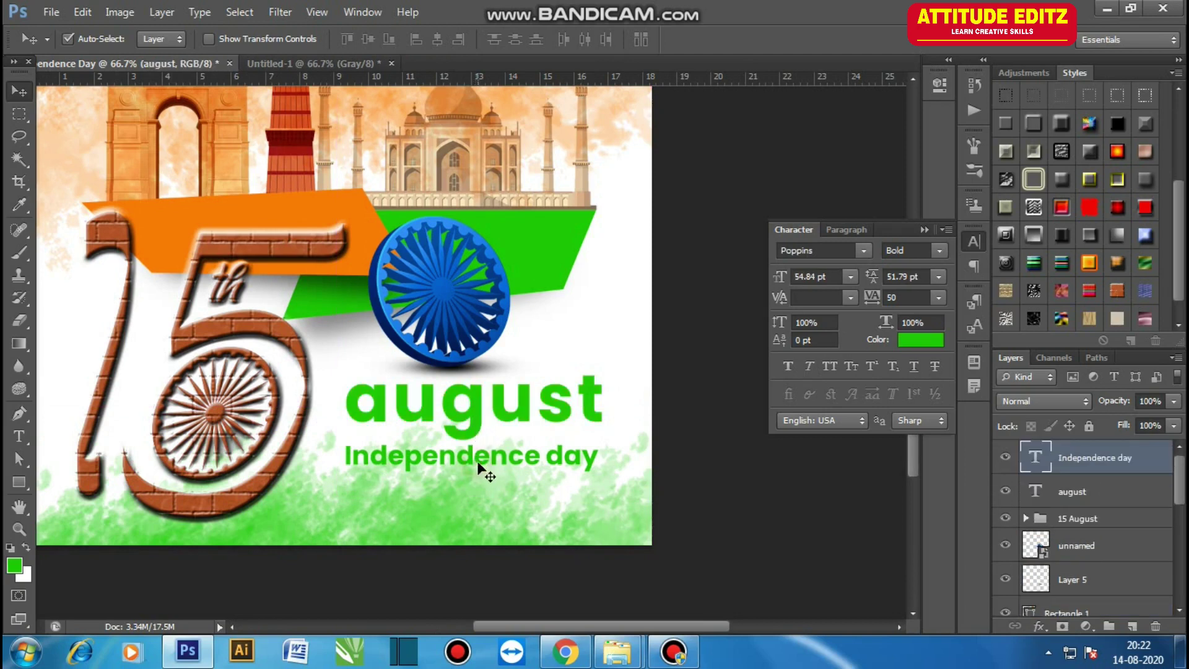
left_click(328, 199)
key("i")
left_click(328, 199)
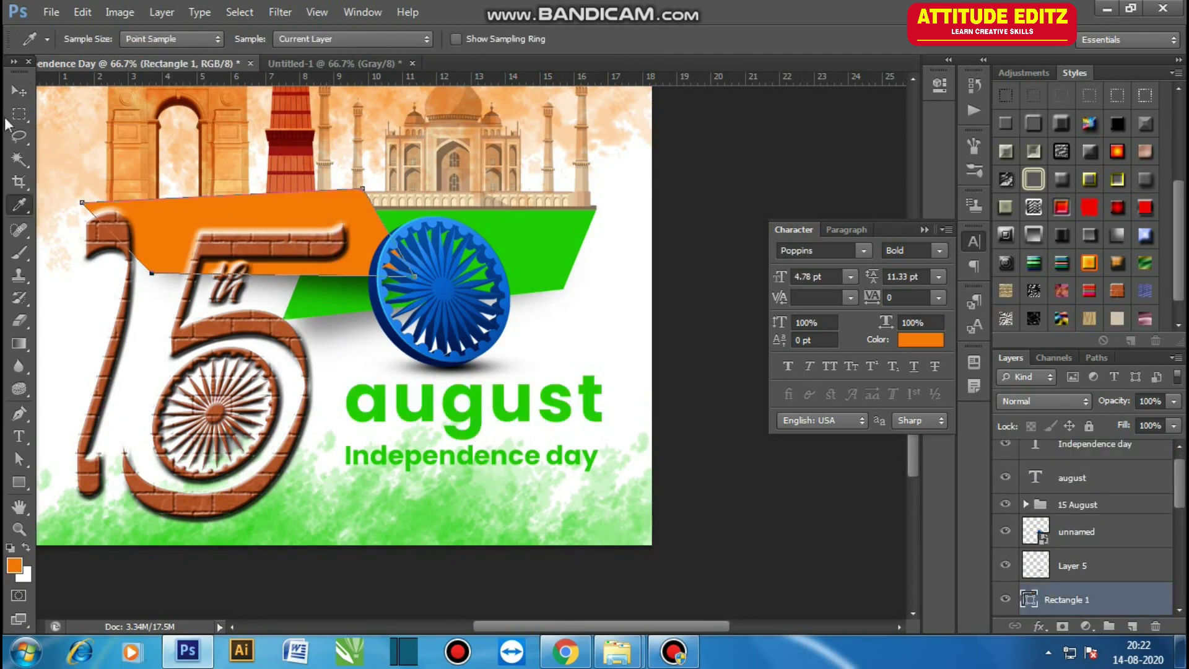
key("v")
left_click(561, 465)
key("alt+BackSpace")
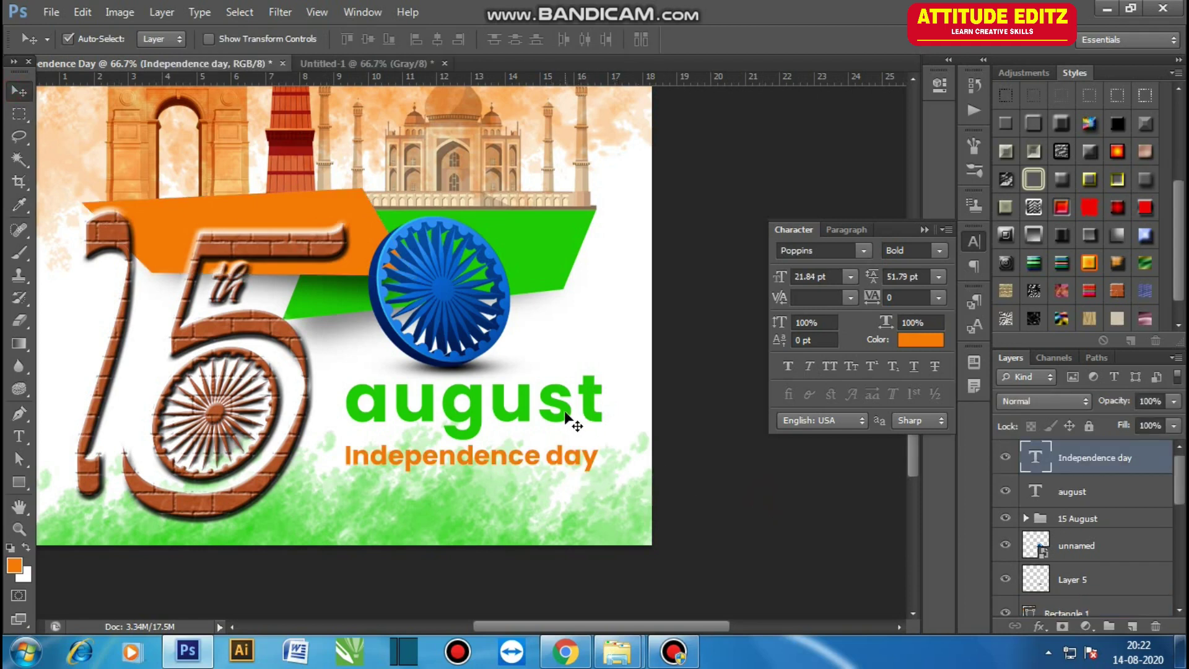
left_click_drag(566, 415, 554, 412)
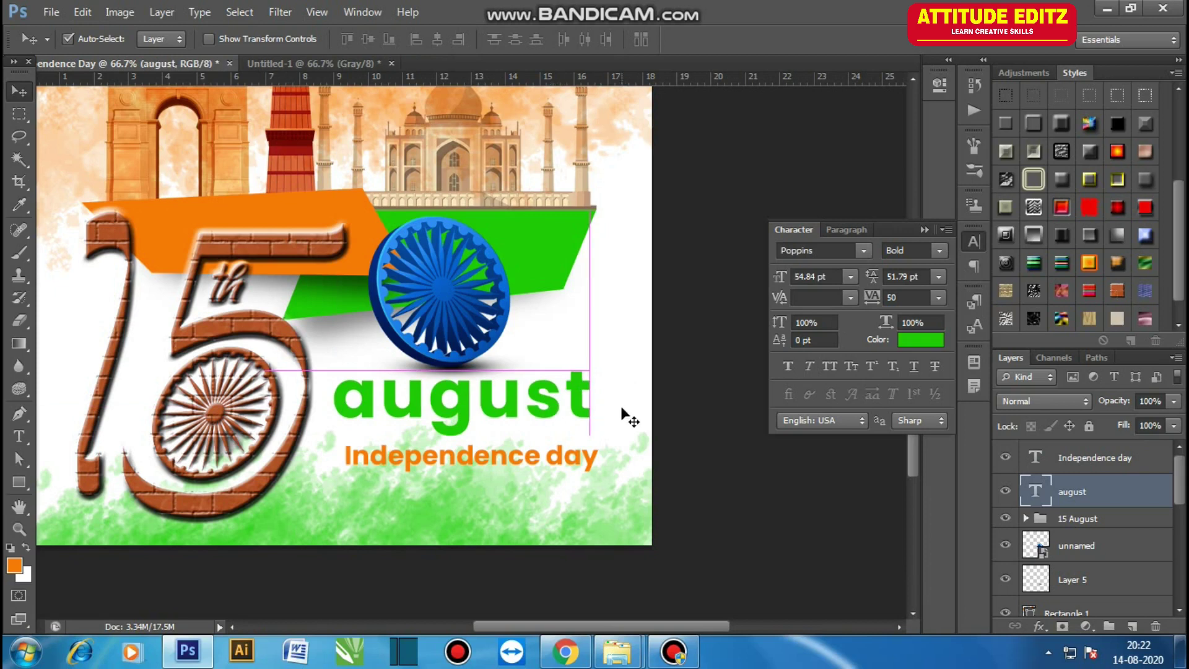
Scale the 'august' text up slightly and nudge 'Independence day' up-left
key("ctrl+t")
left_click_drag(593, 427, 604, 432)
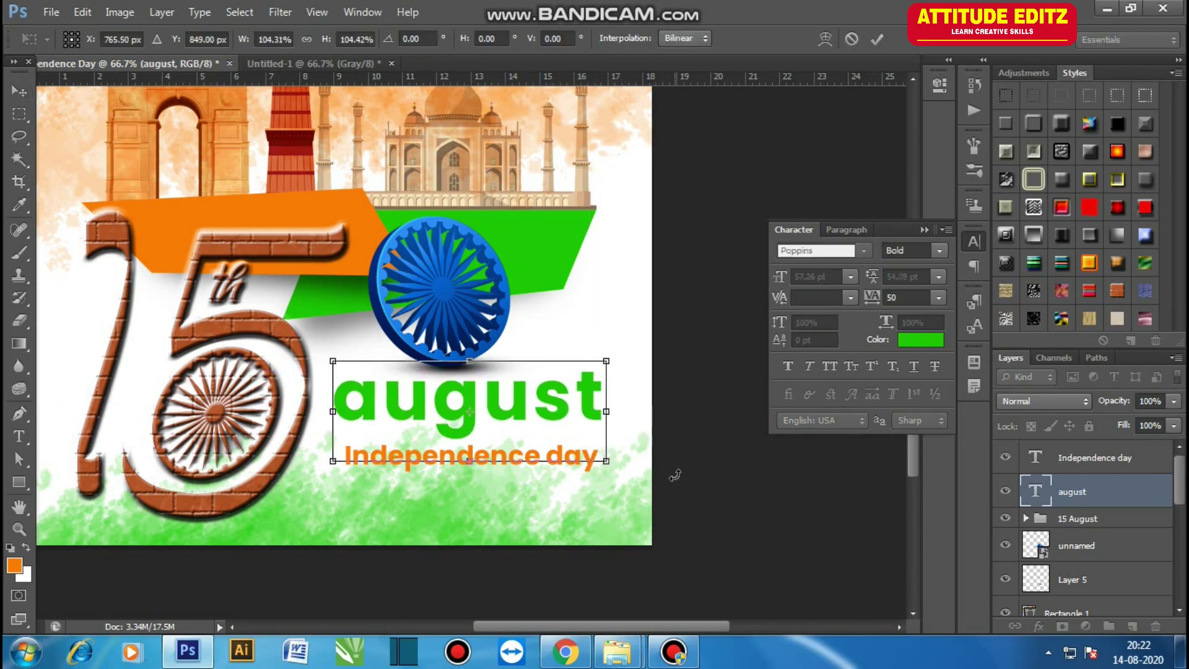
key("Return")
left_click_drag(508, 461, 498, 456)
Squash the bottom green splash (Layer 1) from the top and flip it horizontally
left_click(446, 512)
key("ctrl+t")
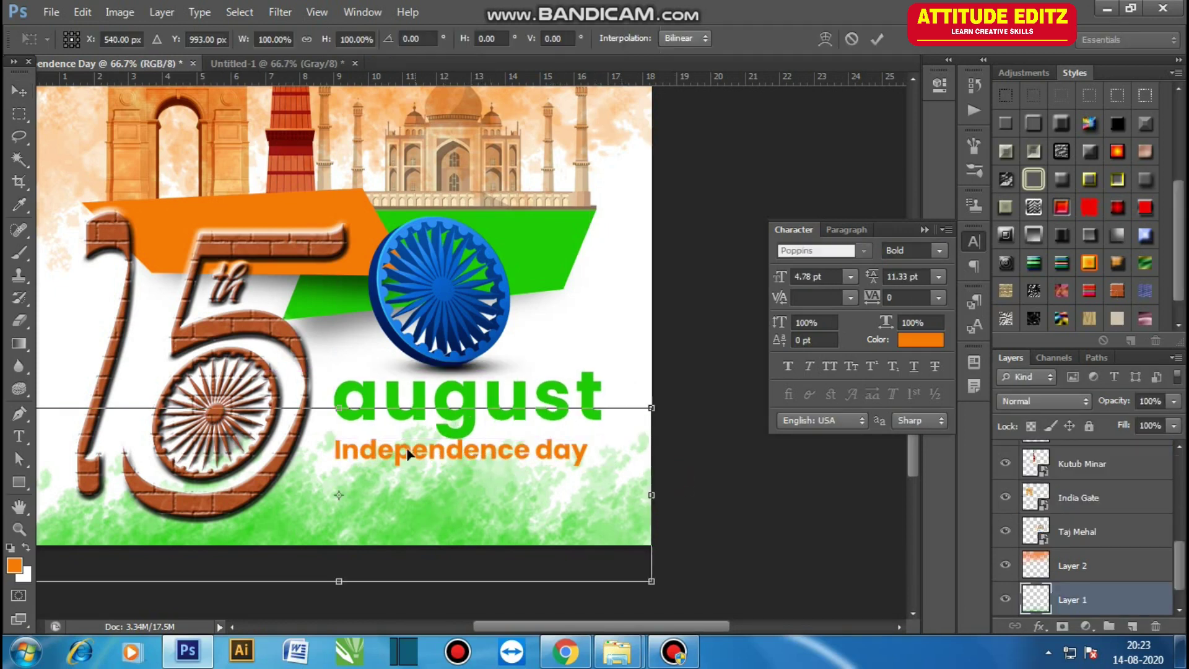
left_click_drag(198, 433, 198, 459)
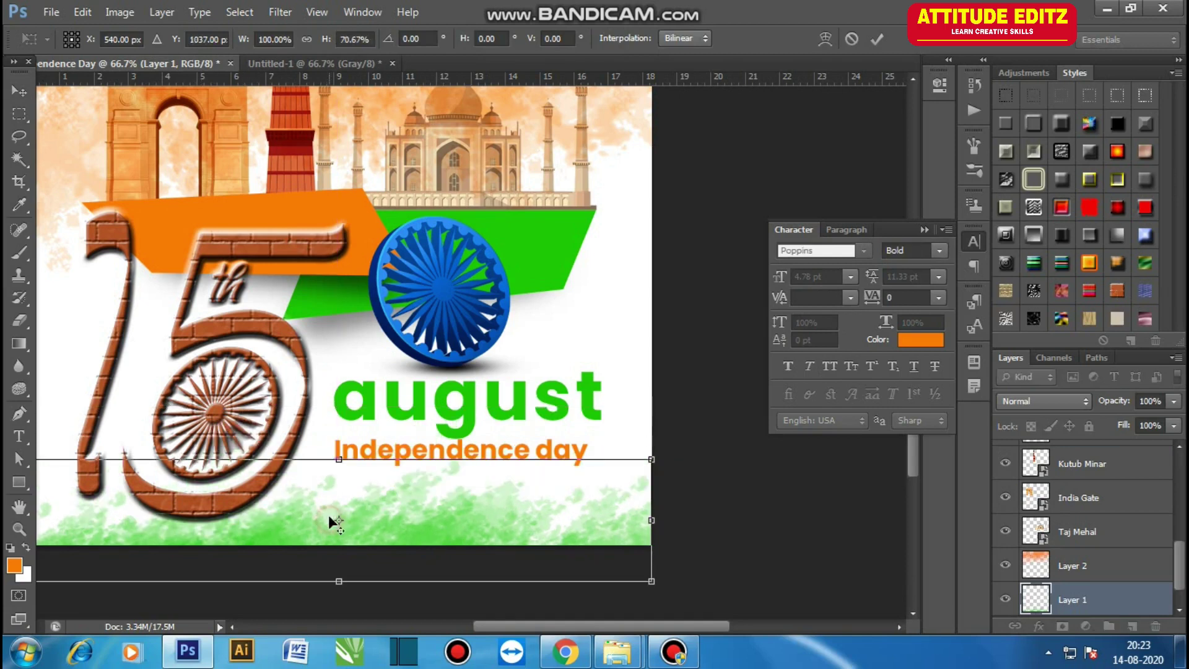
key("ctrl+minus")
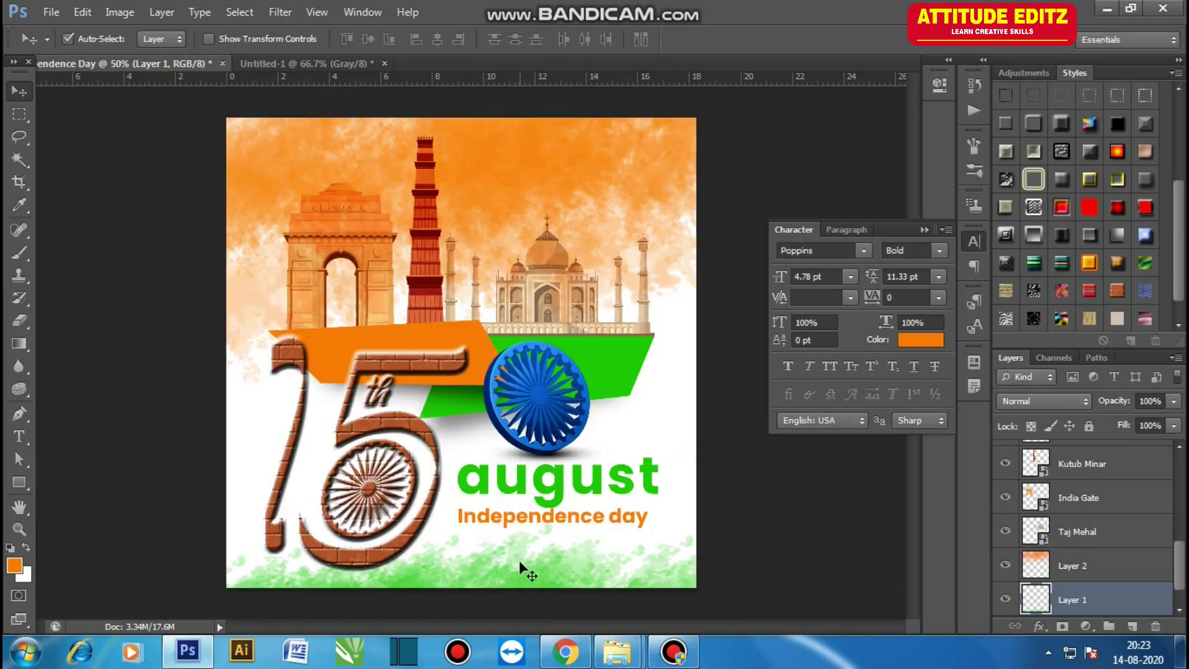
right_click(522, 563)
left_click(620, 532)
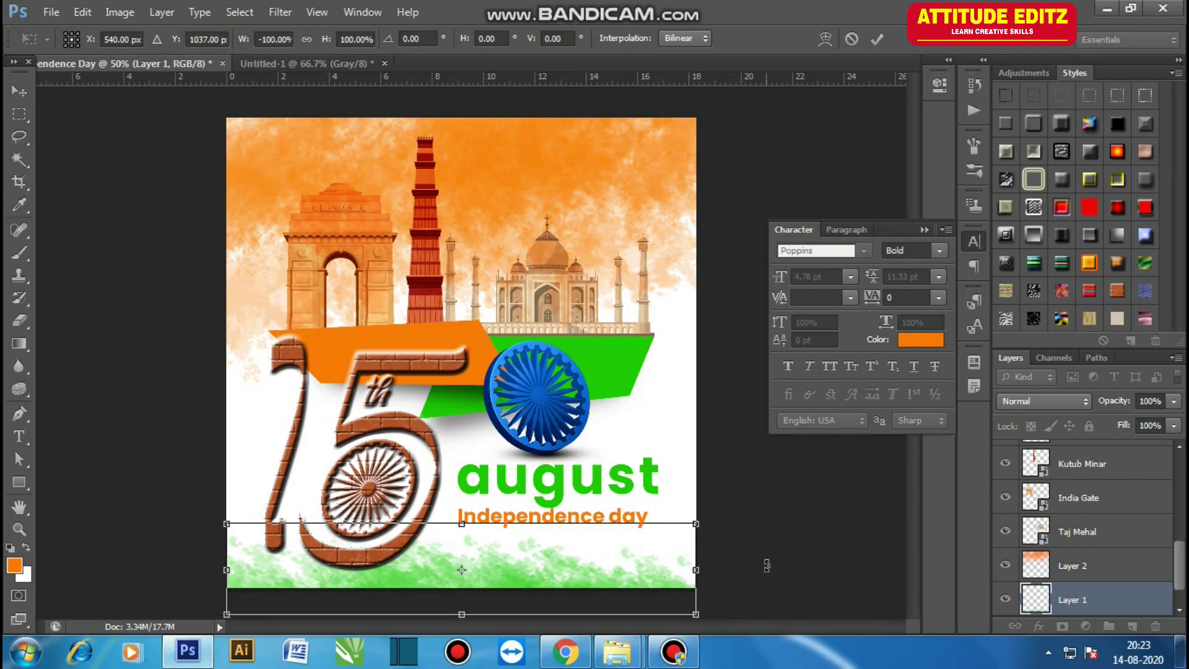
key("Return")
Move 'Independence day' down, enlarge it, and select it together with 'august'
key("ctrl+plus")
left_click_drag(567, 478, 560, 492)
key("ctrl+t")
left_click_drag(687, 500, 703, 507)
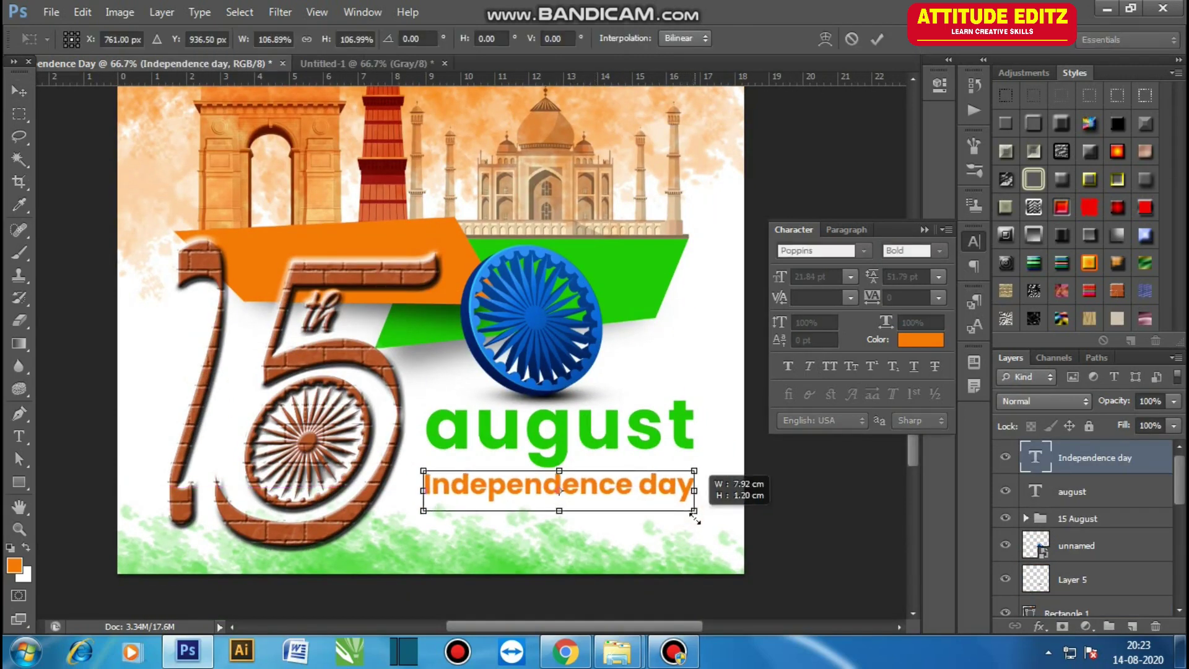
key("Return")
left_click(558, 487)
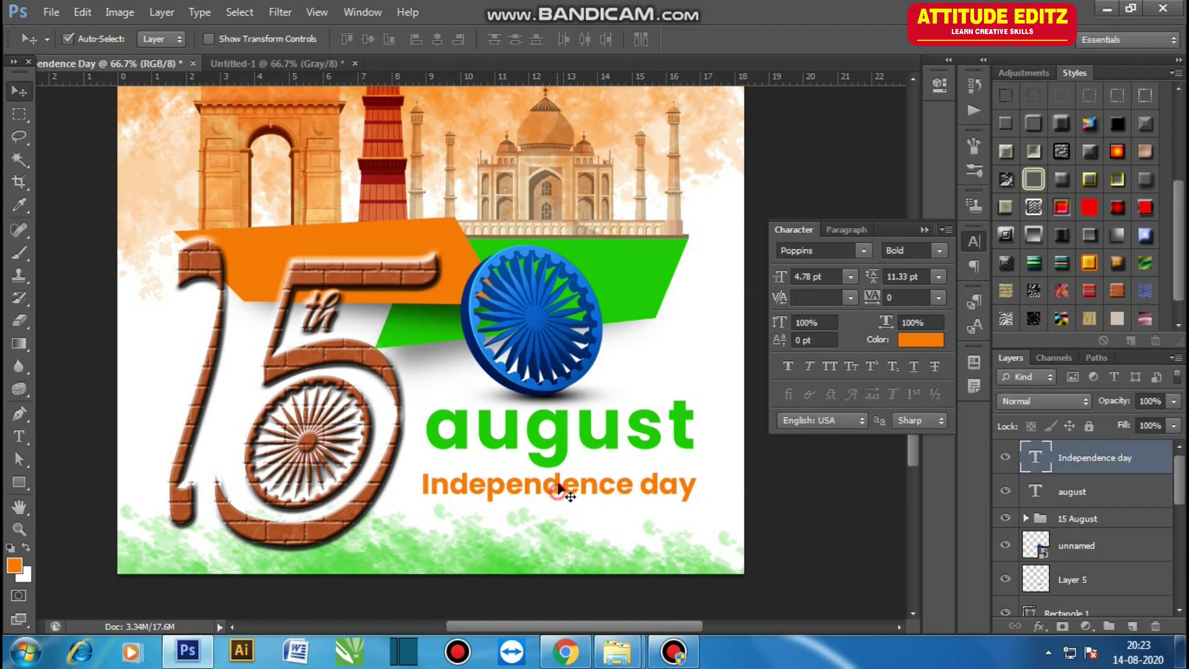
left_click(563, 447, "shift")
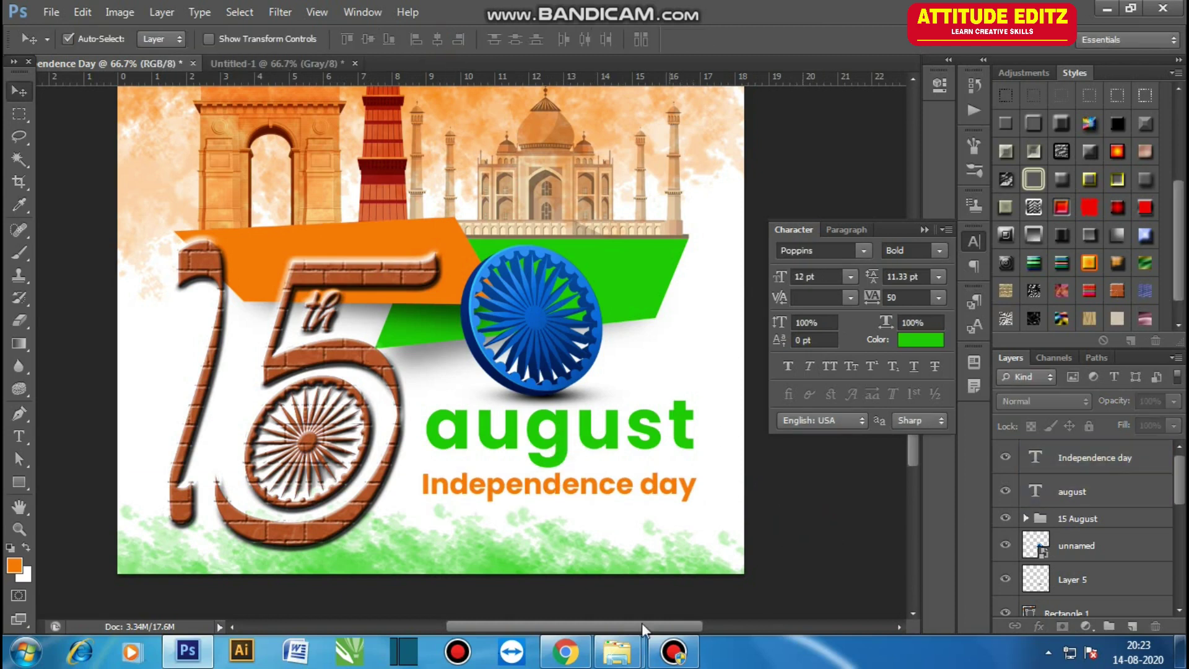
Copy the soldier silhouette image from the Chrome tab and return to Photoshop
left_click(565, 652)
left_click(744, 14)
right_click(627, 305)
left_click(676, 359)
left_click(188, 651)
Paste the soldier silhouette into a new blank document with default settings
left_click(276, 63)
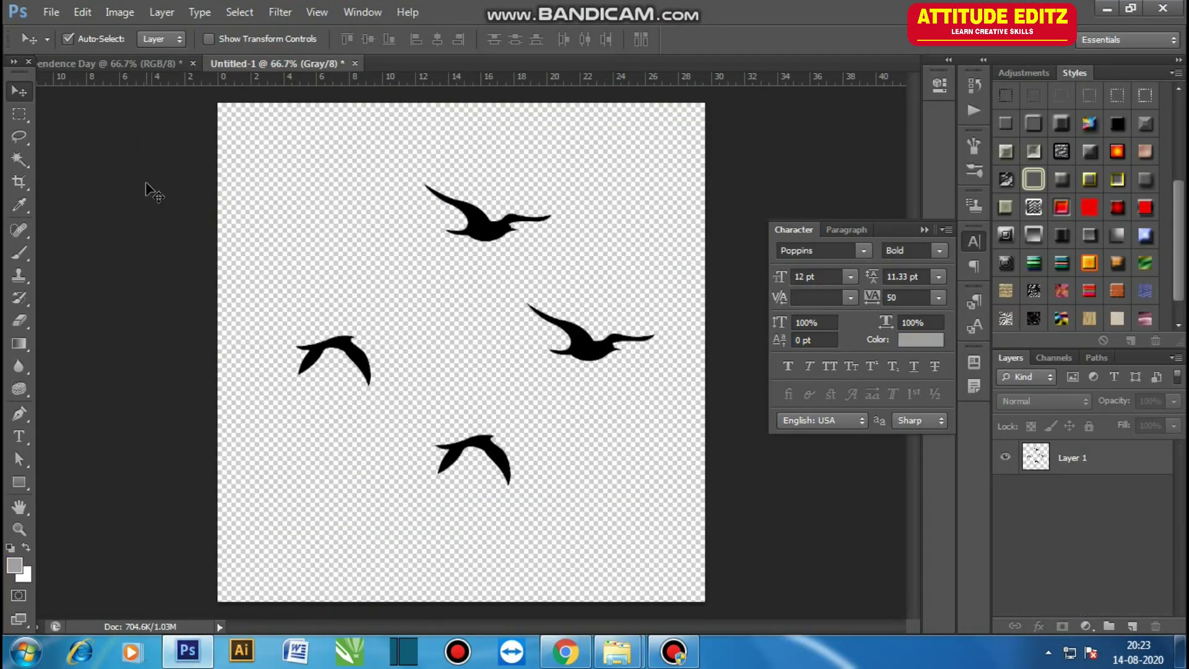
key("ctrl+n")
key("Return")
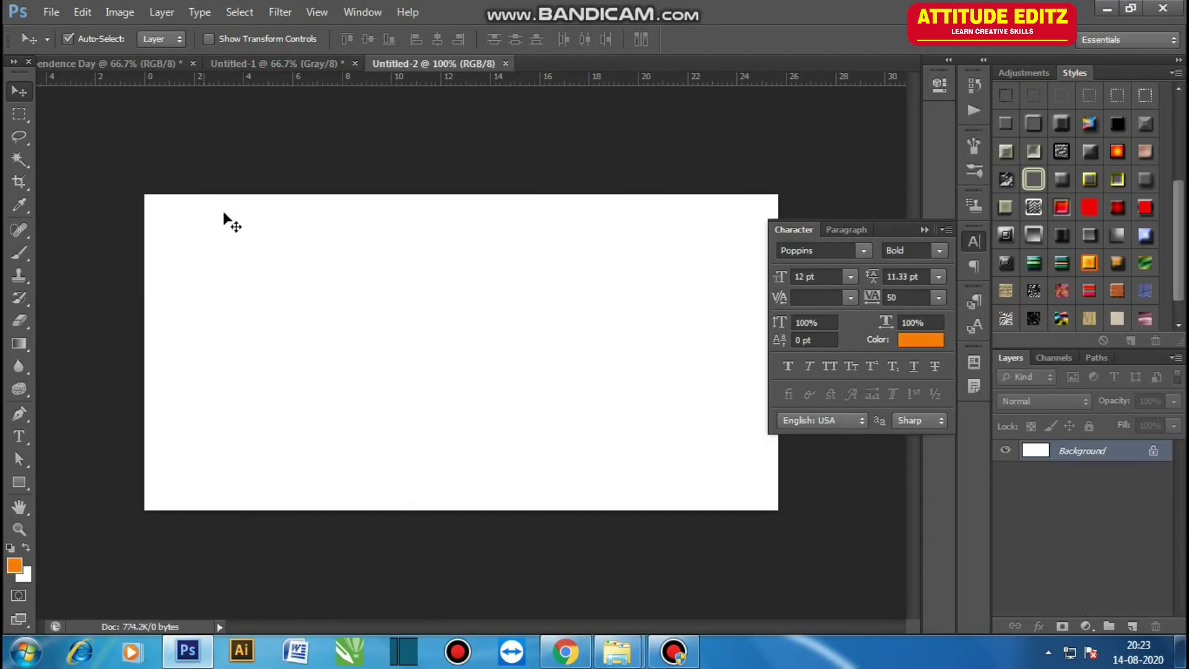
key("ctrl+v")
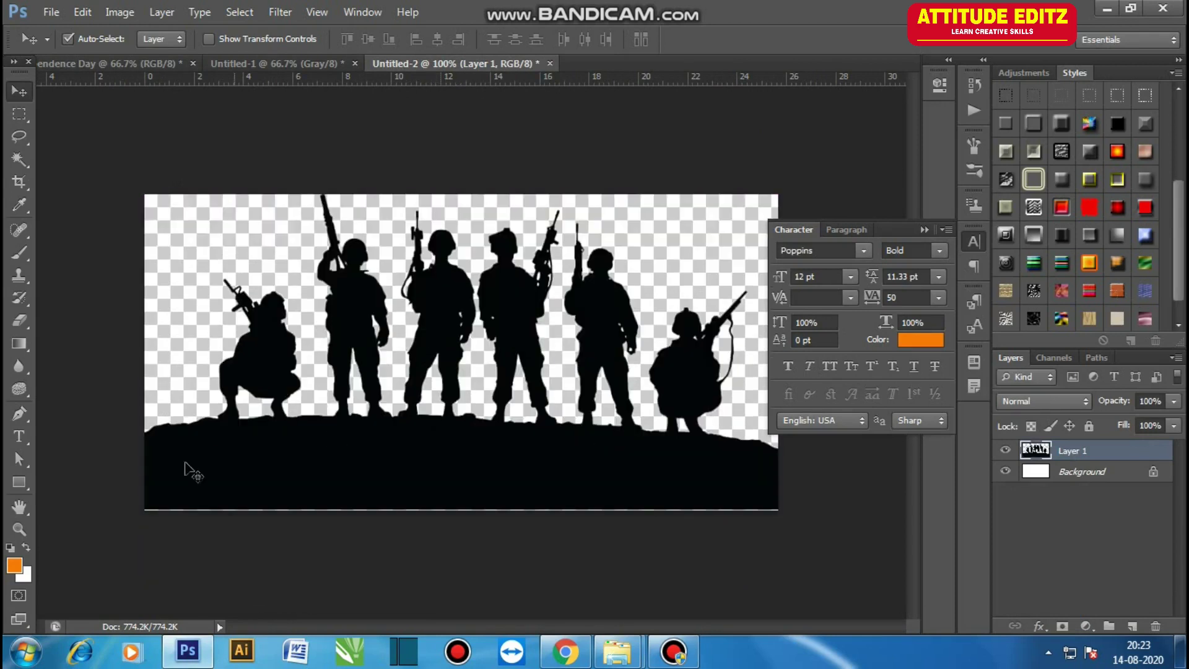
Magic Wand-select the transparent background around the soldiers and fill it white
left_click(209, 563)
left_click(19, 159)
left_click(249, 239)
left_click(584, 258)
left_click(1071, 450)
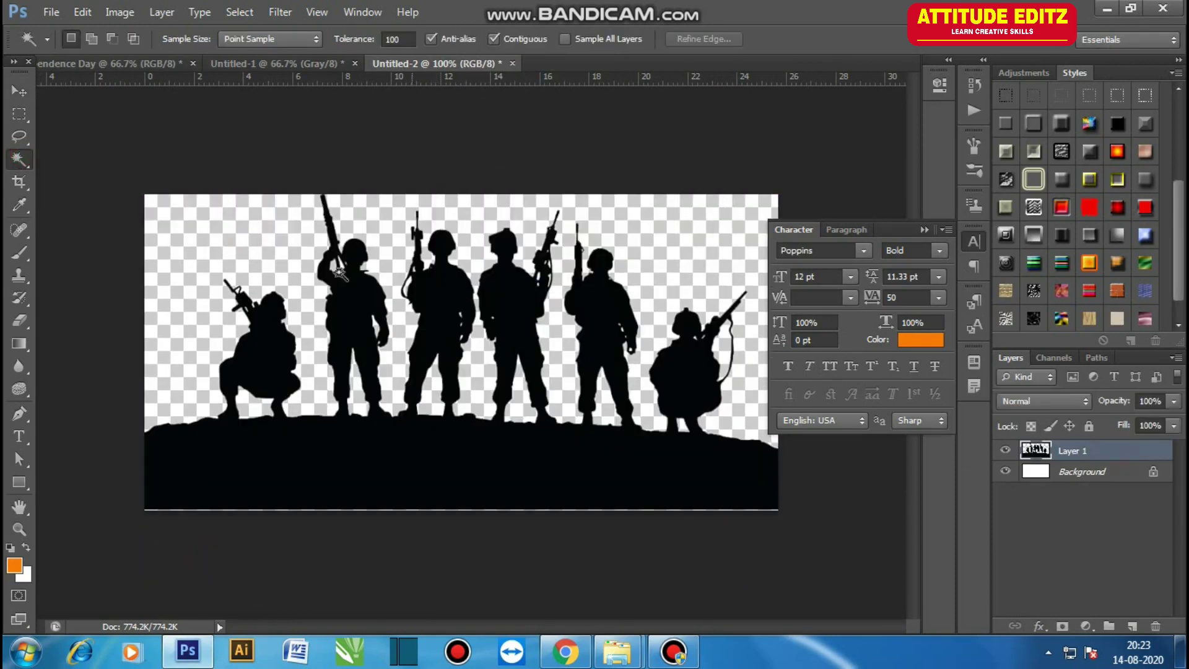
left_click(236, 285)
key("ctrl+BackSpace")
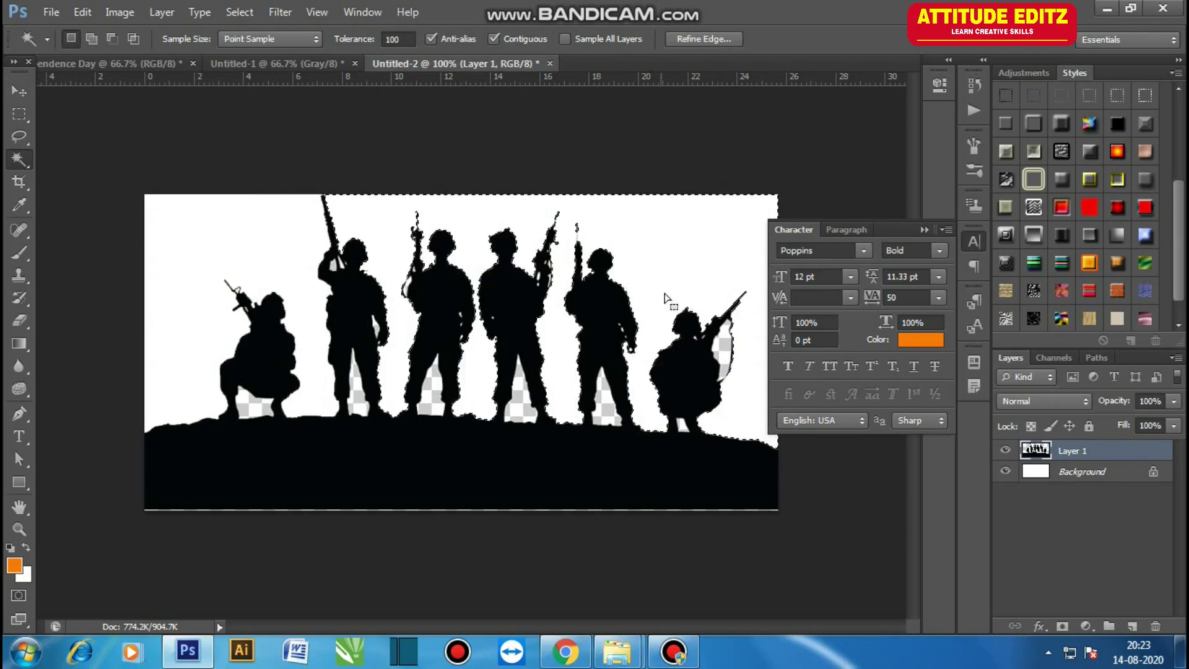
Fill the remaining transparent gaps under individual soldiers with white
left_click(619, 419)
key("ctrl+BackSpace")
key("ctrl+BackSpace")
left_click(437, 398)
key("ctrl+BackSpace")
left_click(360, 398)
key("ctrl+BackSpace")
left_click(250, 405)
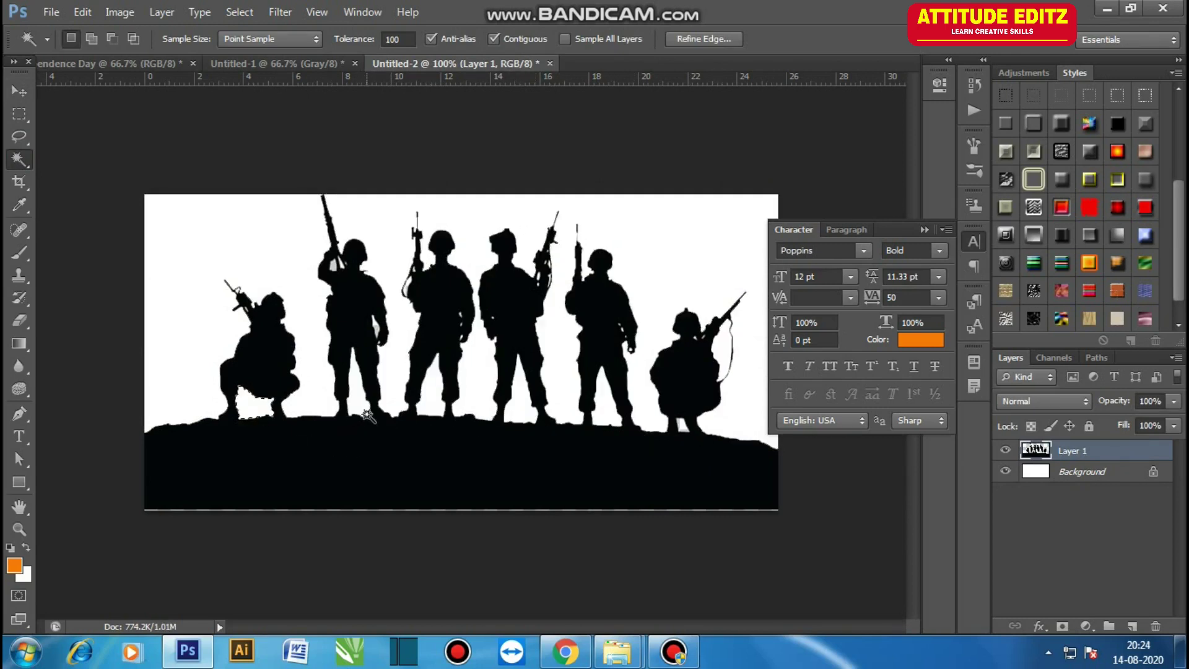
Drag the soldiers layer with the Move tool toward the Independence Day poster
left_click(20, 92)
left_click(205, 334)
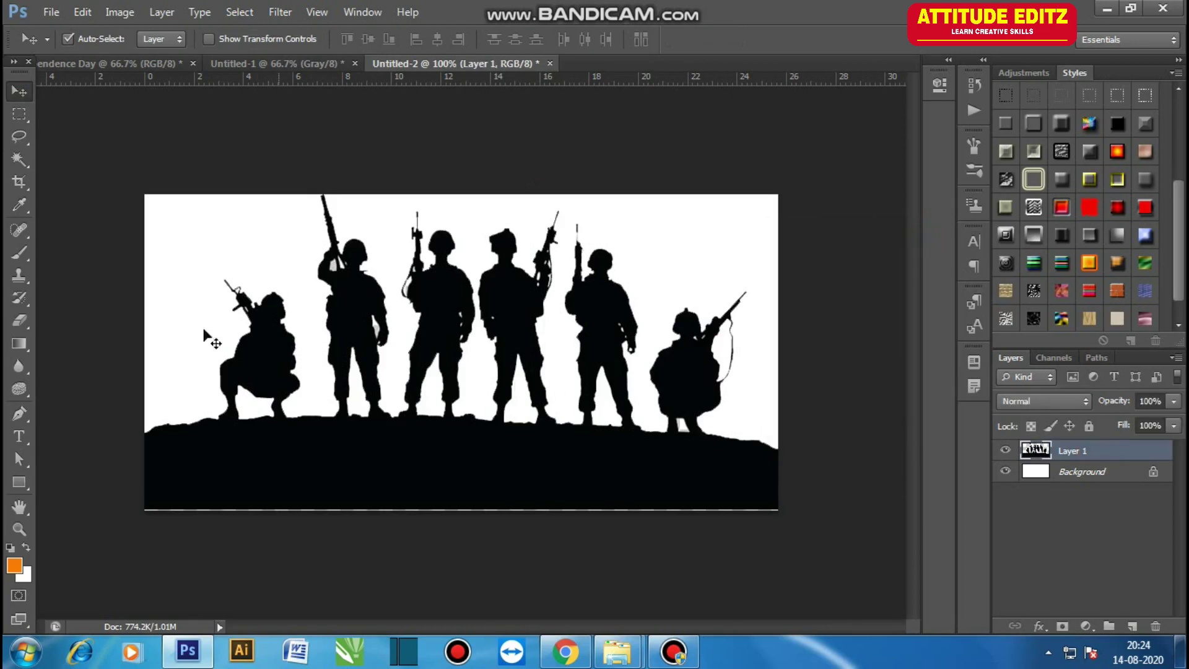
mouse_move(480, 353)
left_mouse_down()
mouse_move(155, 71)
mouse_move(527, 517)
left_mouse_up()
Shrink the placed soldiers and move them to the poster's bottom edge
key("ctrl+t")
mouse_move(732, 422)
left_mouse_down()
mouse_move(717, 475)
mouse_move(611, 529)
mouse_move(749, 530)
left_mouse_up()
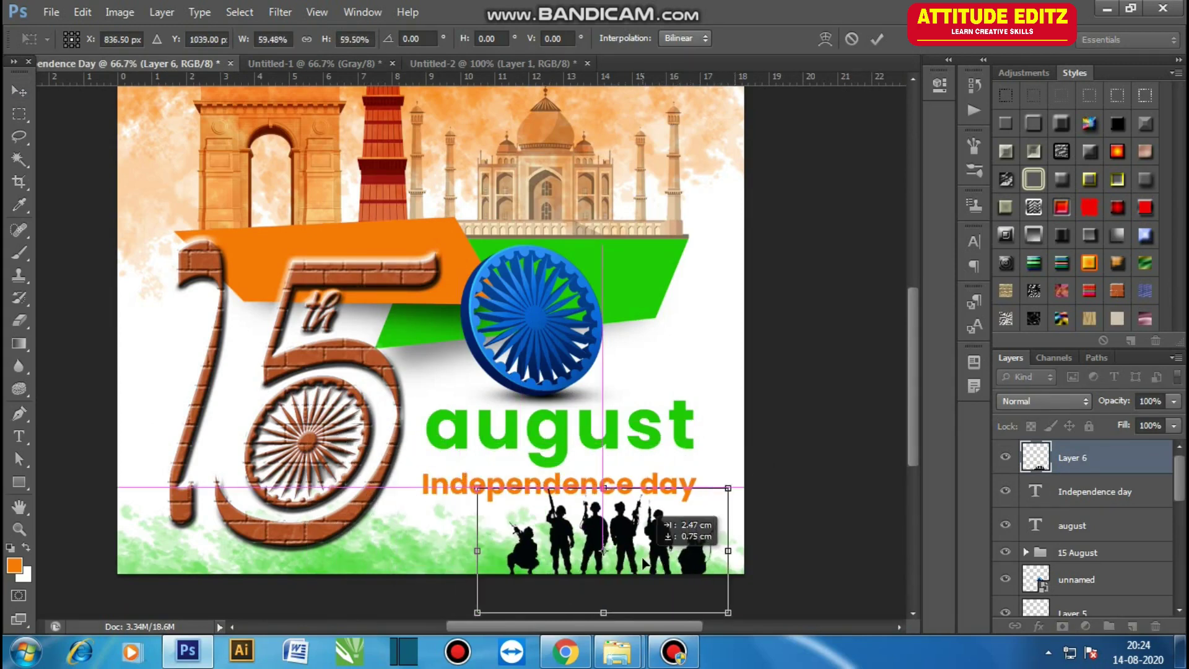
left_click_drag(728, 612, 725, 576)
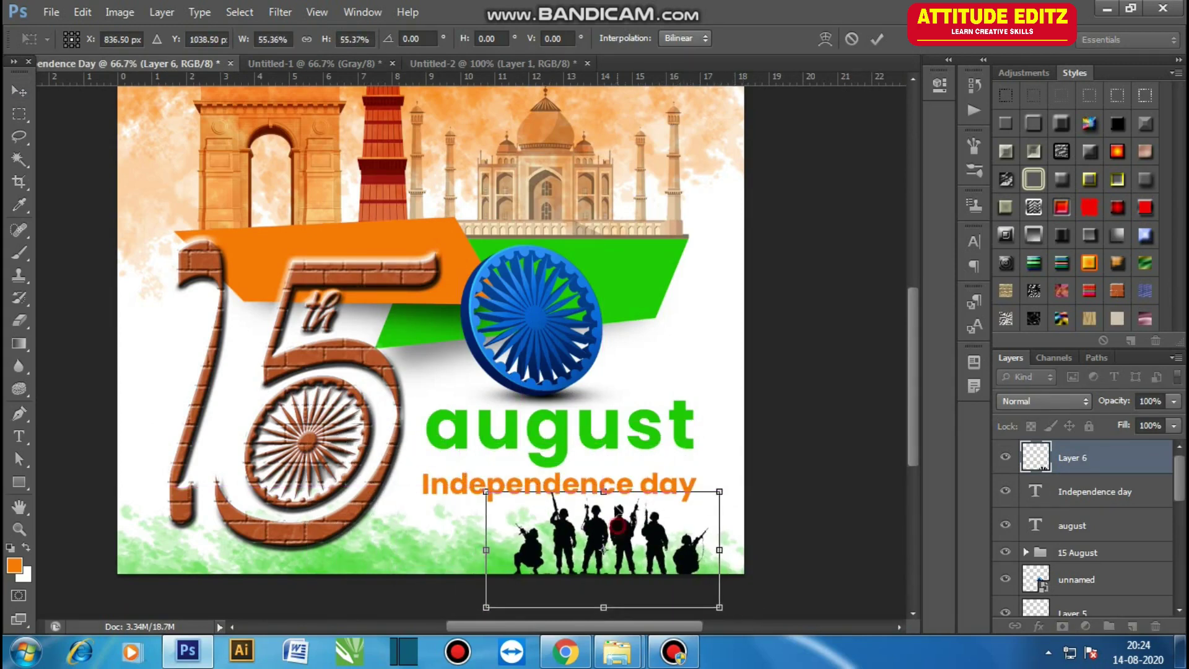
left_click_drag(607, 545, 607, 508)
key("Return")
Scale 'august' and 'Independence day' down slightly together and reposition them
left_click(524, 456)
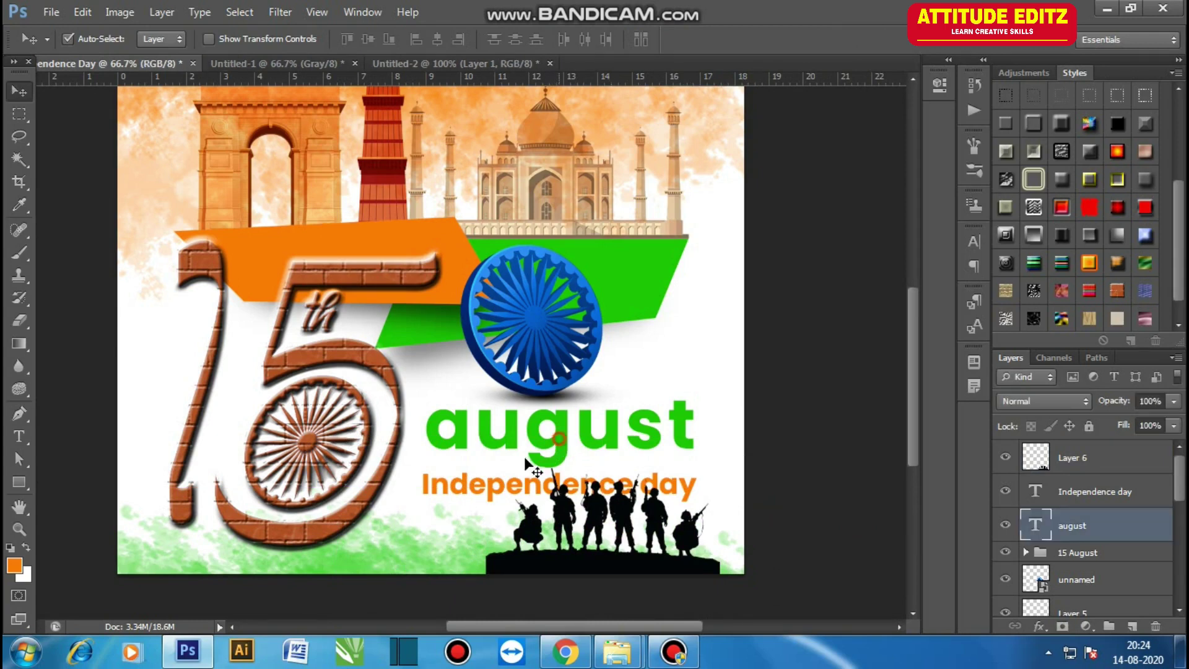
left_click(504, 493, "shift")
key("ctrl+t")
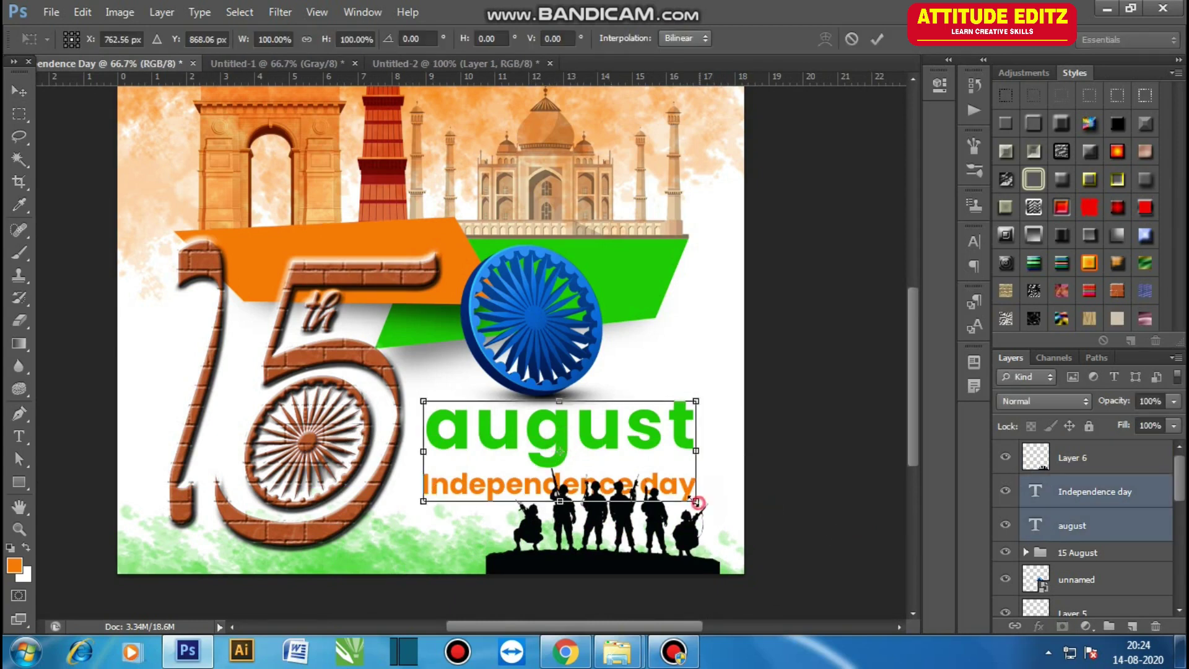
left_click_drag(696, 502, 674, 494)
left_click_drag(599, 467, 613, 462)
key("Return")
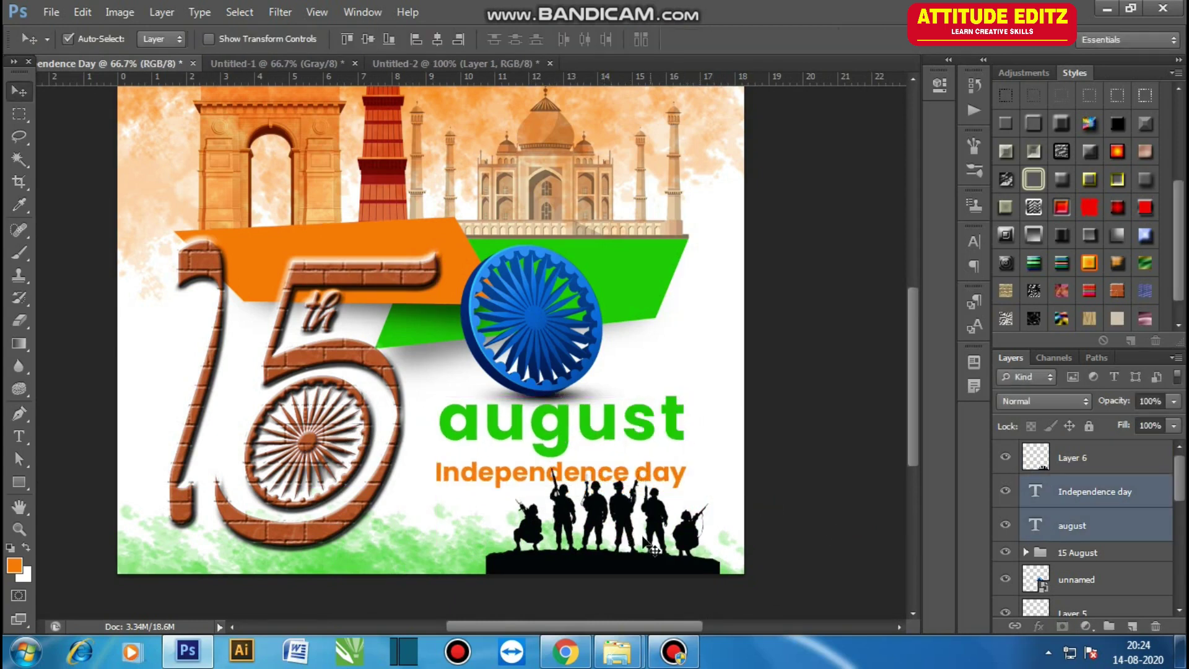
Shrink the soldiers slightly more and tilt them level
left_click(652, 547)
key("ctrl+t")
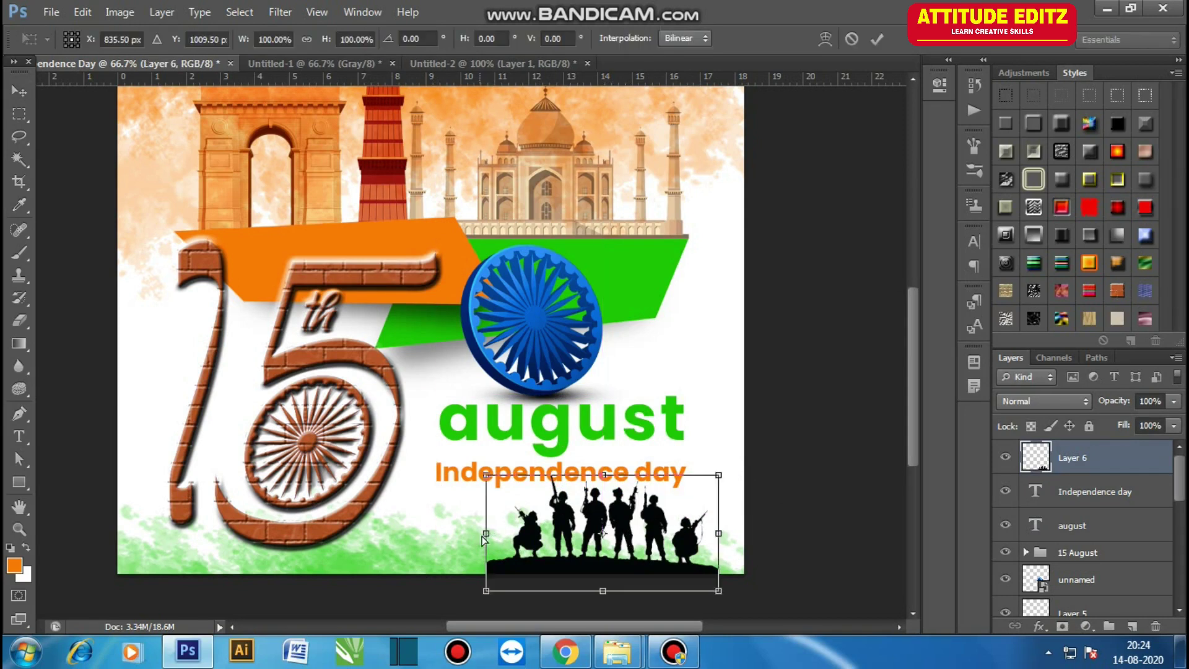
left_click_drag(484, 540, 485, 539)
left_click_drag(718, 536, 721, 544)
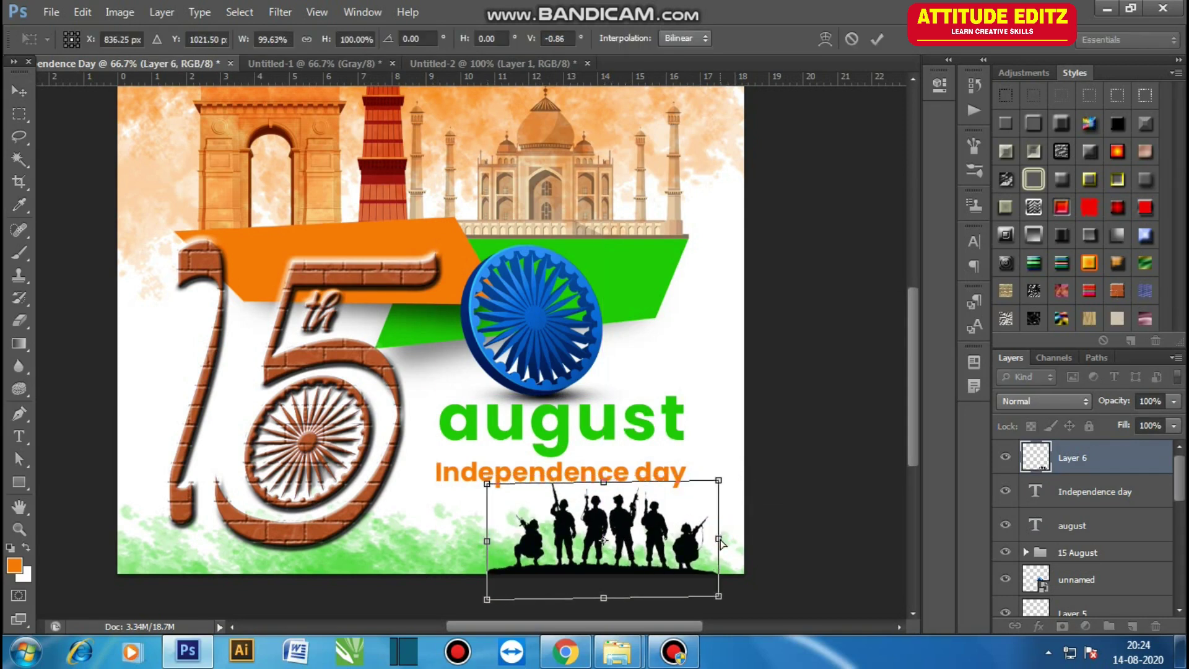
key("Return")
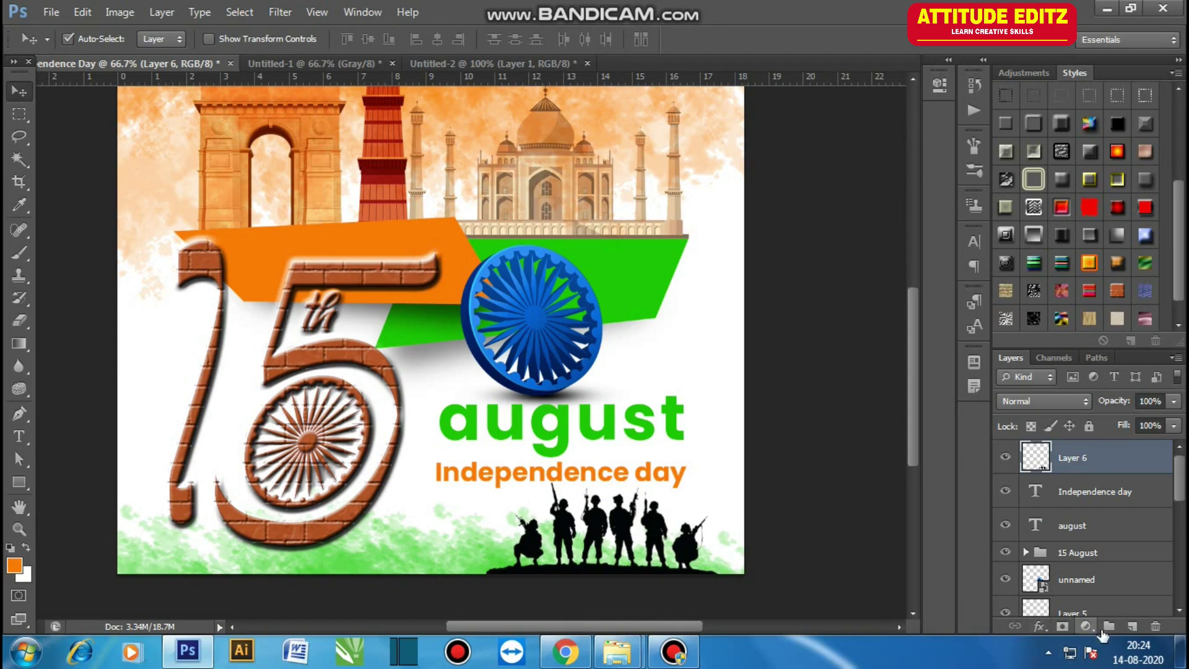
Add a Color Overlay layer effect to the soldiers layer
left_click(1038, 626)
left_click(1051, 542)
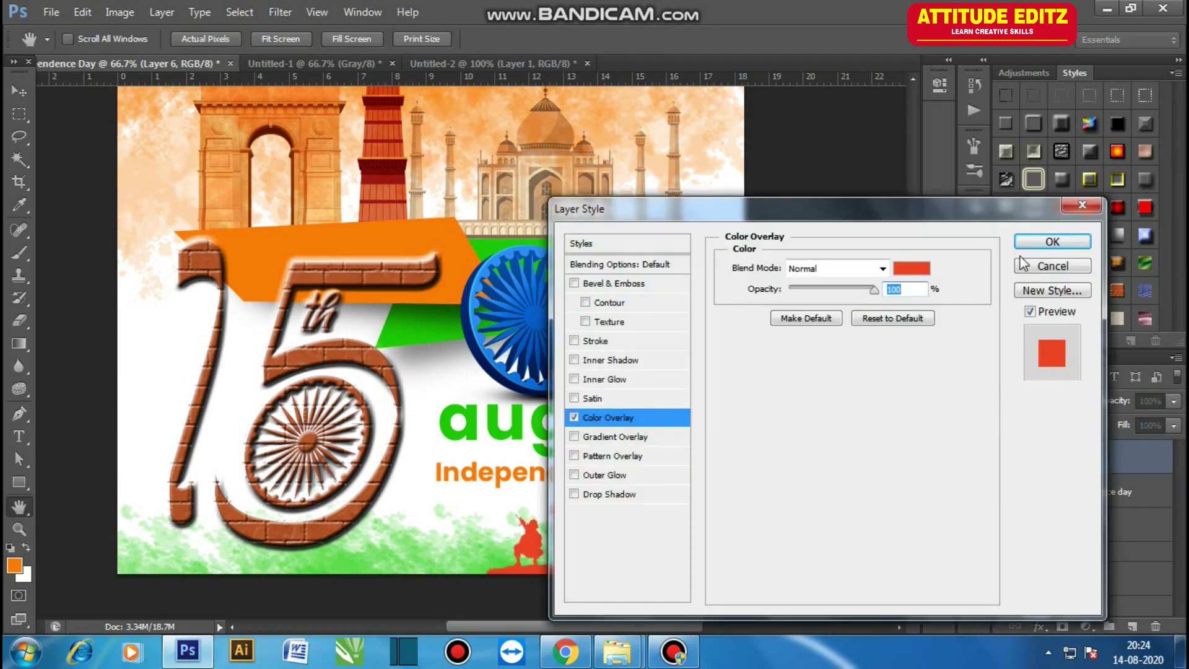
left_click(1053, 242)
key("ctrl+t")
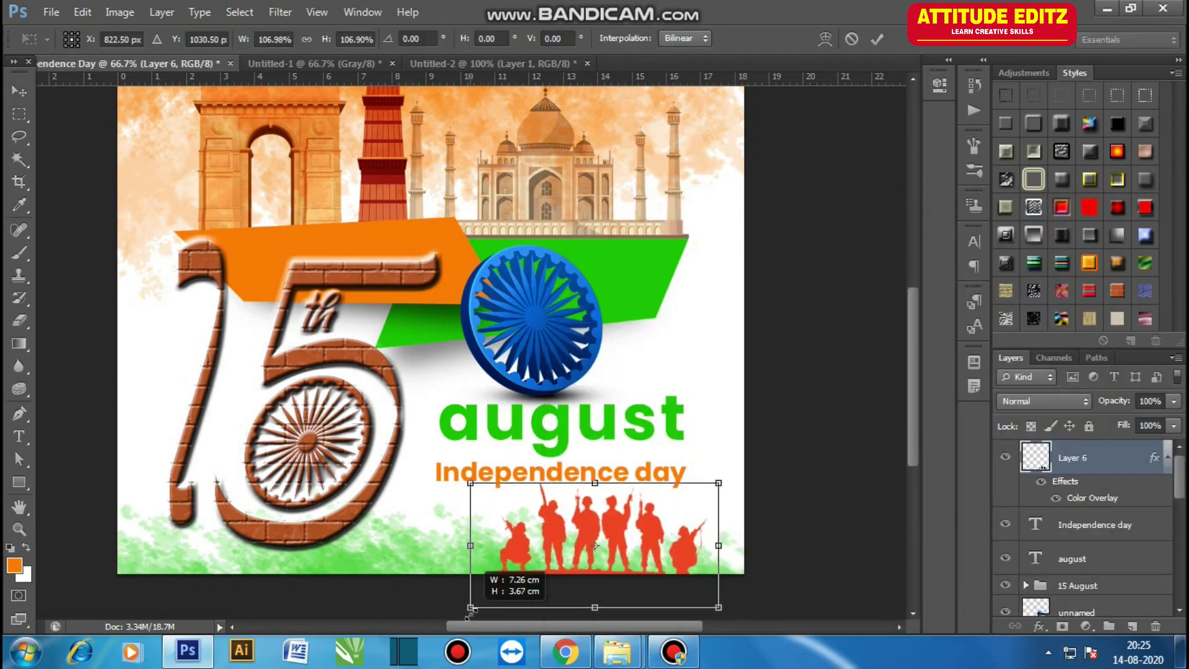
key("Return")
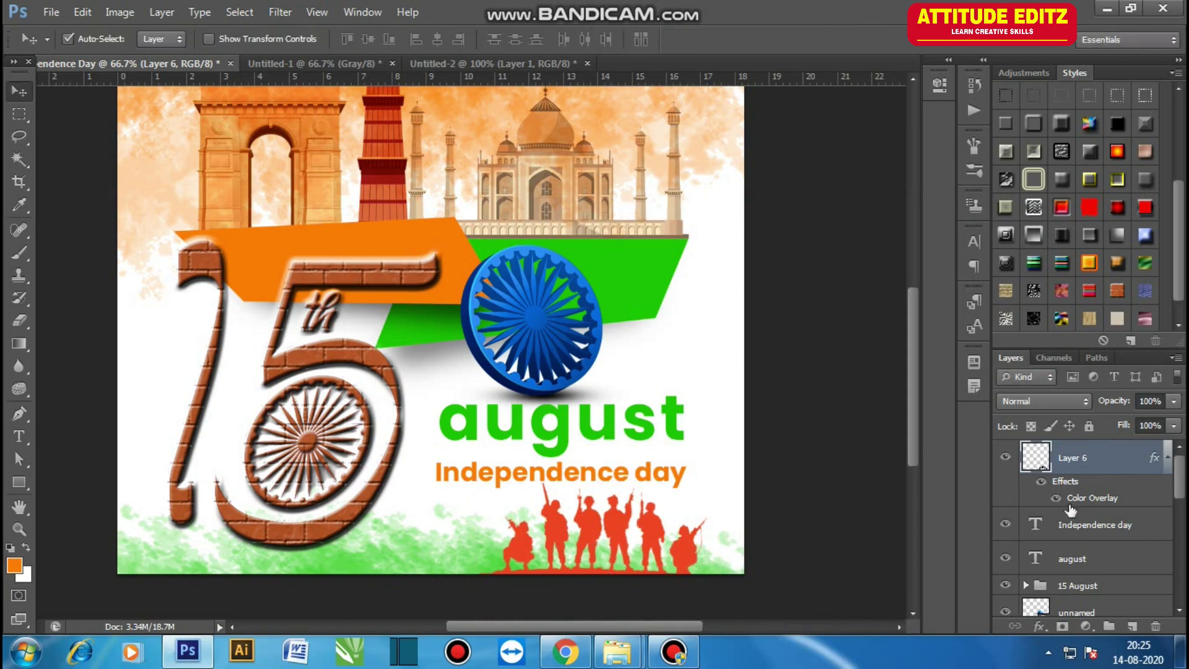
Change the soldiers' overlay colour to orange with cyan 0 and magenta 60
double_click(1109, 505)
left_click(911, 266)
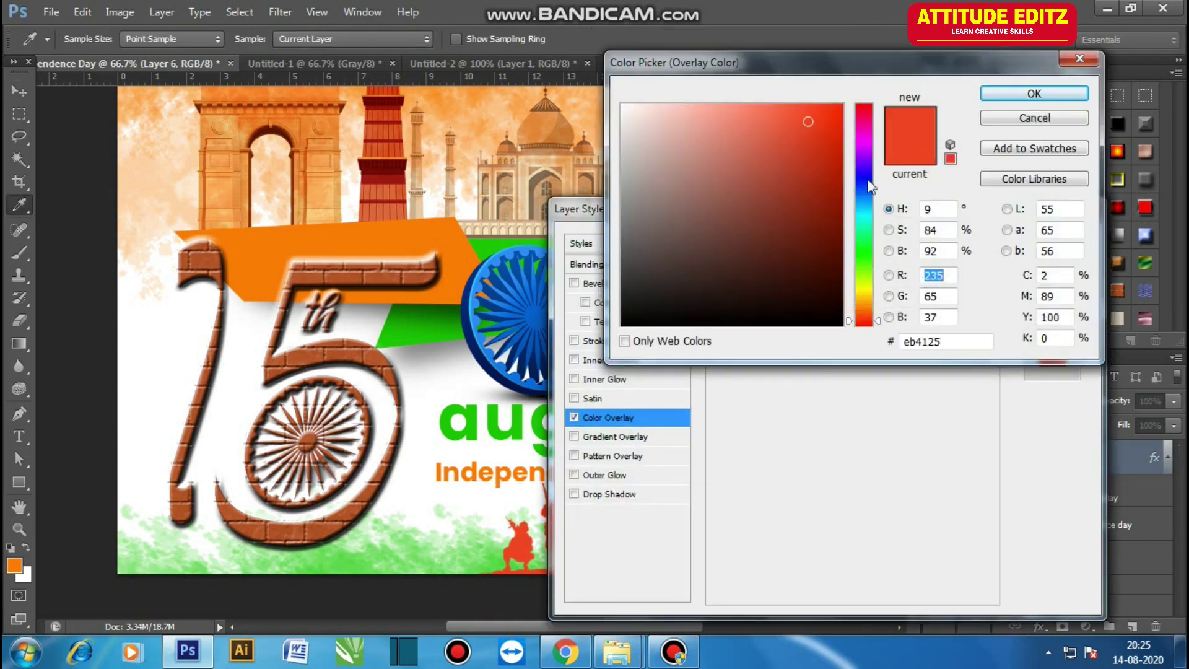
double_click(1056, 275)
type("0")
key("Tab")
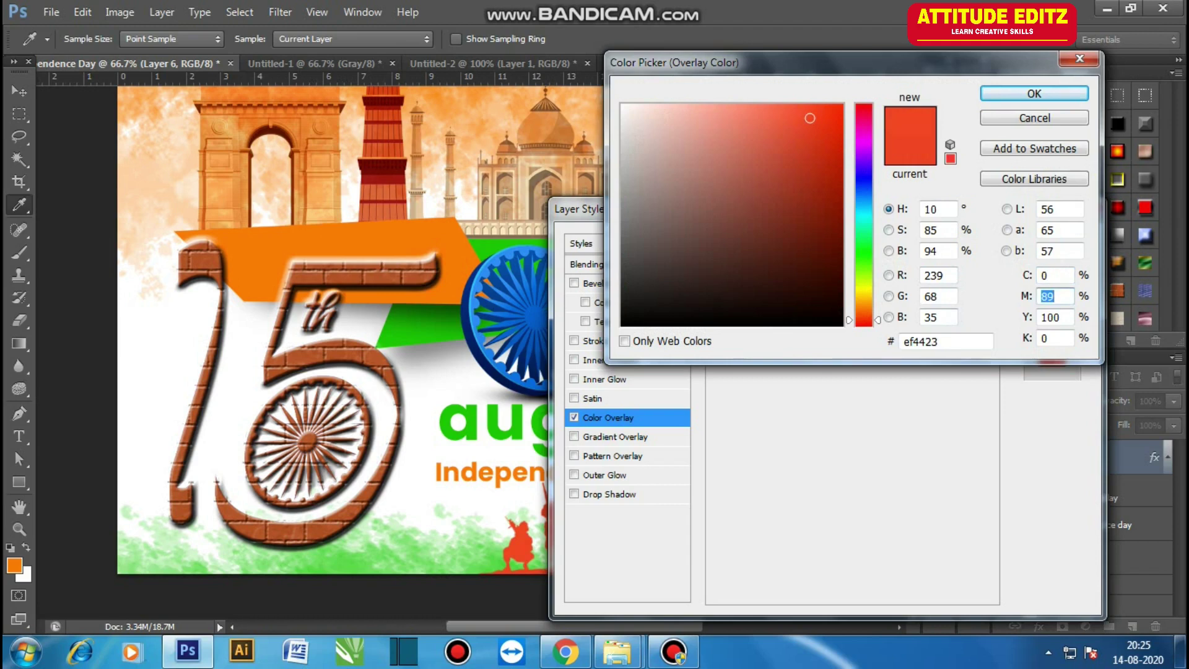
type("60")
left_click(1053, 93)
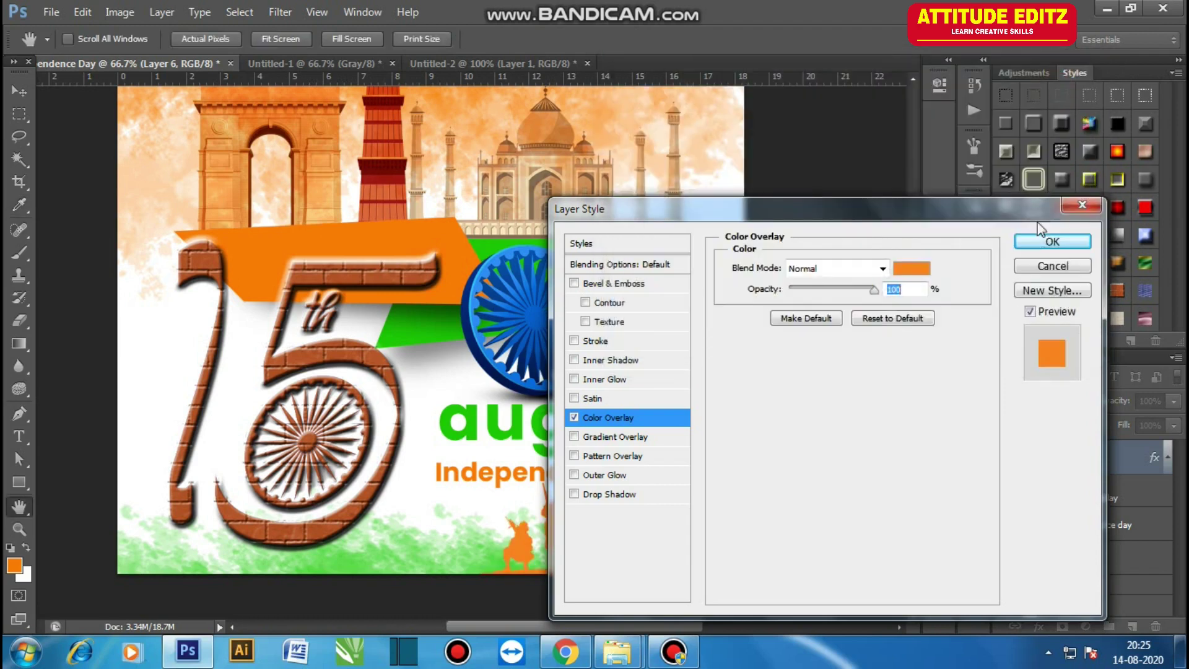
left_click(1051, 240)
Shrink the orange soldiers slightly and nudge them left along the bottom
key("ctrl+t")
left_click_drag(735, 613, 703, 588)
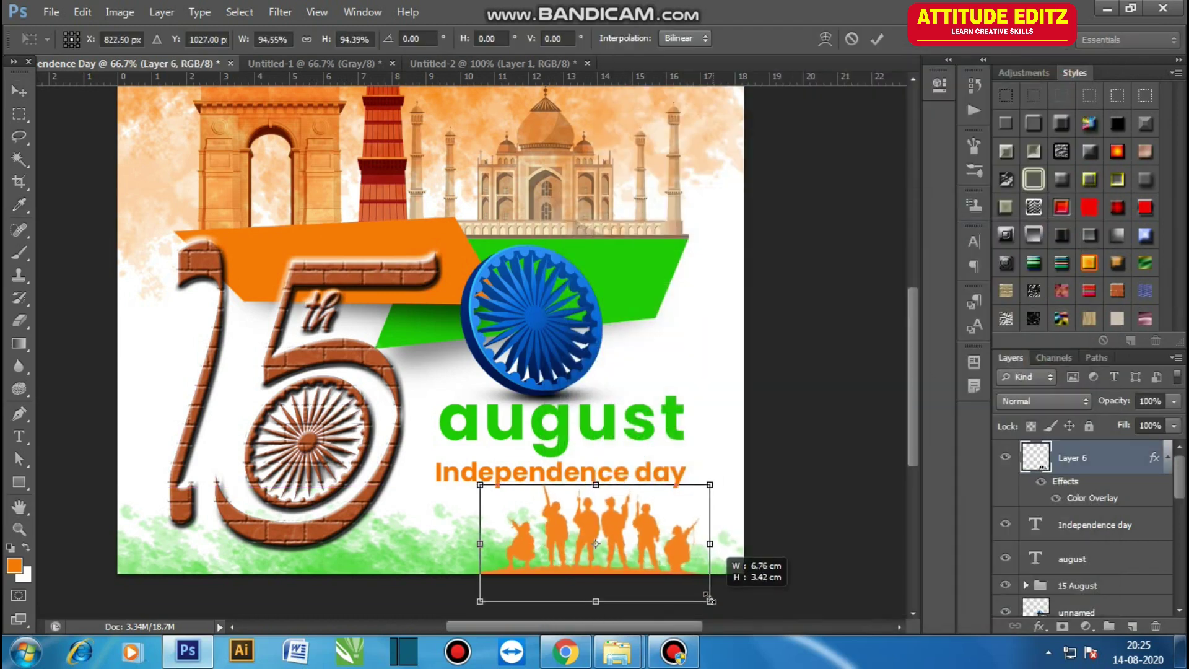
left_click_drag(615, 528, 603, 531)
key("Return")
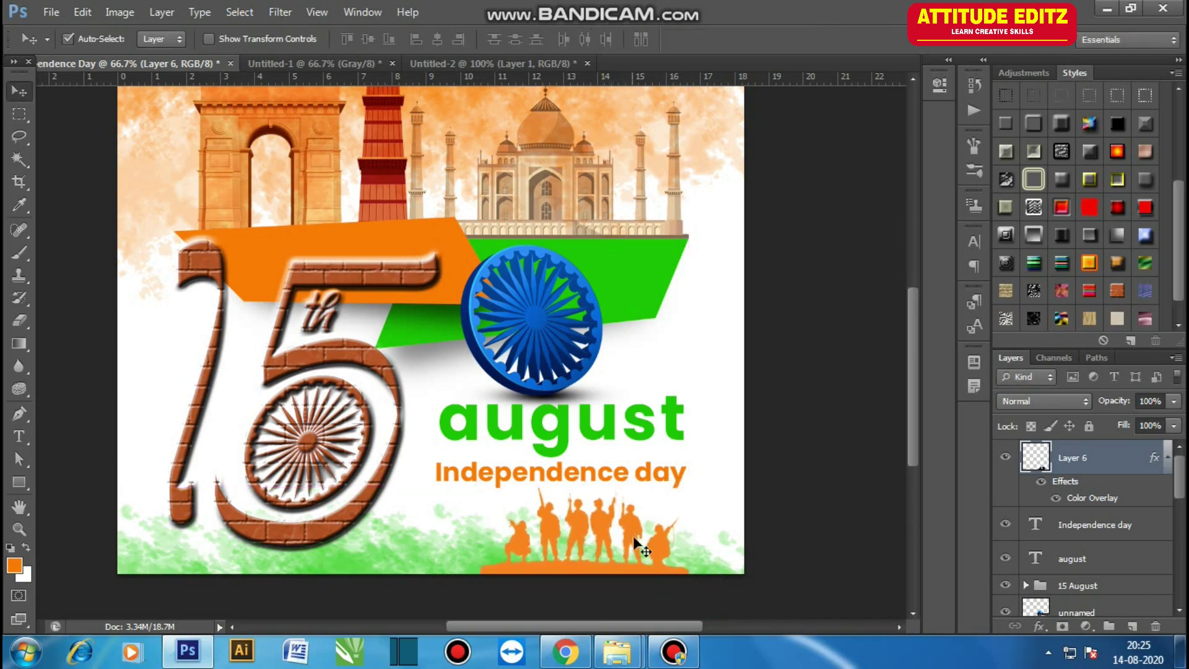
Enlarge the soldiers to about 106%
scroll(650, 604, "down", 1)
scroll(619, 601, "up", 1)
scroll(613, 504, "down", 1)
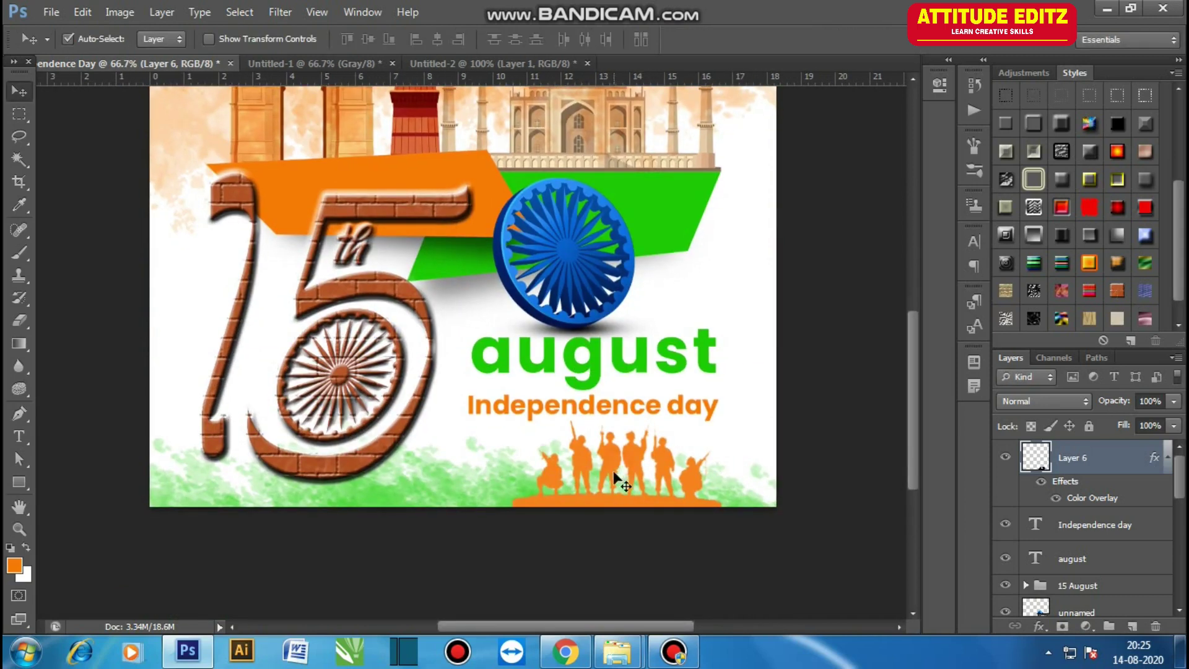
key("ctrl+t")
left_click_drag(511, 525, 490, 536)
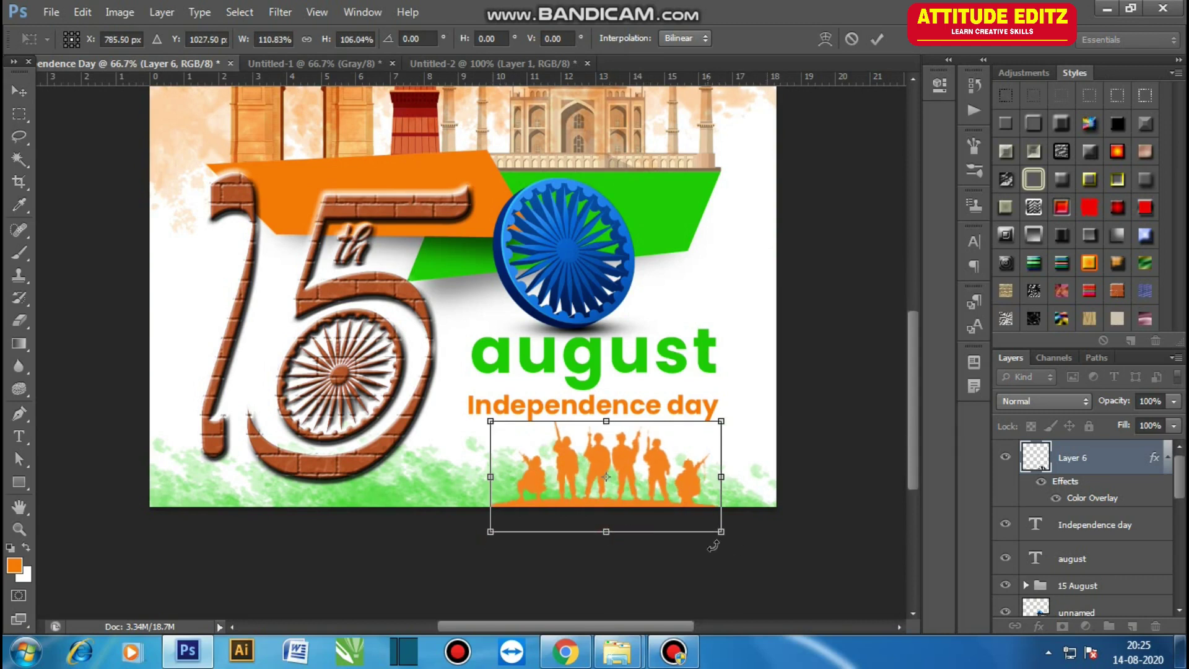
key("Return")
Bring the birds layer from Untitled-1 into the poster, scaled to about a third
scroll(712, 527, "down", 2)
left_click(685, 446)
left_click(303, 64)
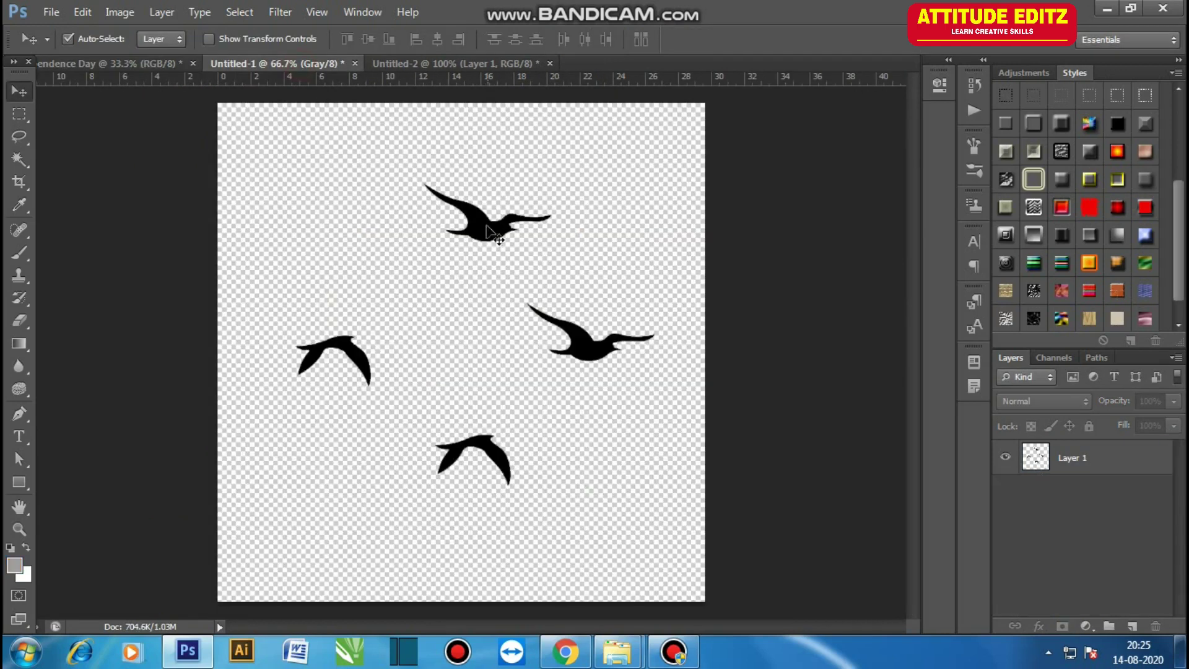
left_click_drag(490, 214, 564, 298)
key("ctrl+t")
mouse_move(585, 358)
left_mouse_down()
mouse_move(544, 246)
mouse_move(570, 244)
left_mouse_up()
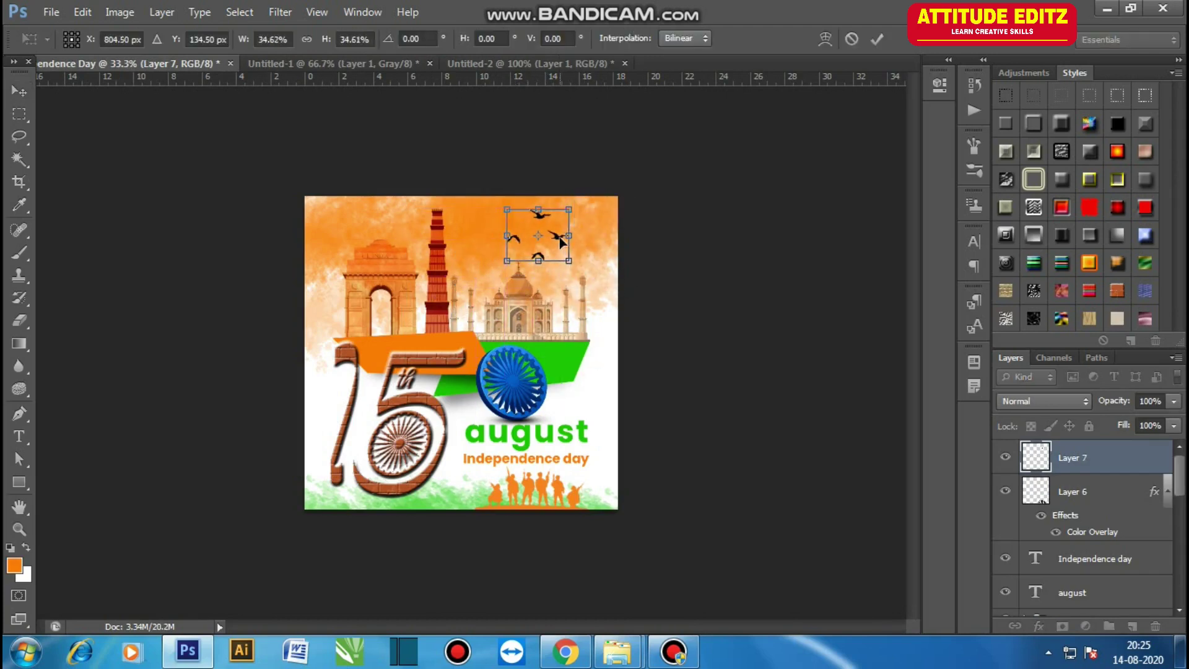
scroll(557, 236, "up", 1)
scroll(557, 235, "up", 1)
mouse_move(595, 324)
left_mouse_down()
mouse_move(586, 304)
mouse_move(608, 276)
mouse_move(173, 265)
mouse_move(173, 287)
left_mouse_up()
key("Return")
Merge the duplicated birds into the birds layer and move them within the orange sky
key("ctrl+t")
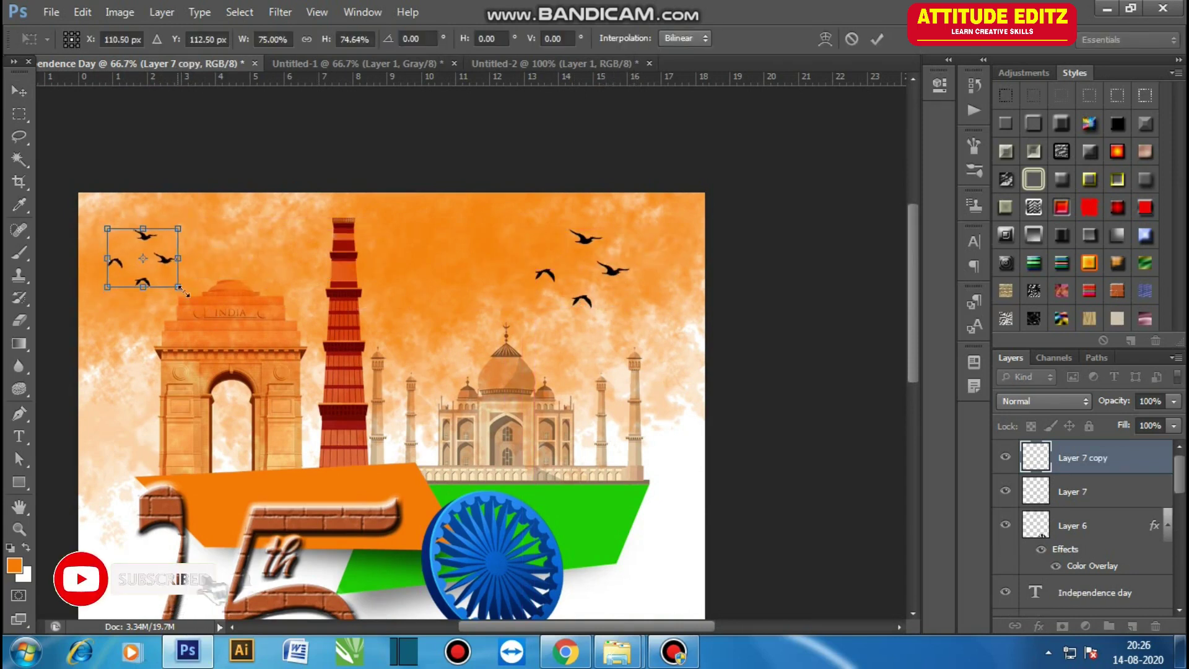
key("Return")
key("ctrl+e")
key("ctrl+minus")
mouse_move(588, 177)
left_mouse_down()
mouse_move(566, 177)
mouse_move(636, 173)
left_mouse_up()
left_click(751, 263)
Duplicate the birds layer and place the second flock on the other side
key("ctrl+j")
left_click_drag(326, 171, 527, 160)
left_click(760, 306)
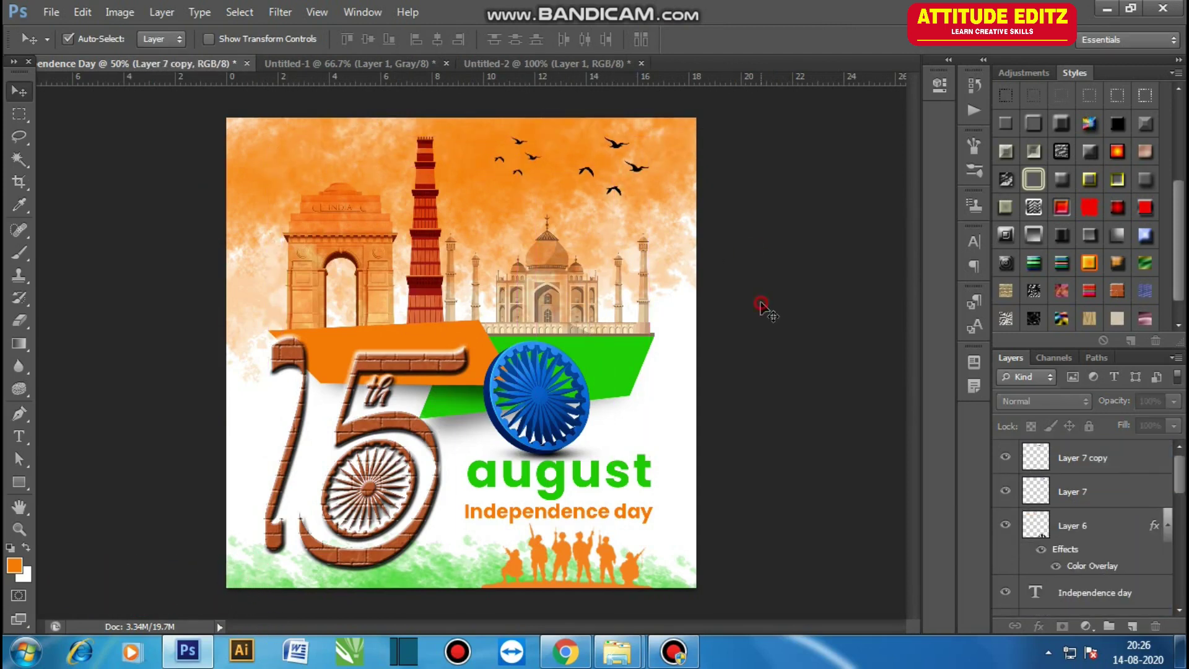
scroll(737, 328, "up", 1)
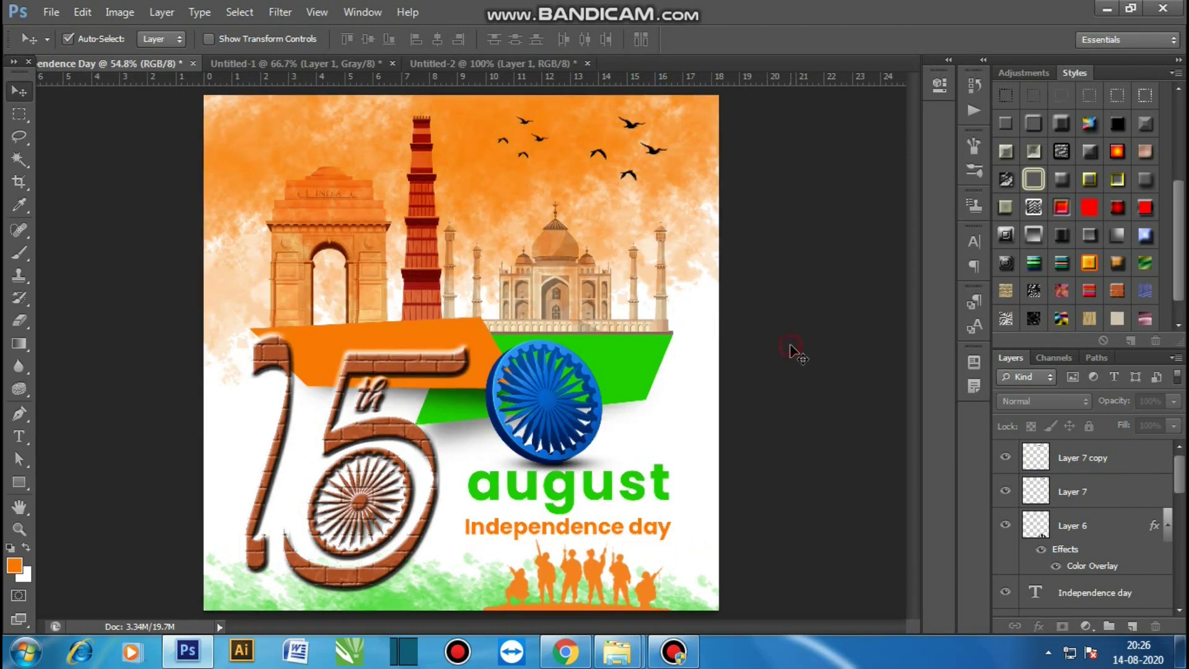